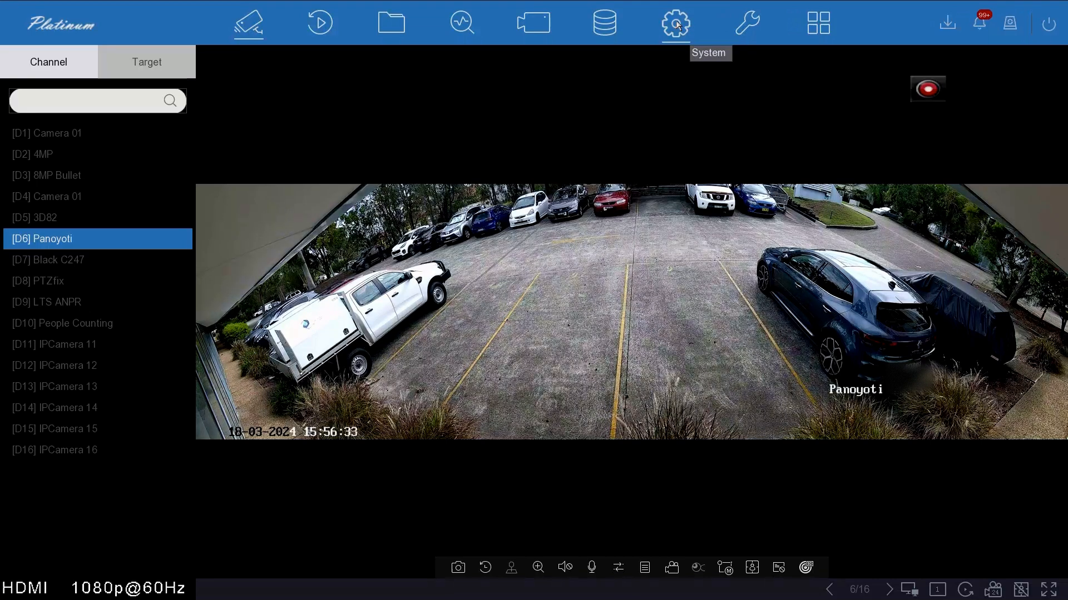
# - In the general system settings, try HDMI as the menu output mode and return it to Auto
pyautogui.click(676, 25)
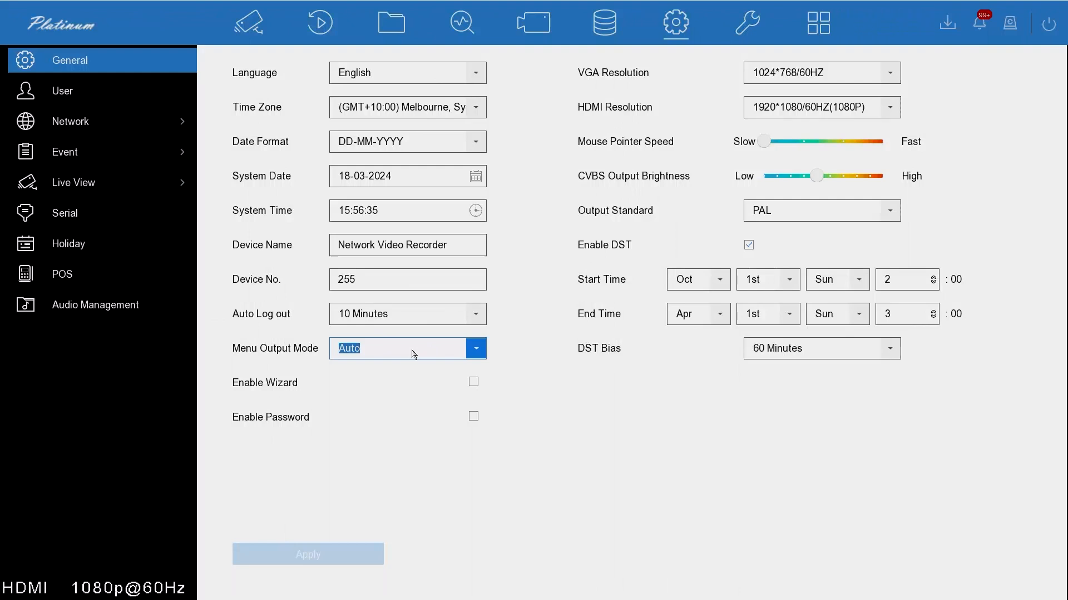
pyautogui.click(471, 348)
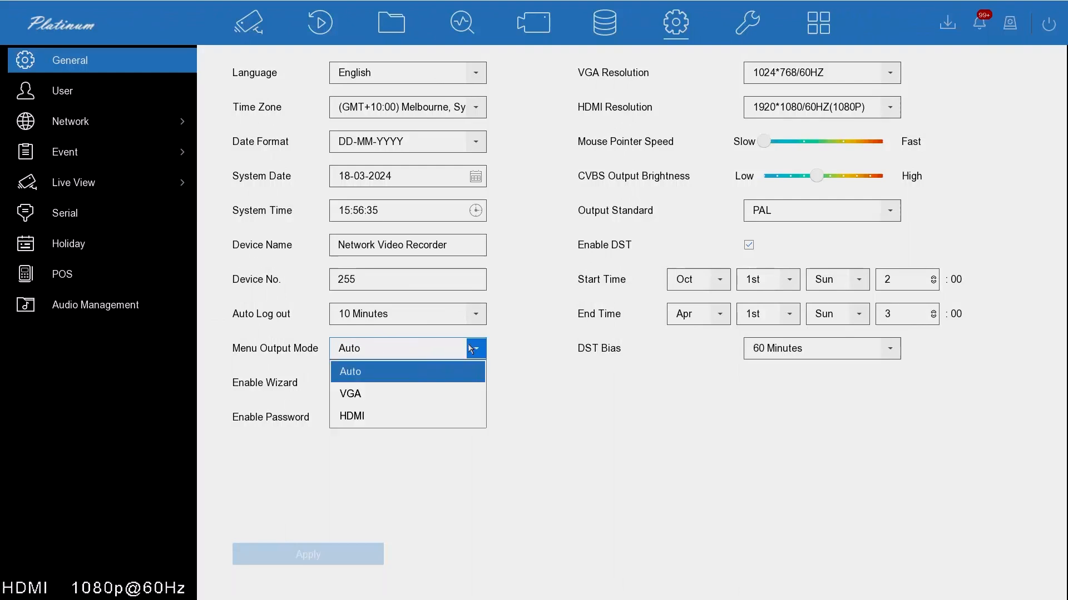
pyautogui.click(398, 426)
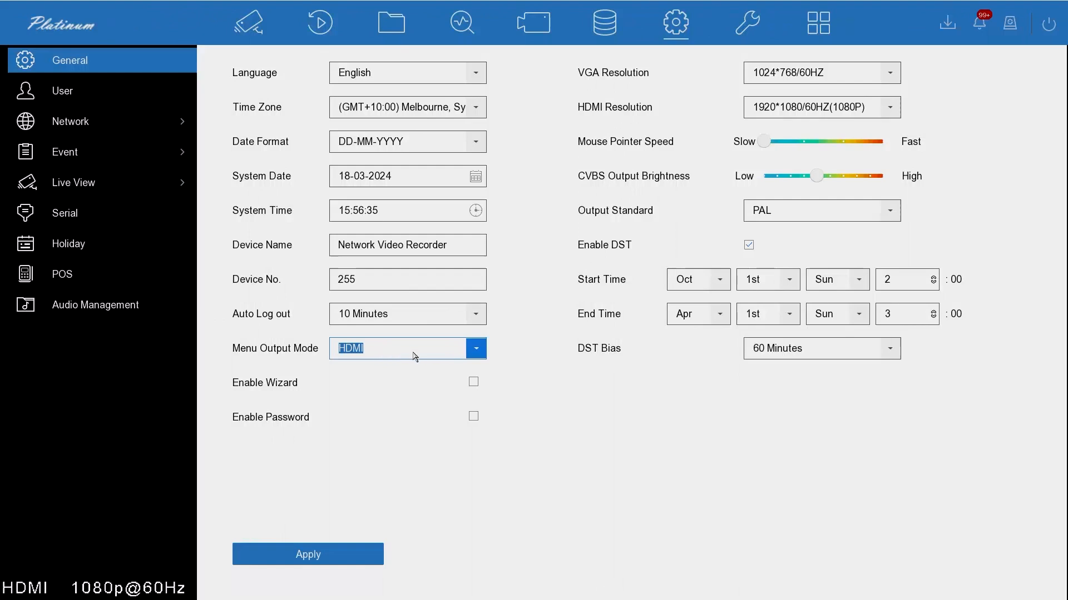
pyautogui.click(475, 351)
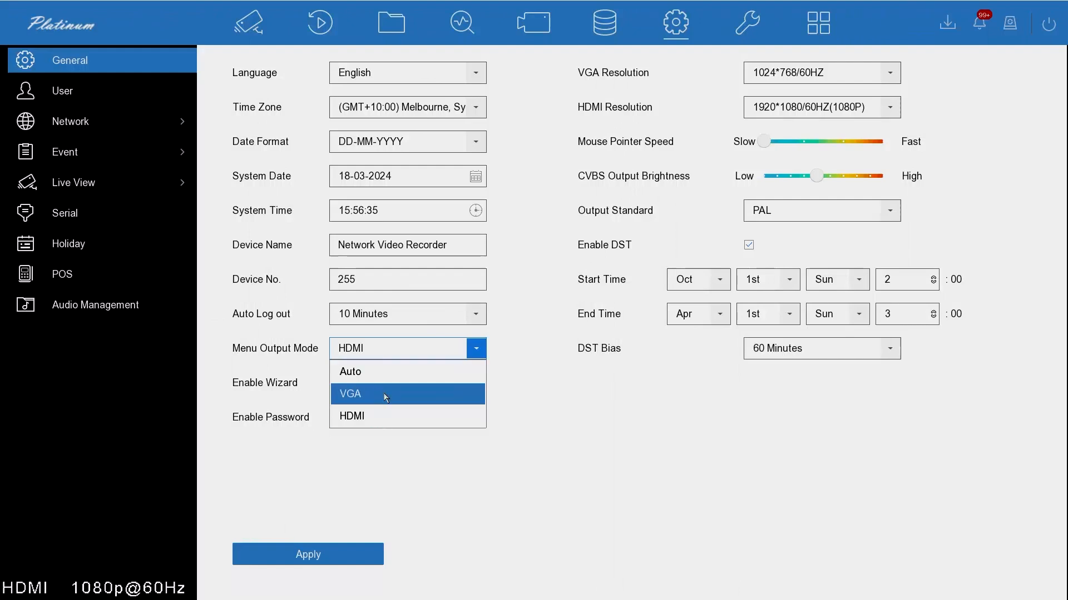
pyautogui.click(395, 381)
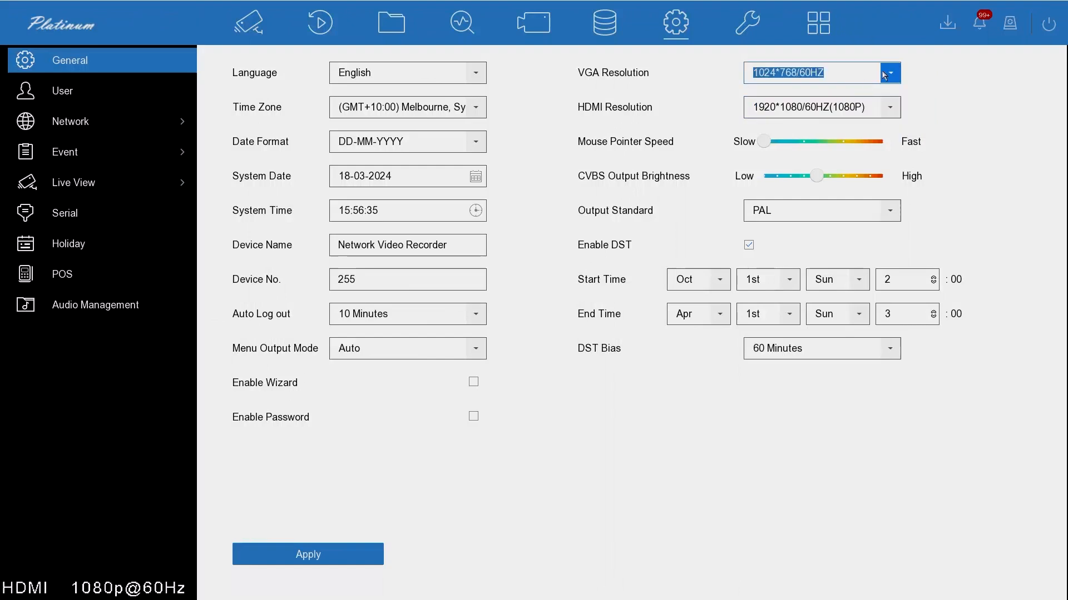
# - Look through the HDMI resolution options in the general system settings without changing the selection
pyautogui.click(767, 83)
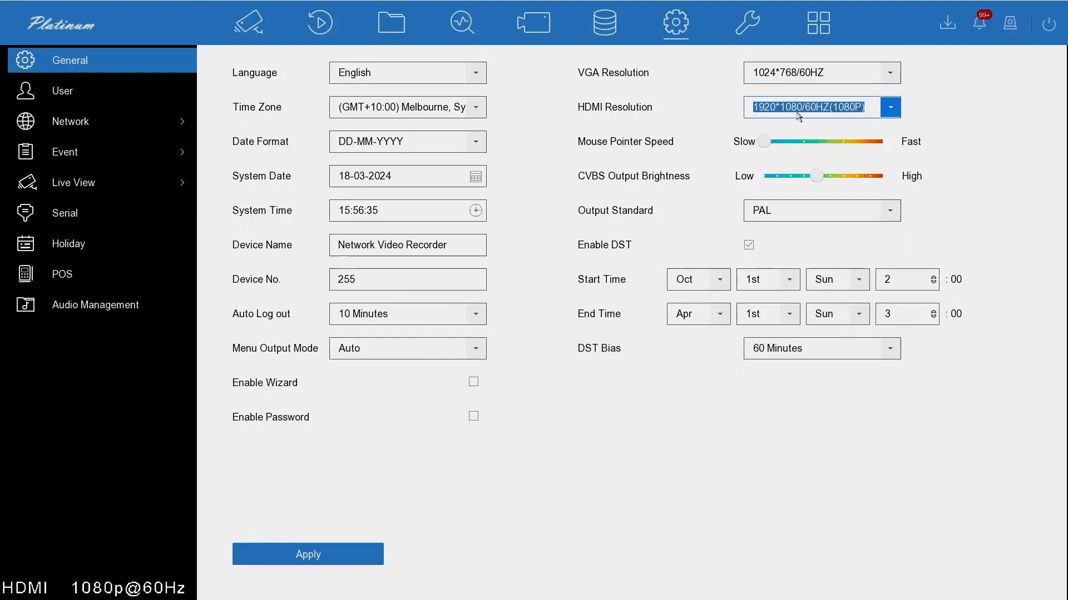
pyautogui.click(891, 108)
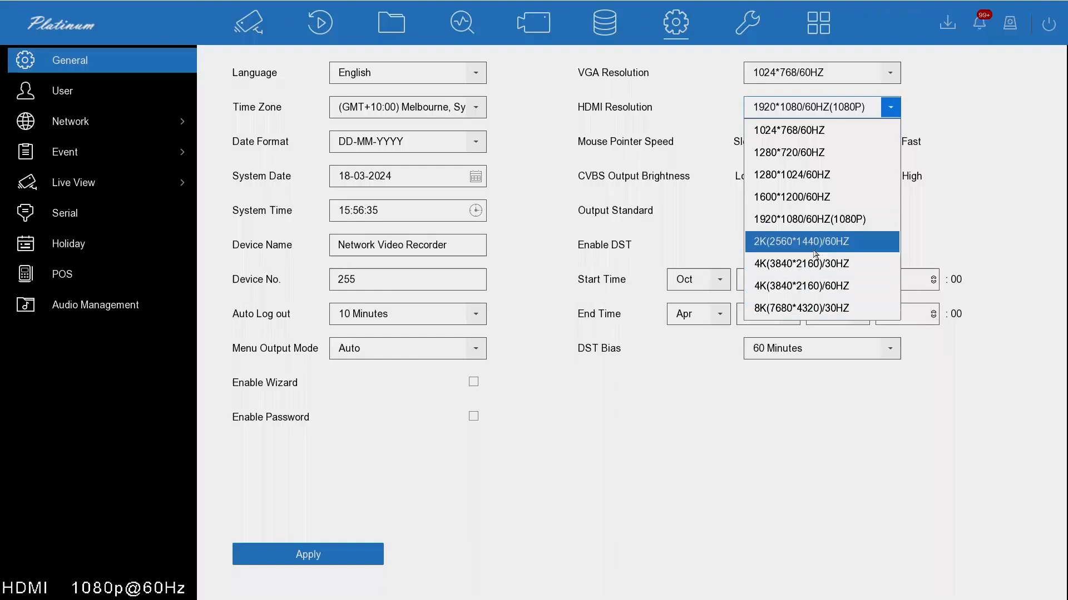
pyautogui.click(891, 108)
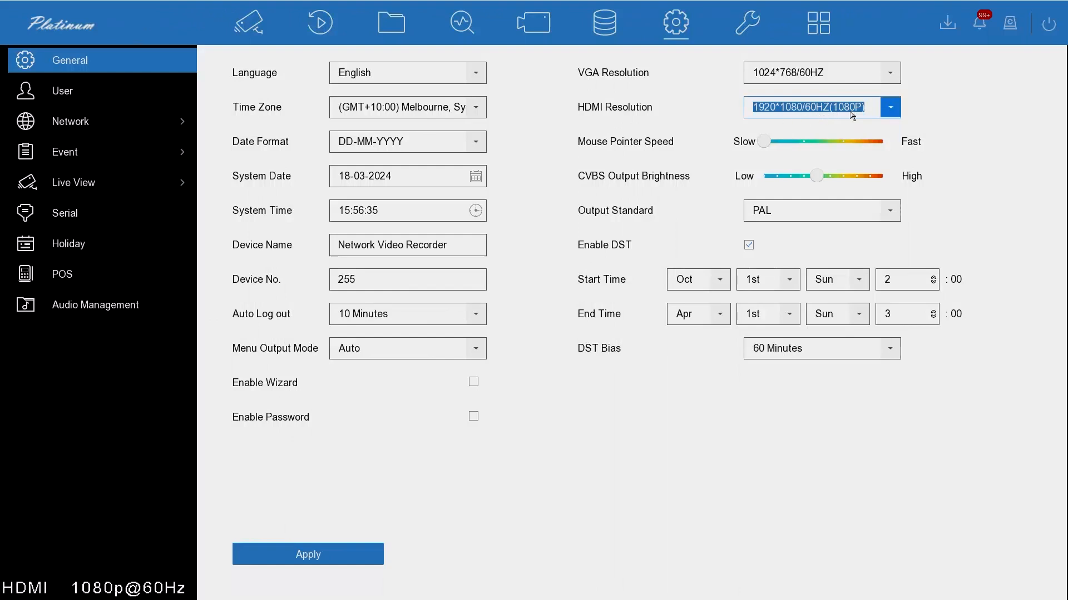
pyautogui.click(890, 107)
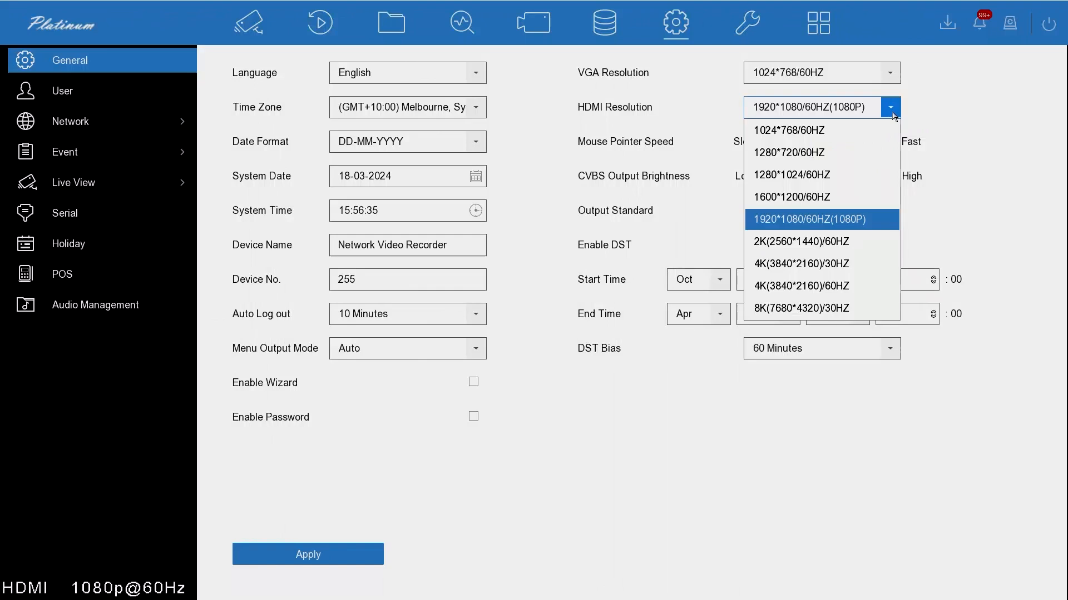
pyautogui.click(891, 107)
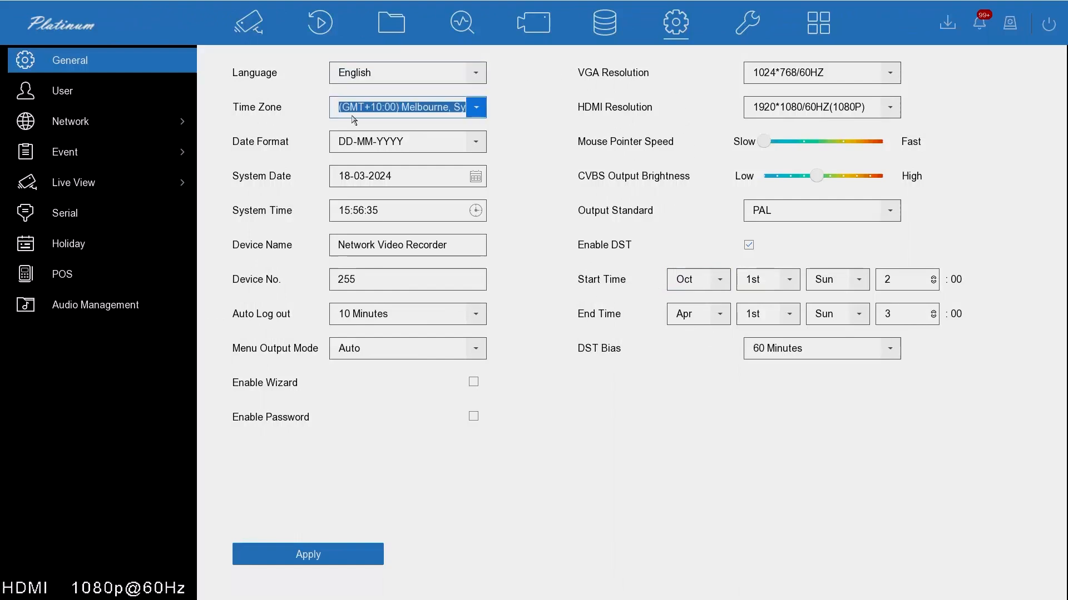
# - Open the IP camera list, check the connection status details of channel D8 and dismiss the note
pyautogui.click(103, 158)
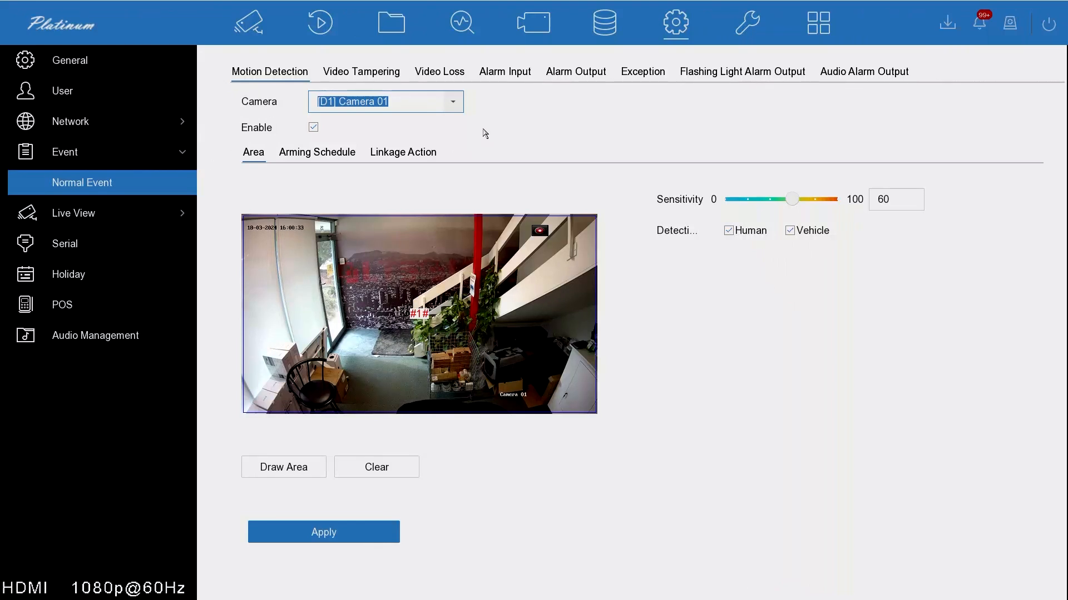
pyautogui.click(549, 32)
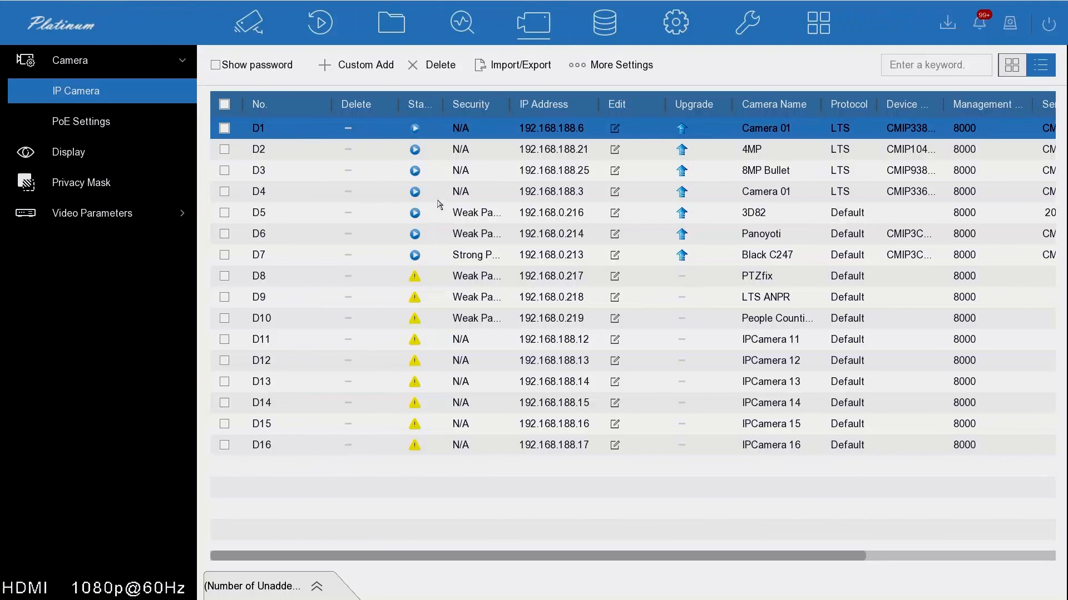
pyautogui.click(413, 278)
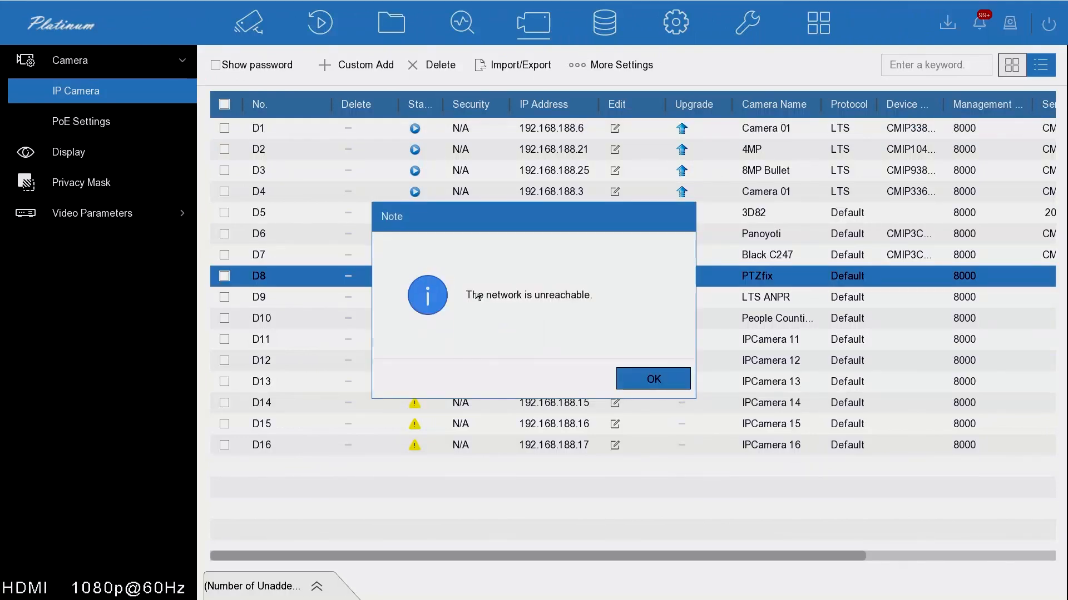
pyautogui.click(654, 378)
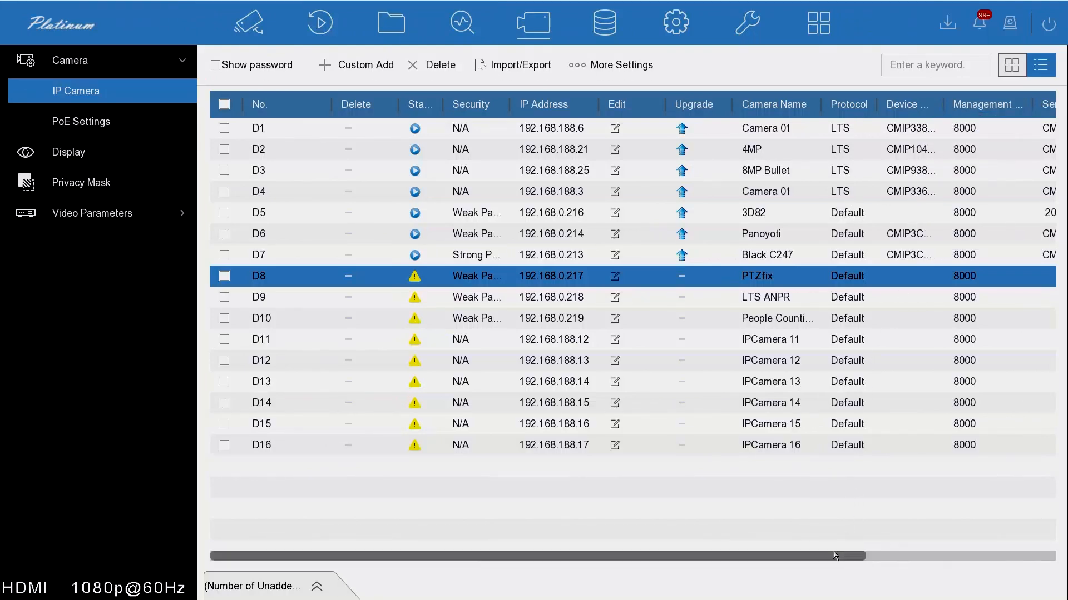
# - Examine the remaining camera list columns, temporarily widening the Firmware column to read the full versions, and return to the first columns
pyautogui.moveTo(844, 560); pyautogui.dragTo(1044, 565)
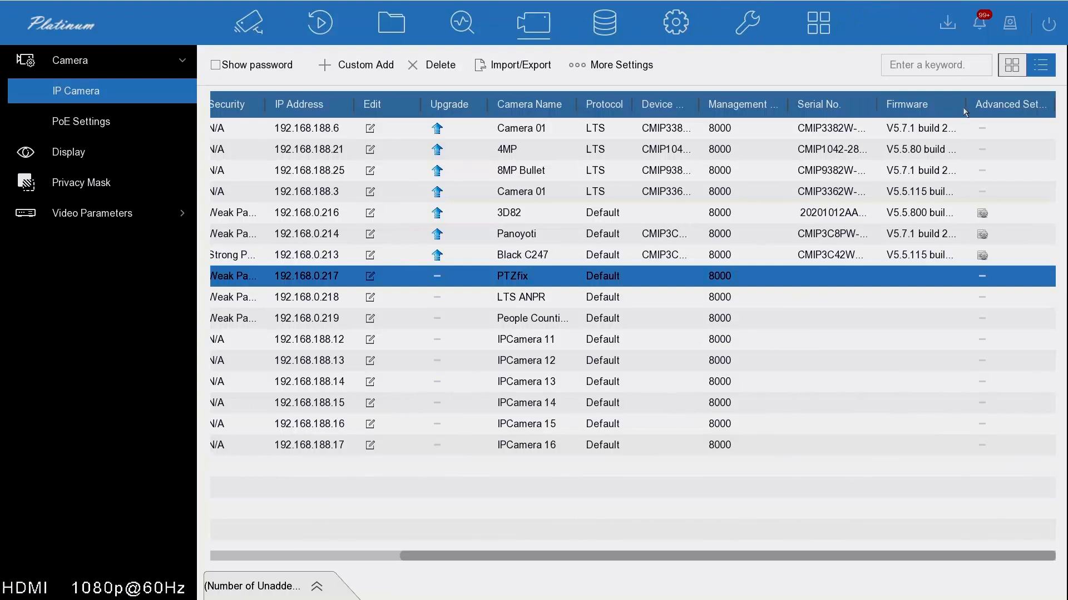
pyautogui.moveTo(966, 104); pyautogui.dragTo(1020, 105)
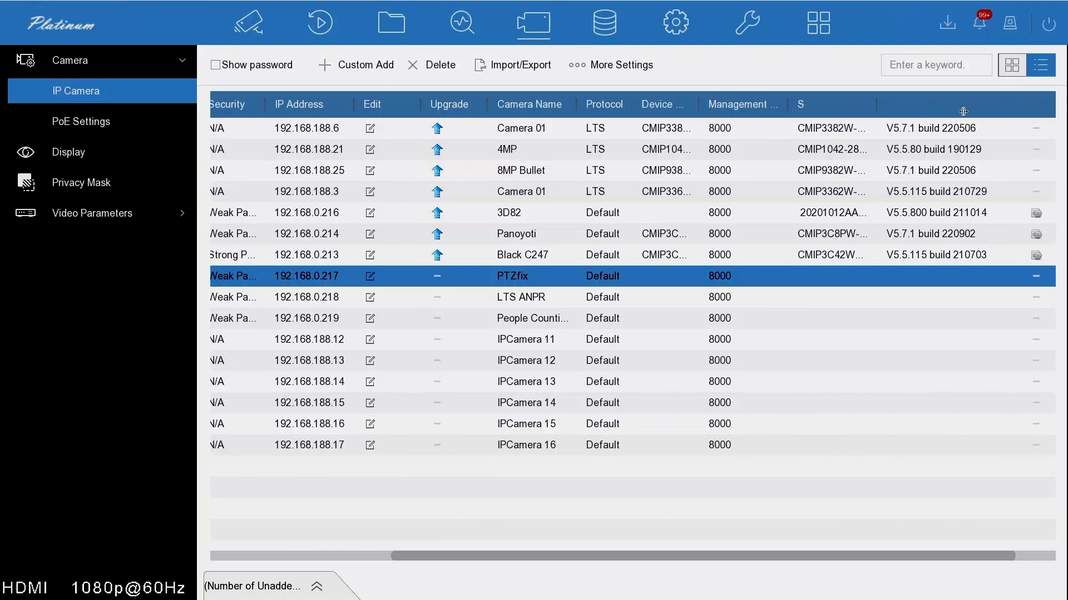
pyautogui.moveTo(953, 119); pyautogui.dragTo(955, 119)
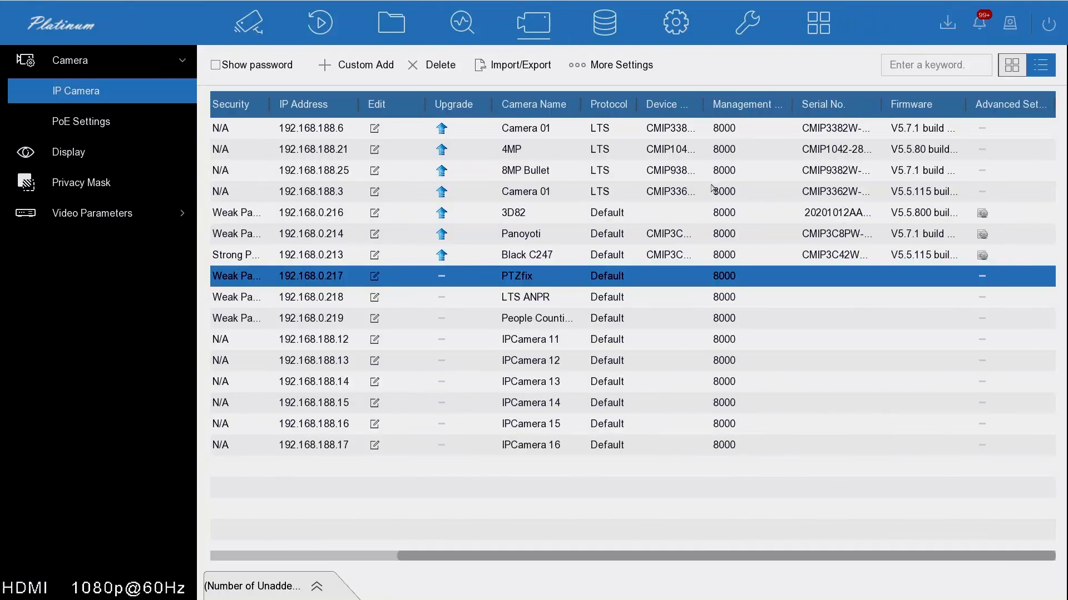
pyautogui.moveTo(651, 562); pyautogui.dragTo(630, 556)
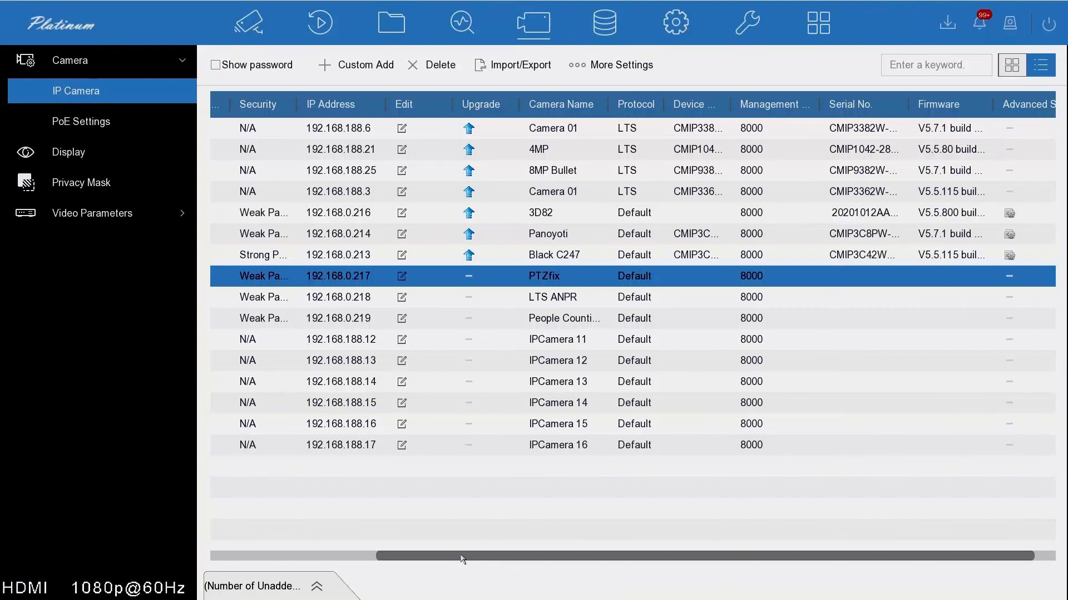
pyautogui.click(288, 557)
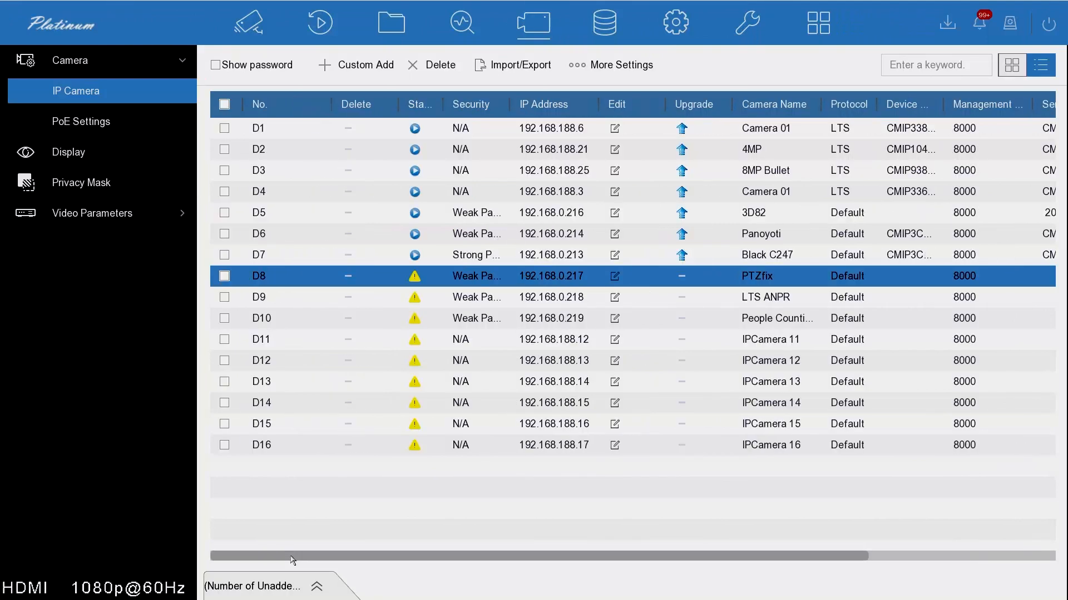
# - Expand the list of unadded network cameras and select the first device in it
pyautogui.click(316, 586)
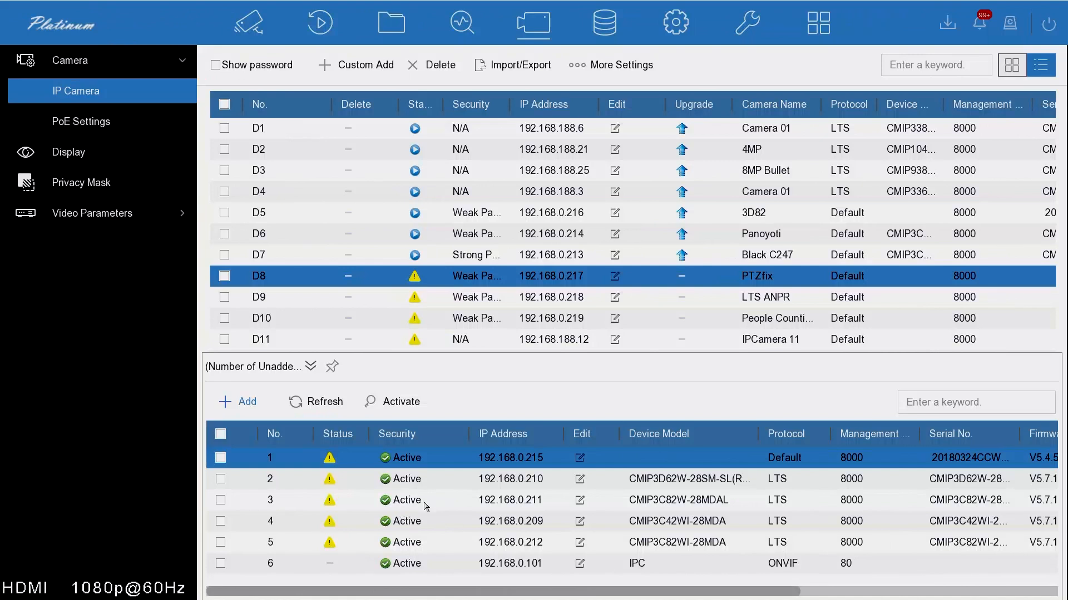
pyautogui.click(221, 459)
# - Open the edit settings of camera D8 and review its adding method, IP address, transfer protocol and login fields
pyautogui.click(616, 278)
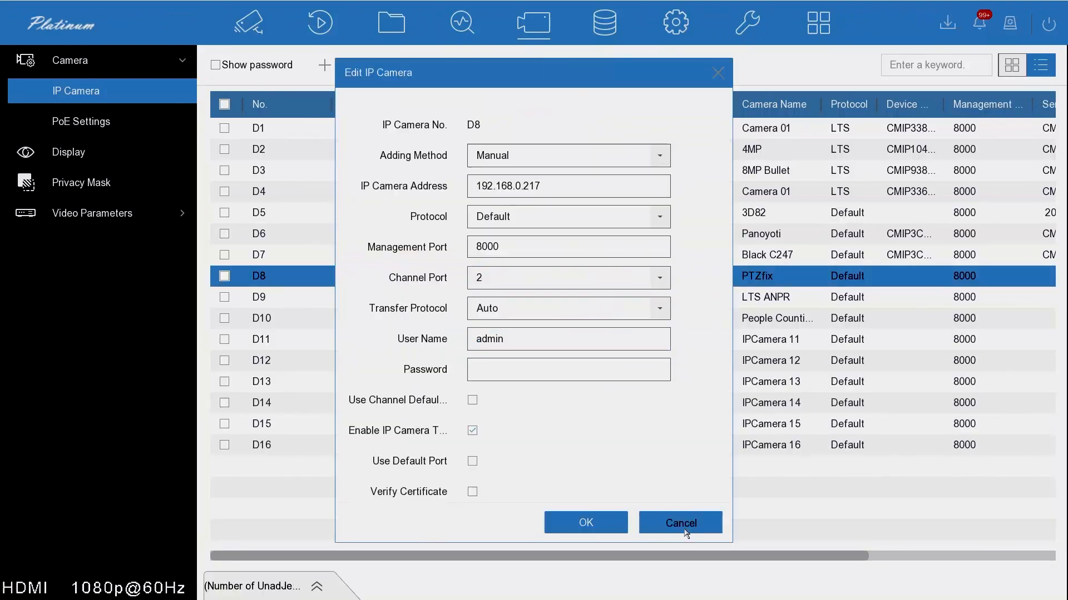
pyautogui.click(680, 523)
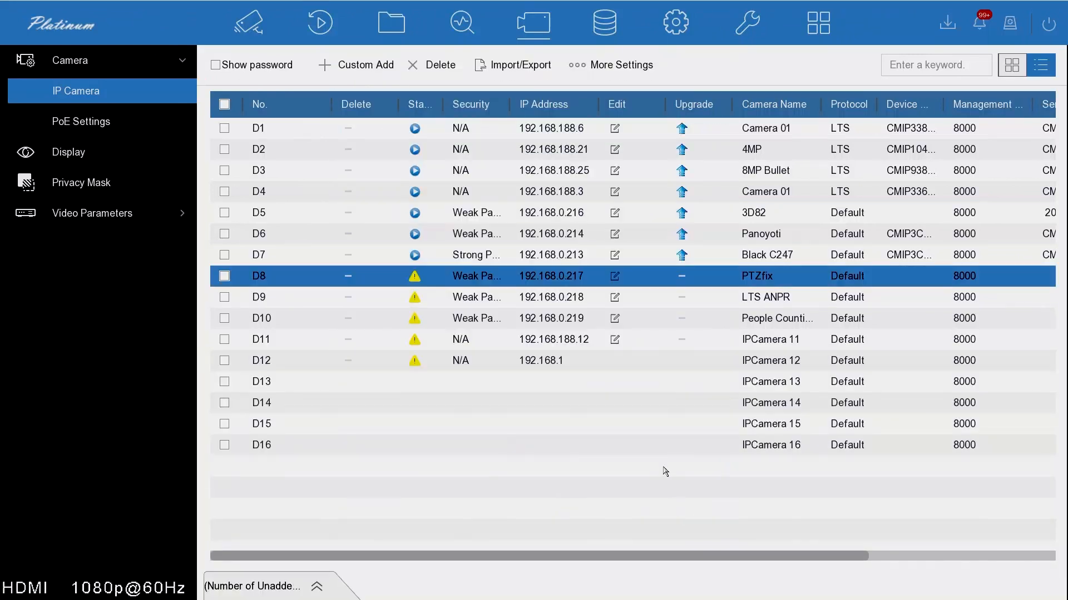
pyautogui.click(615, 278)
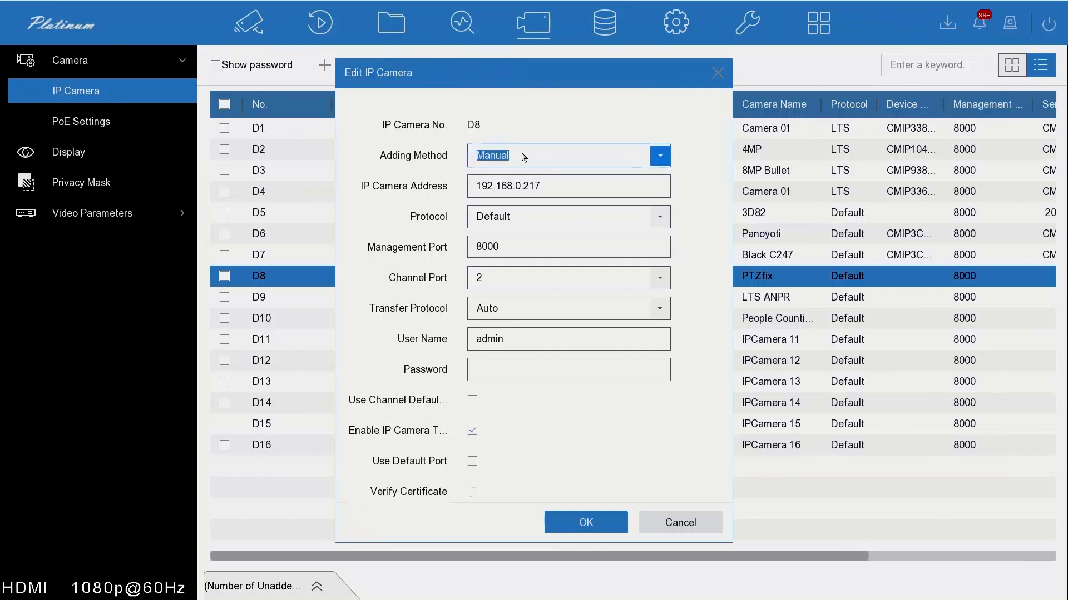
pyautogui.click(567, 189)
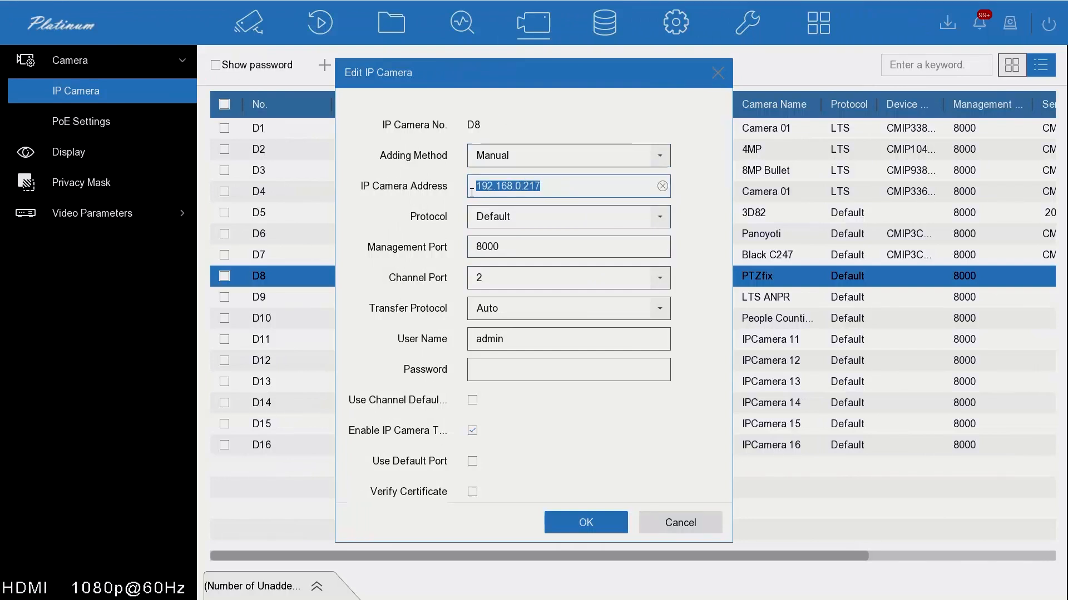
pyautogui.click(497, 360)
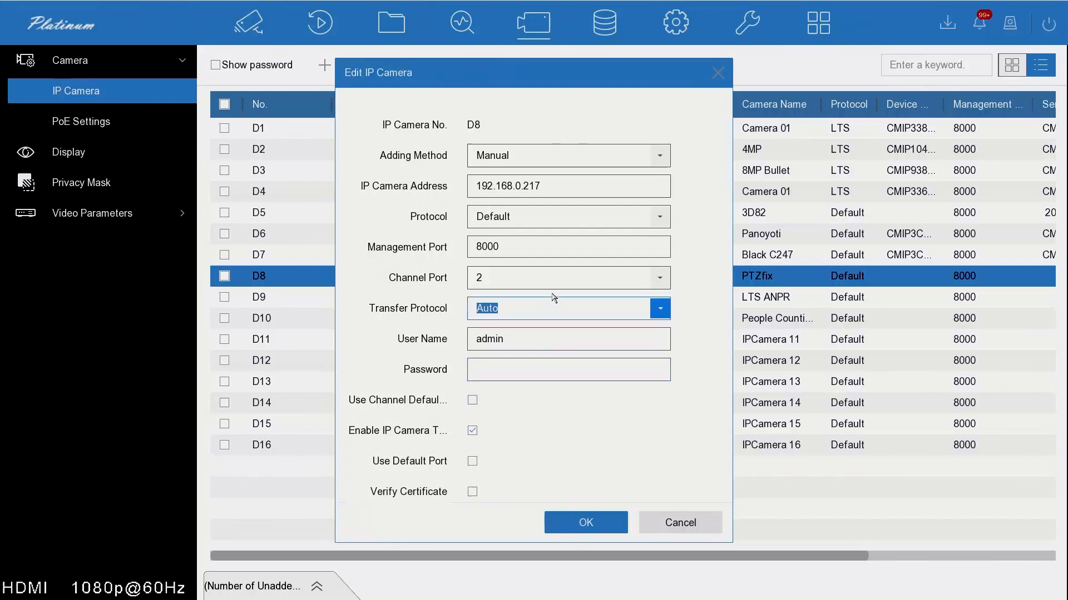
# - Try ONVIF as the protocol for camera D8 and cancel the edit
pyautogui.click(668, 221)
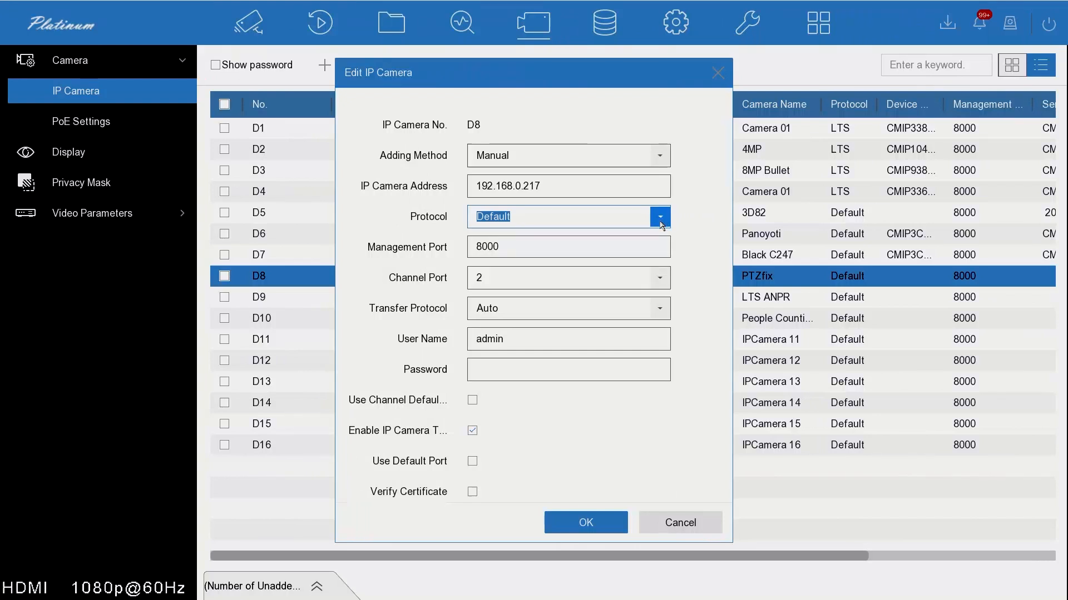
pyautogui.click(662, 224)
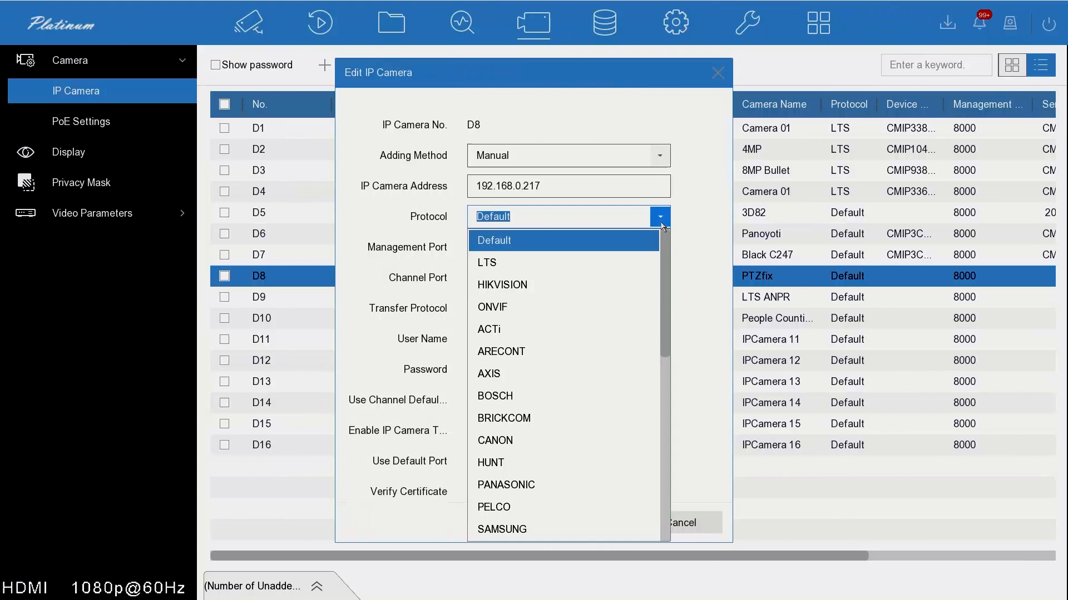
pyautogui.click(565, 316)
pyautogui.click(497, 376)
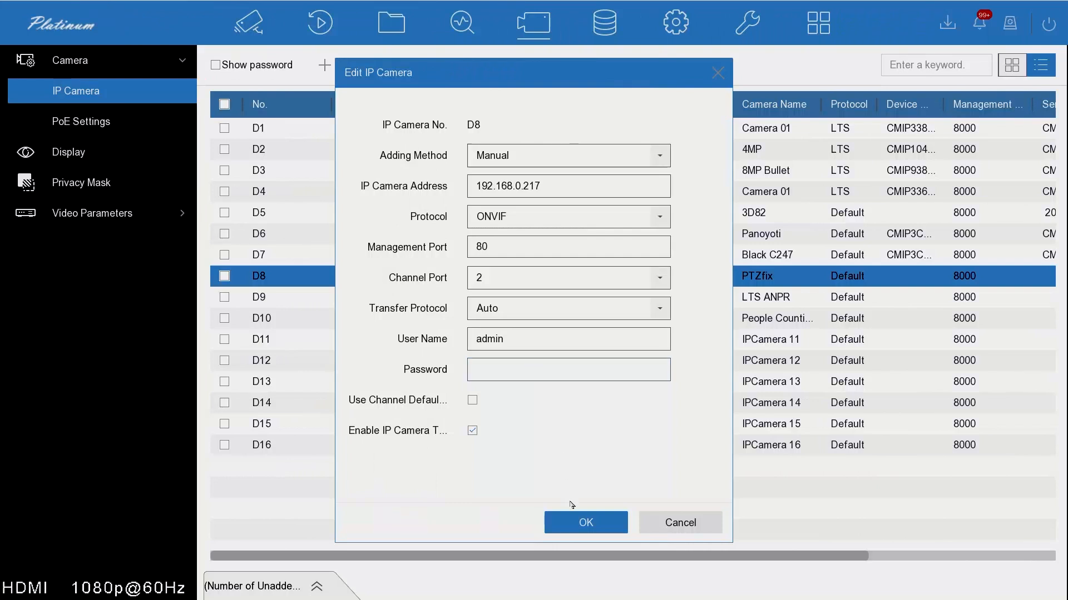
pyautogui.click(670, 524)
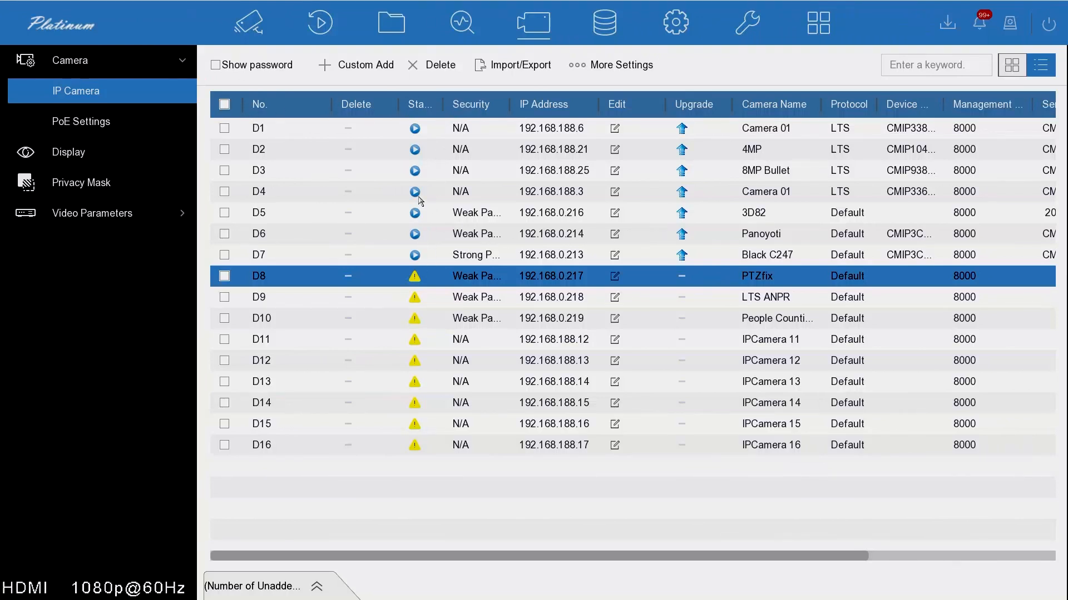
# - Open the motion detection settings under normal events for camera [D6] Panoyoti
pyautogui.click(678, 29)
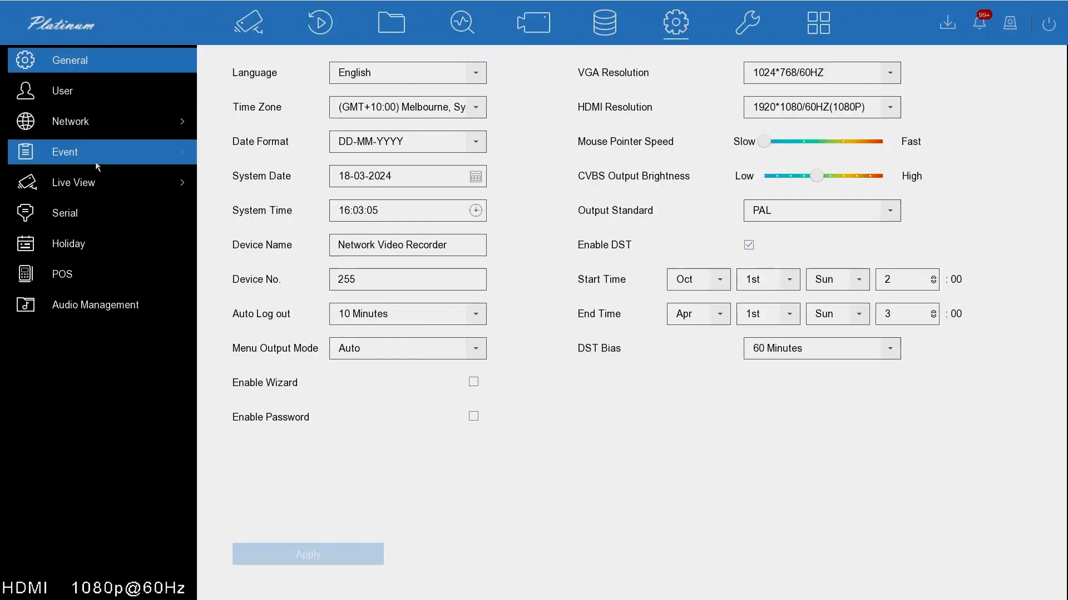
pyautogui.click(78, 161)
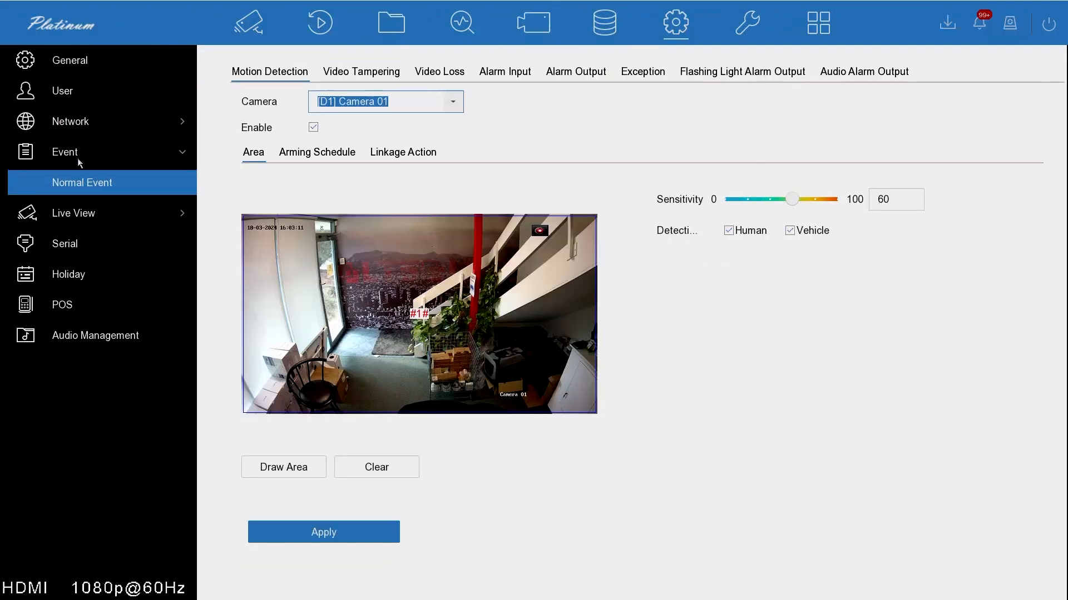
pyautogui.click(460, 103)
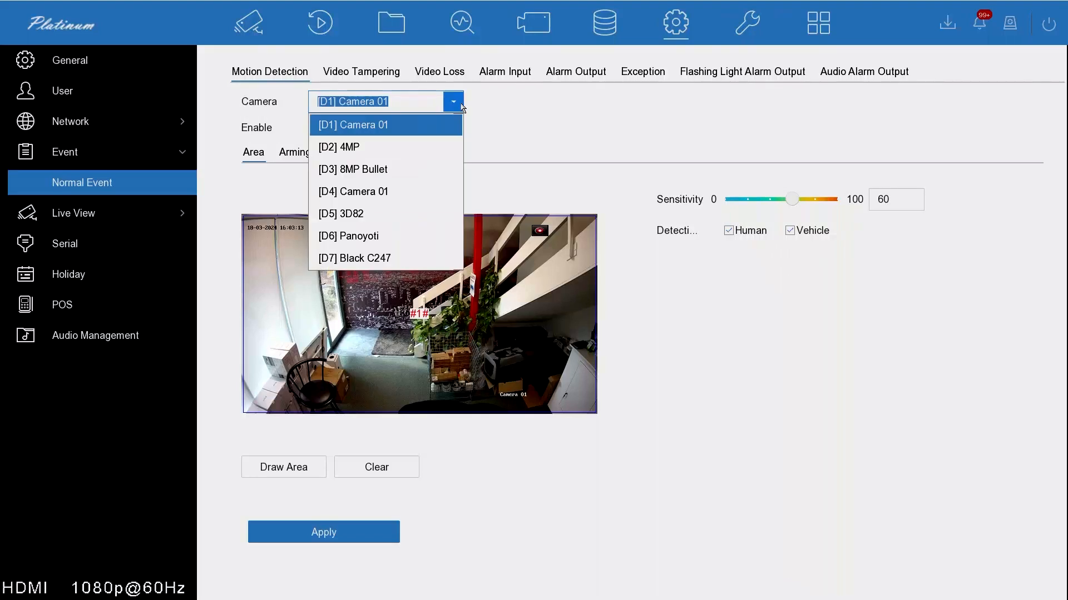
pyautogui.click(376, 238)
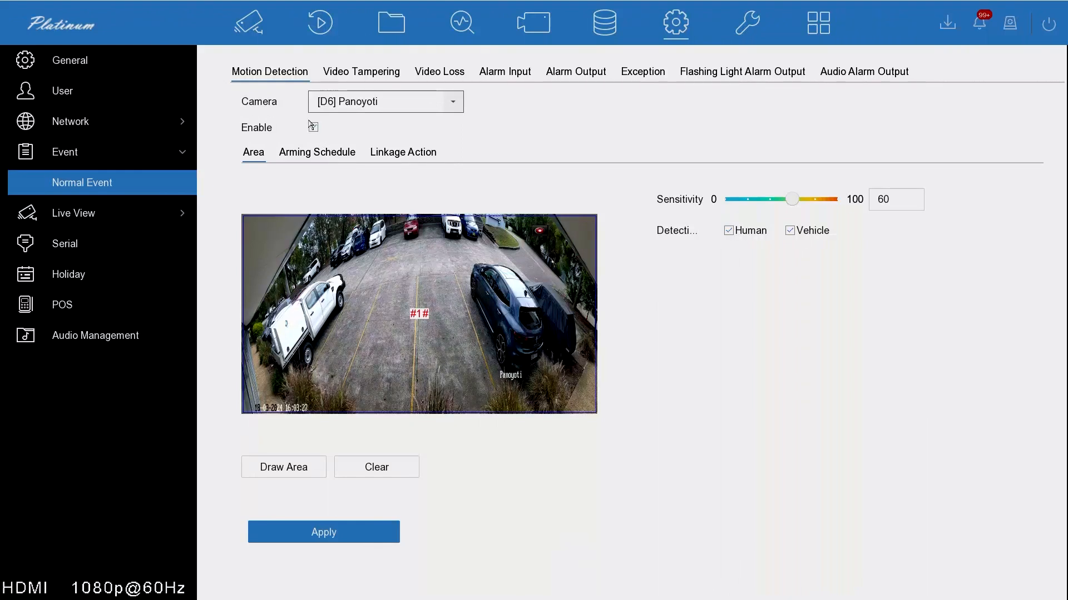
# - Review the arming schedule and the linkage actions, including the trigger channels, of D6's motion detection
pyautogui.click(311, 155)
pyautogui.click(404, 154)
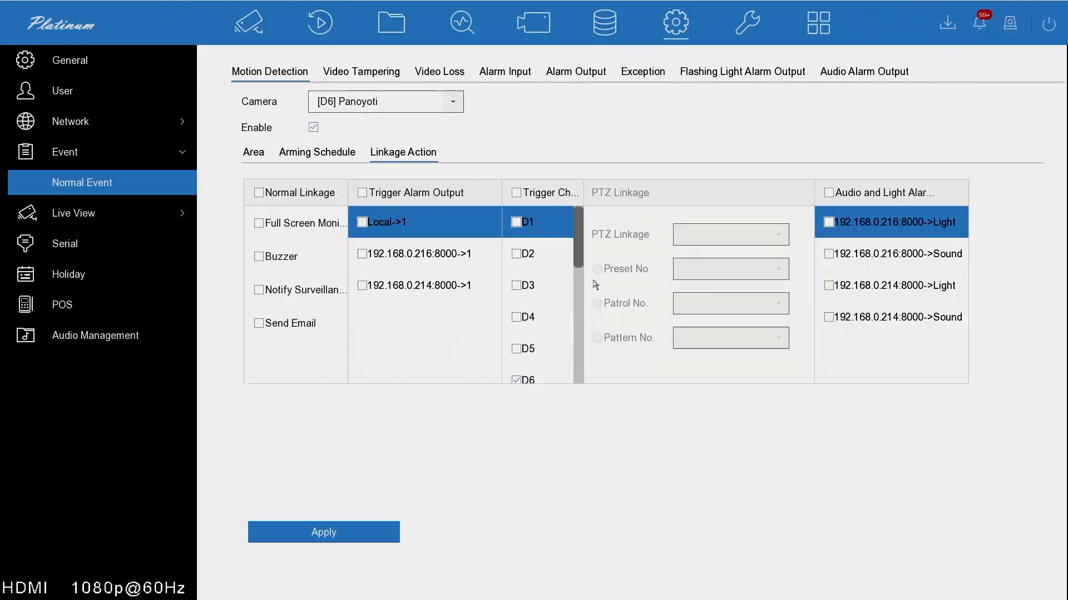
pyautogui.moveTo(580, 290); pyautogui.dragTo(577, 252)
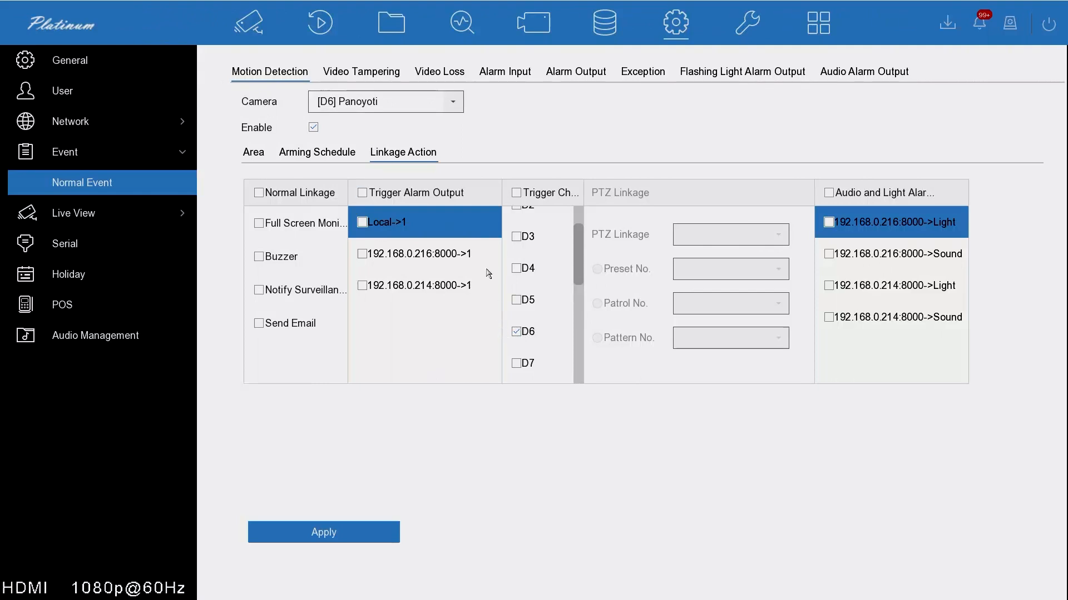
# - Return to the motion detection area of camera [D6] Panoyoti and clear the existing detection region
pyautogui.click(322, 162)
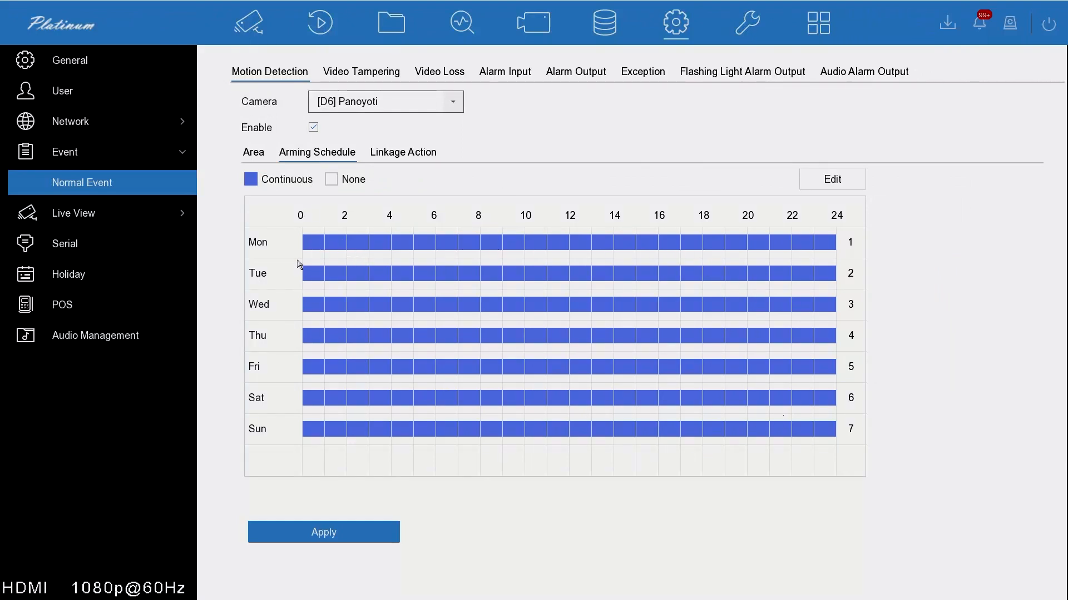
pyautogui.click(255, 157)
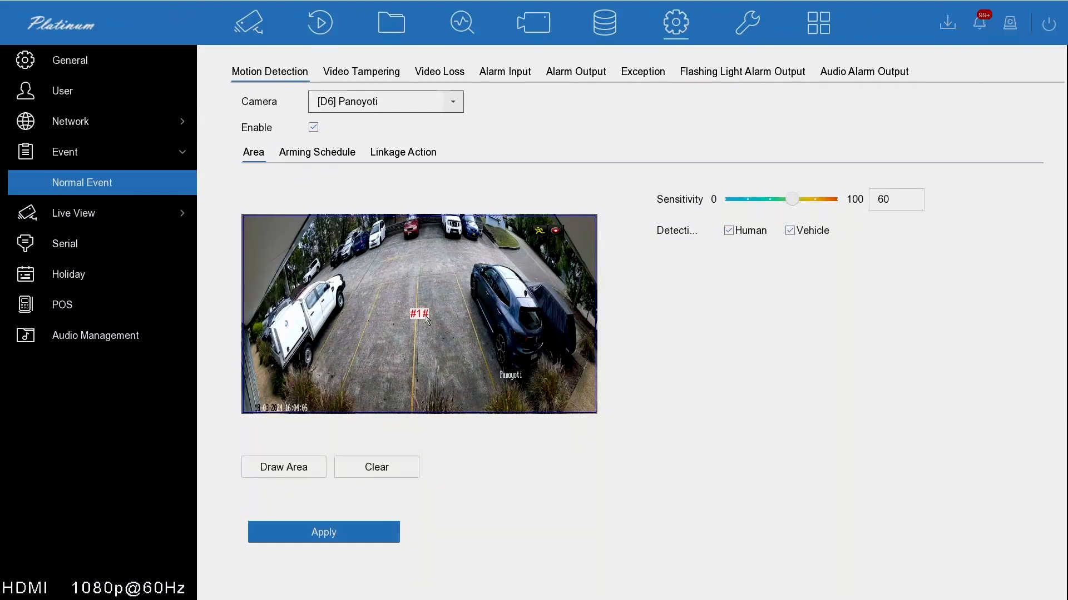
pyautogui.click(395, 464)
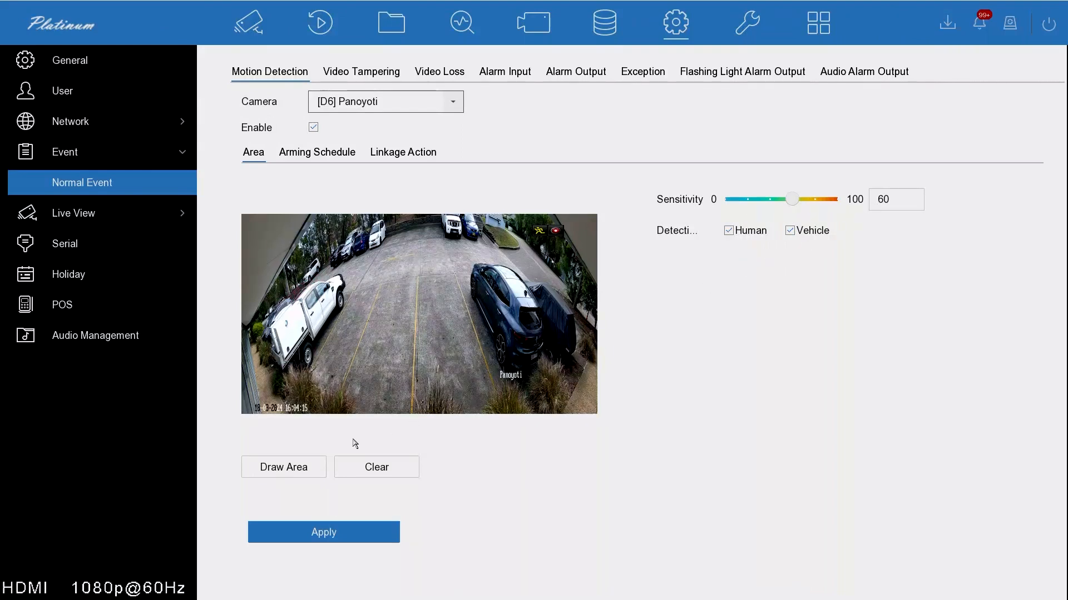
# - Try to draw a four-cornered motion detection area around the dark parked car in D6's view
pyautogui.click(281, 473)
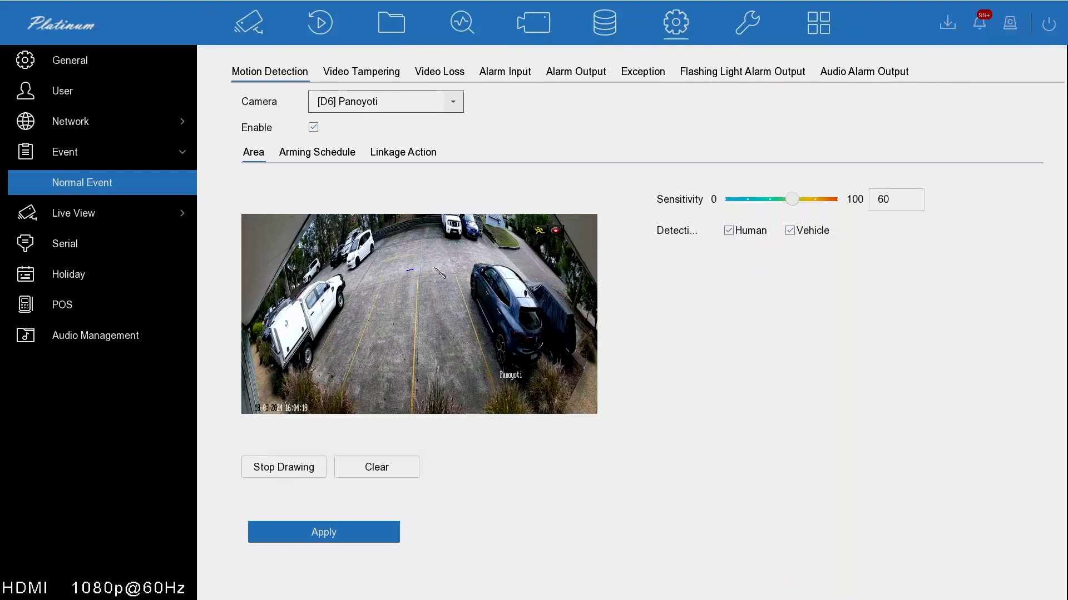
pyautogui.click(406, 271)
pyautogui.click(575, 267)
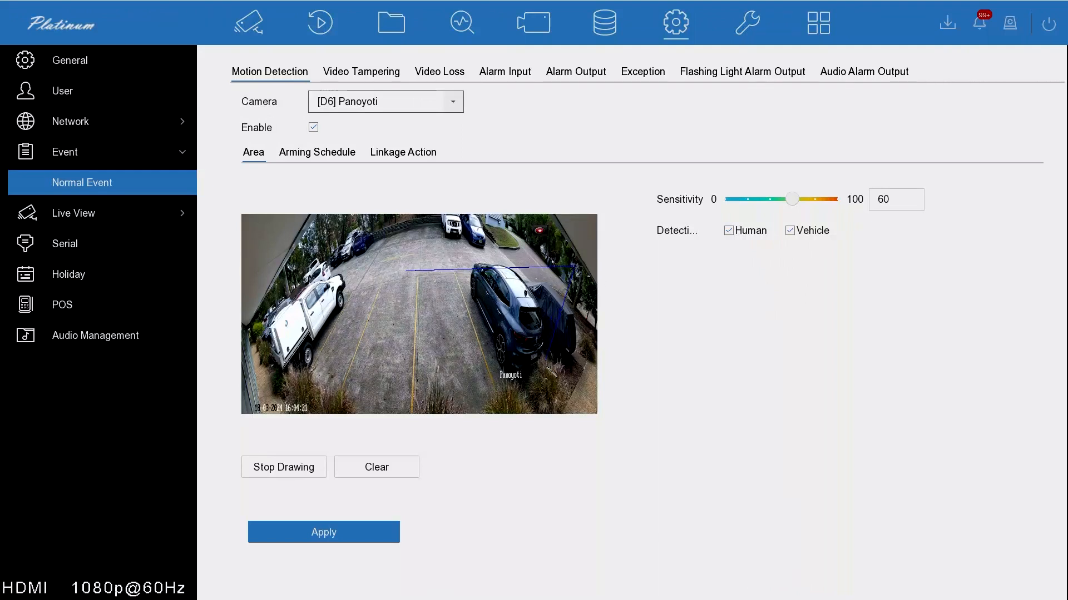
pyautogui.click(574, 402)
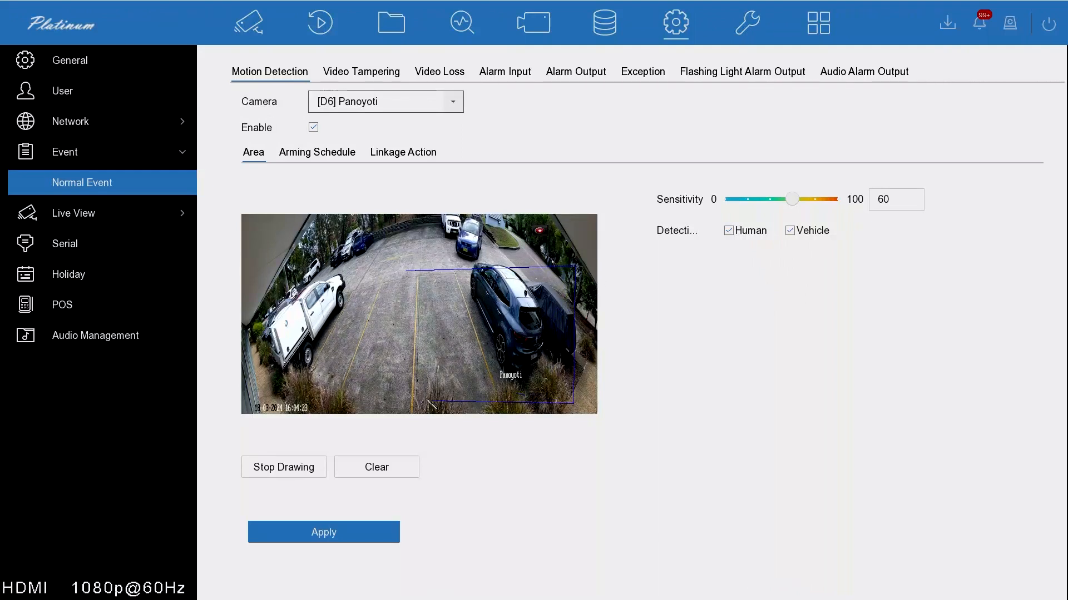
pyautogui.click(401, 399)
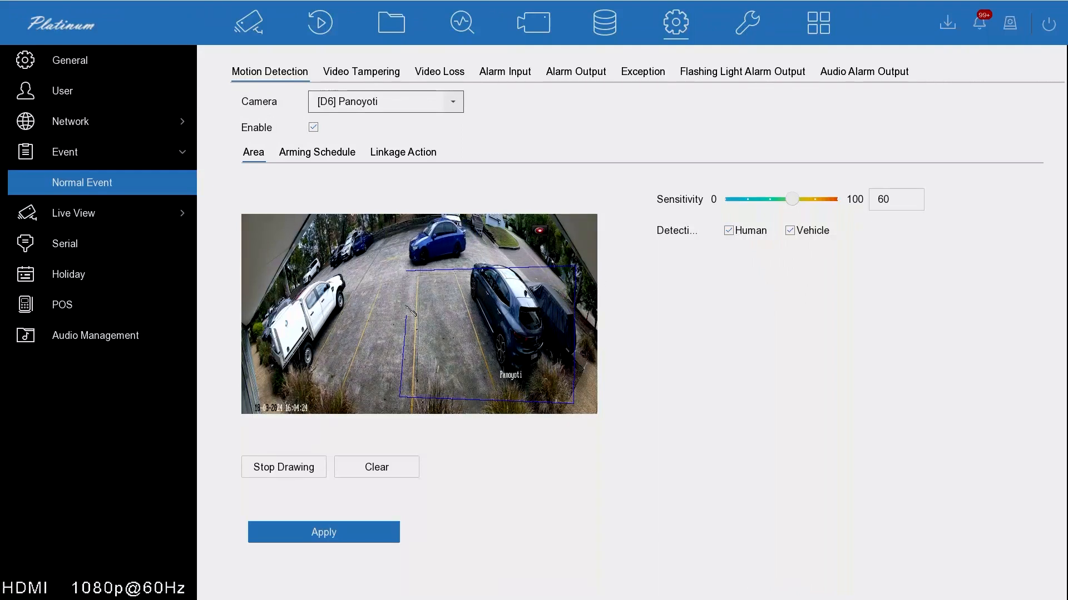
pyautogui.click(409, 273)
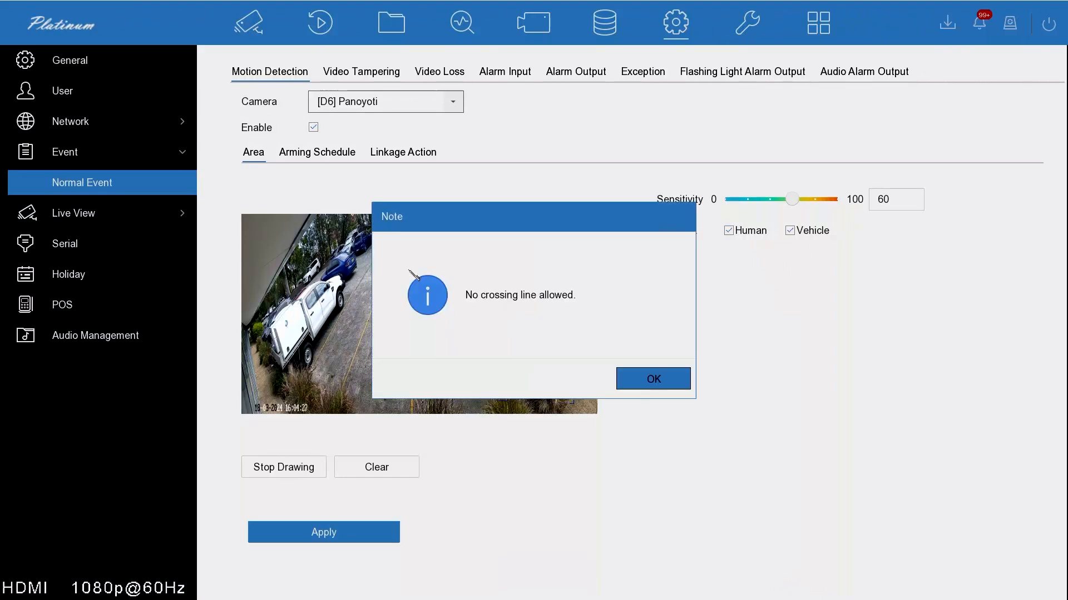
pyautogui.click(633, 381)
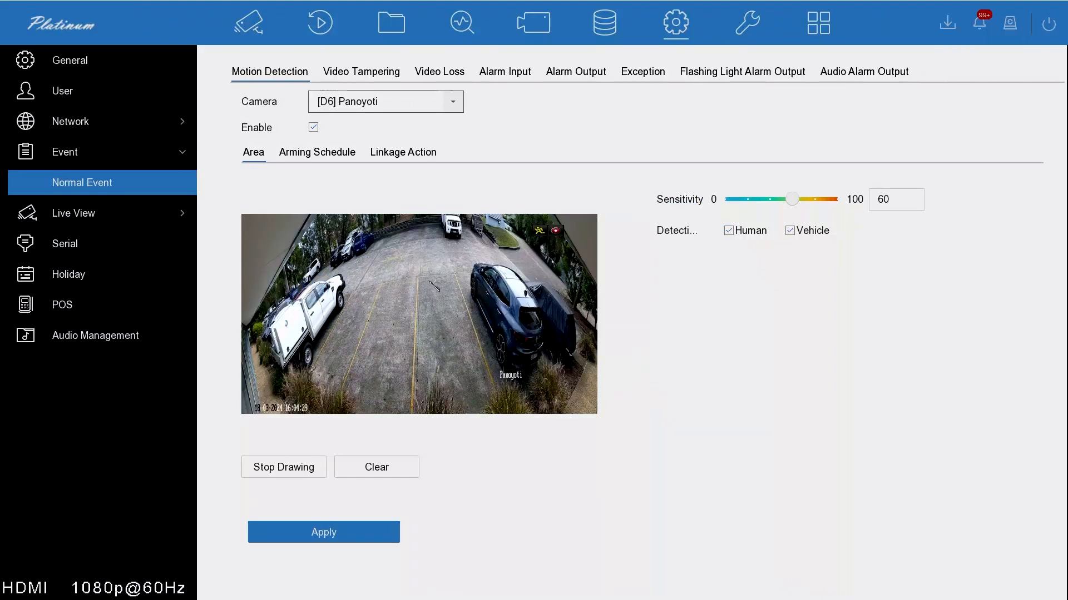
# - Draw a closed four-cornered detection area around the dark parked car, stop drawing and apply it to D6
pyautogui.click(416, 265)
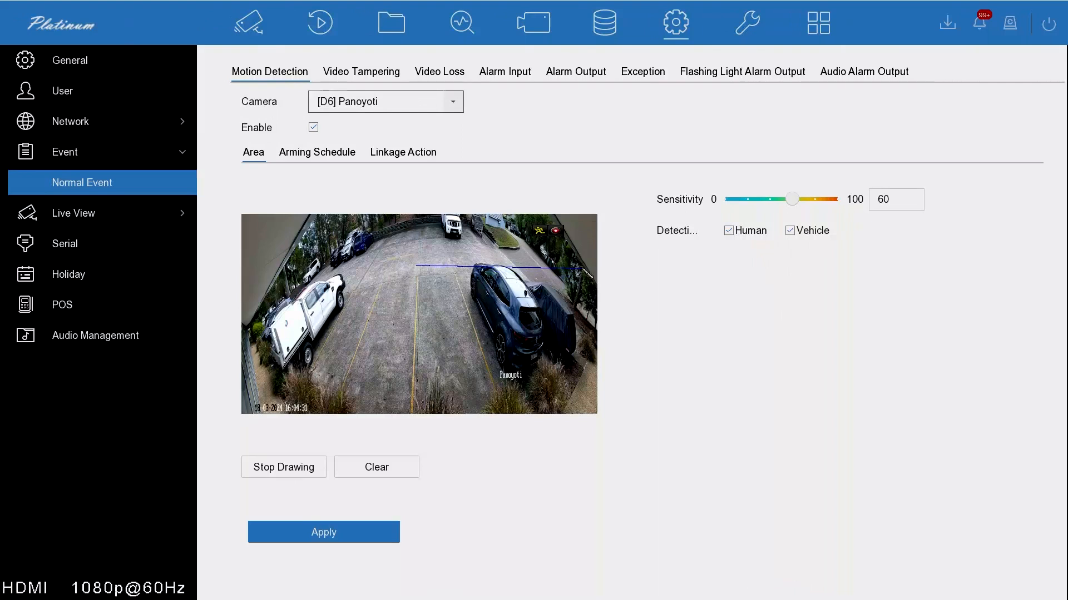
pyautogui.click(581, 266)
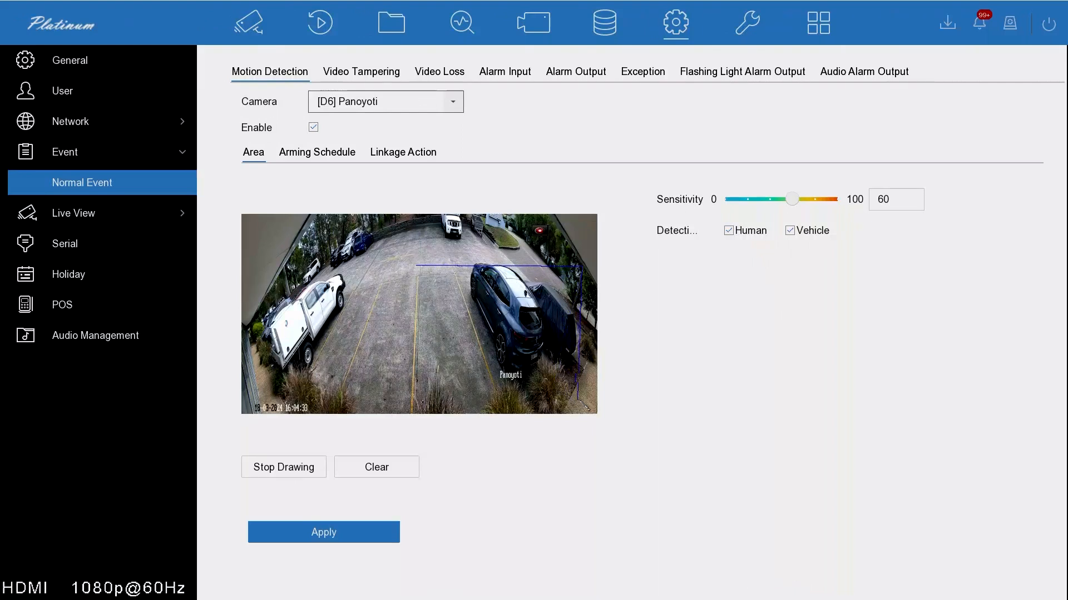
pyautogui.click(402, 396)
pyautogui.click(419, 266)
pyautogui.click(418, 268)
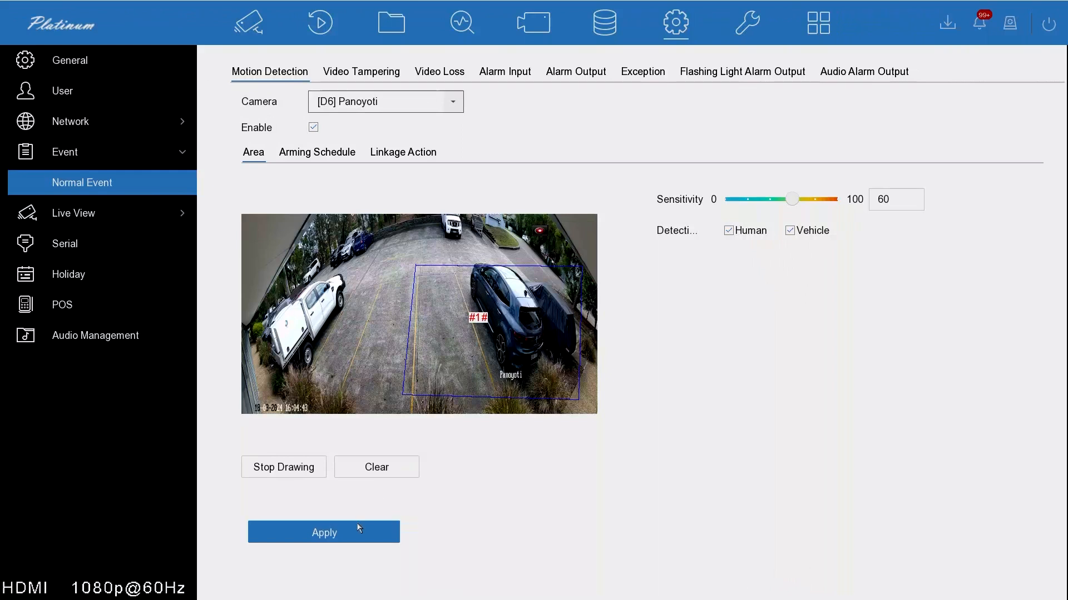
pyautogui.click(304, 471)
pyautogui.click(332, 534)
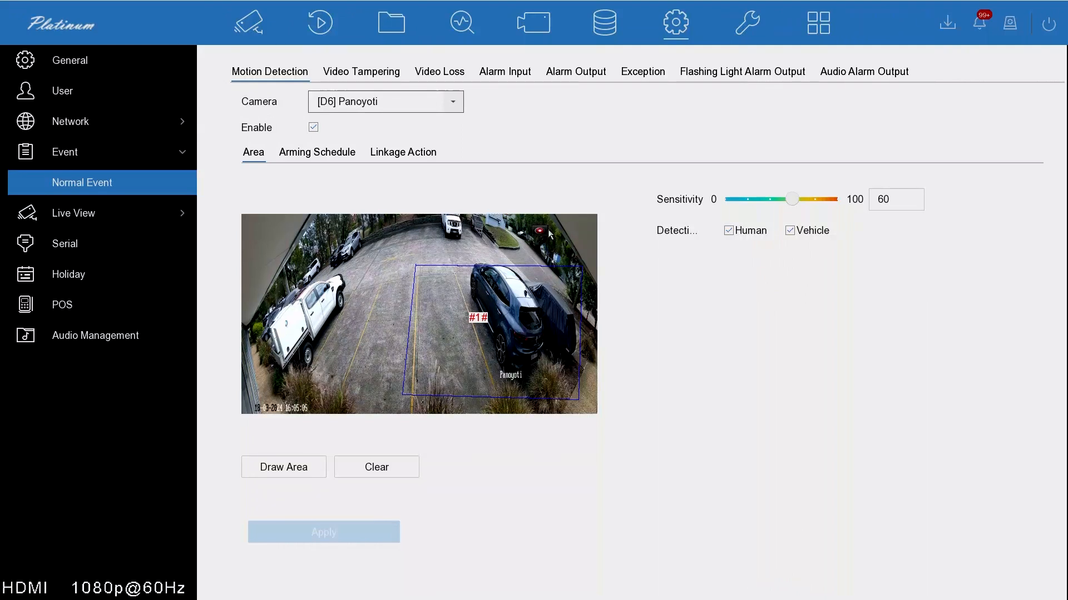
# - Clear D6's detection area, redraw it as a four-cornered region covering nearly the whole image, and apply it
pyautogui.click(377, 474)
pyautogui.click(306, 468)
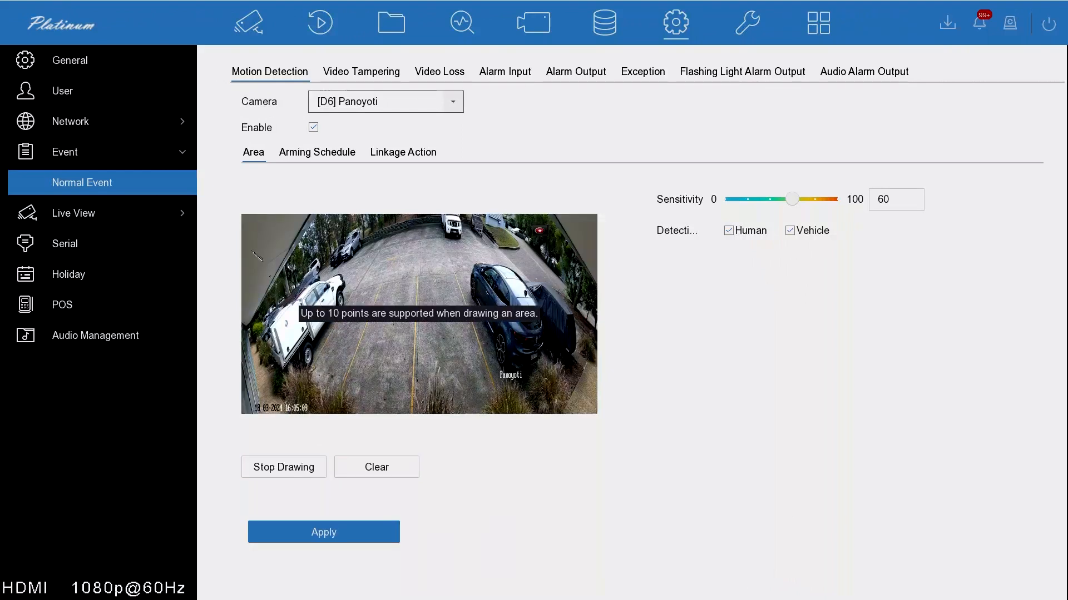
pyautogui.click(246, 220)
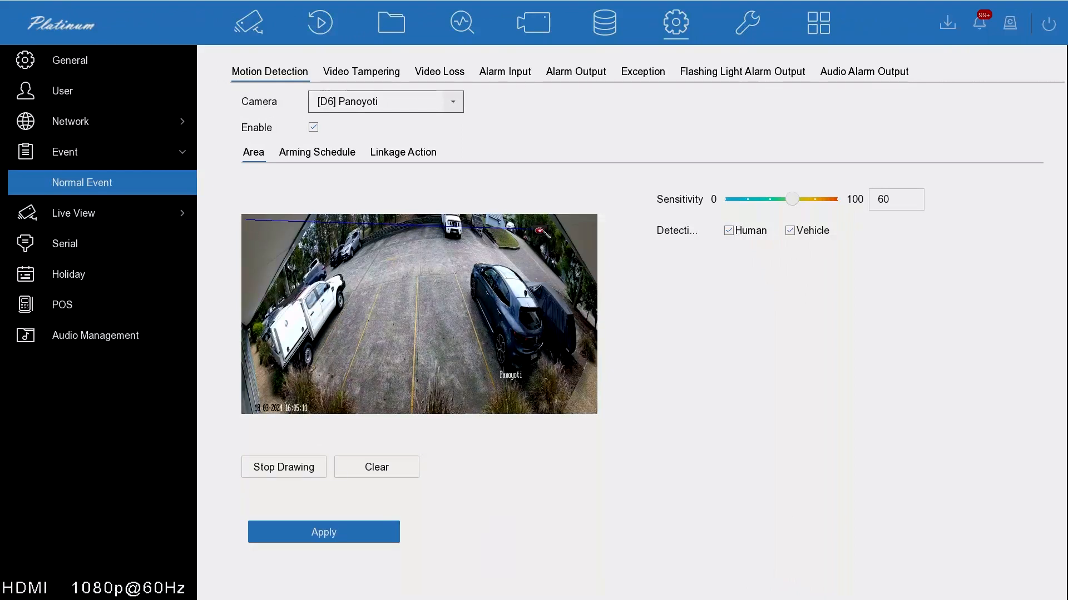
pyautogui.click(589, 220)
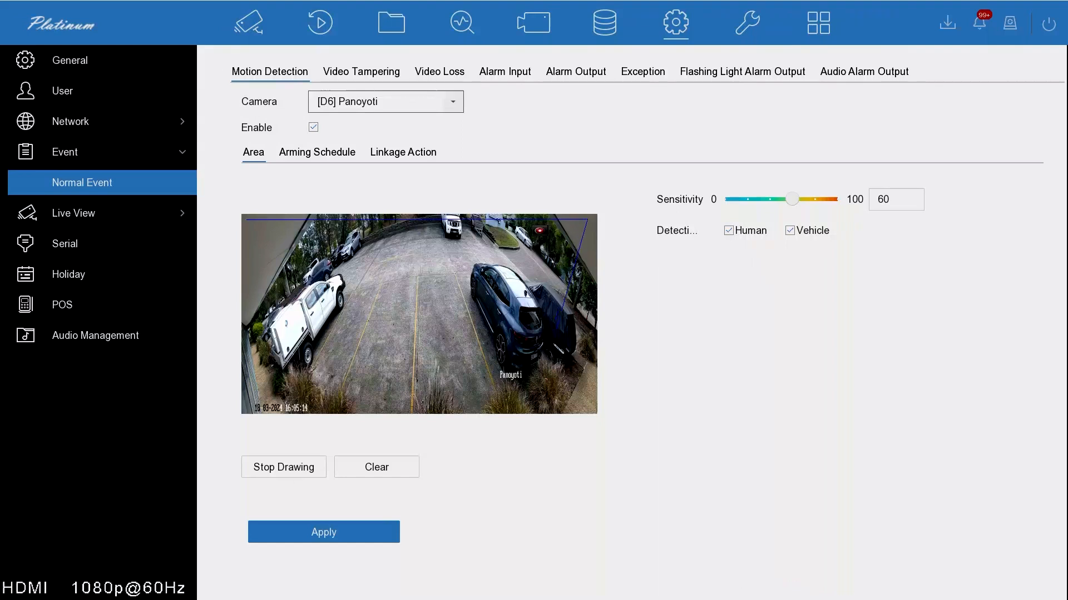
pyautogui.click(591, 412)
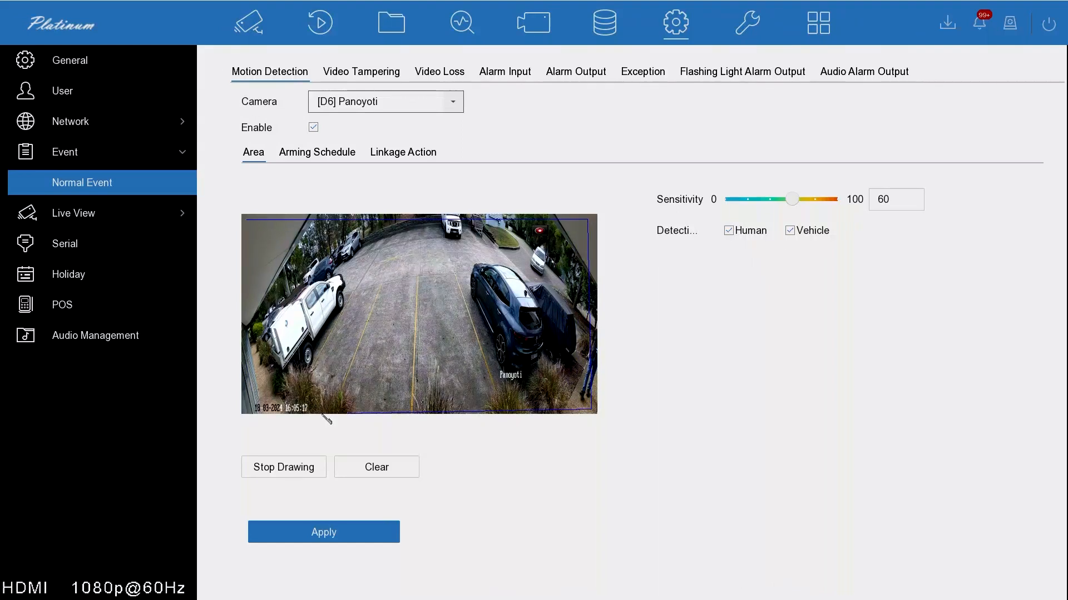
pyautogui.click(243, 412)
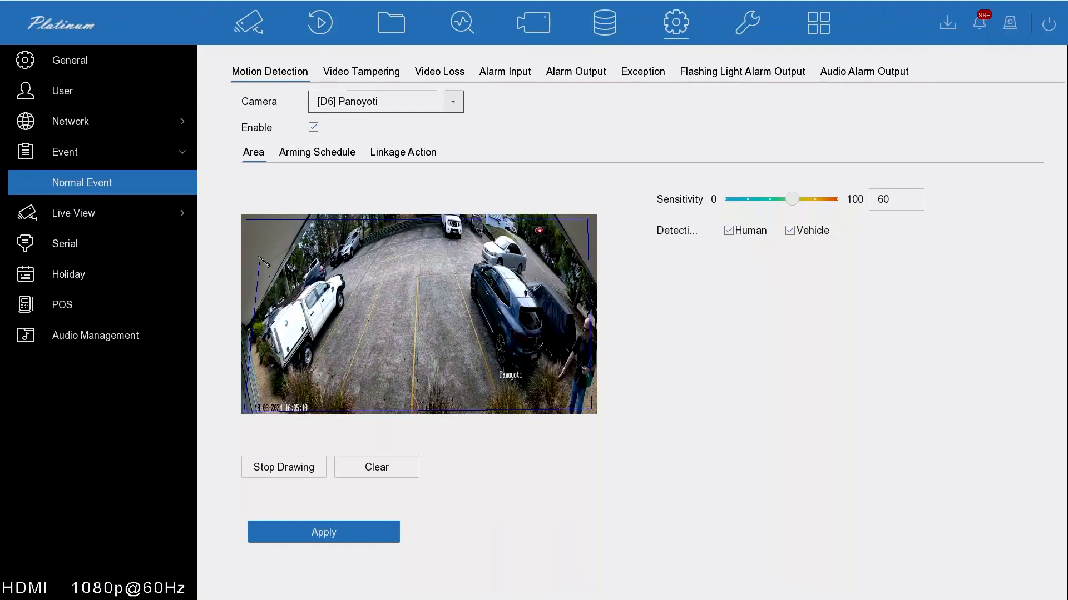
pyautogui.click(249, 221)
pyautogui.click(329, 534)
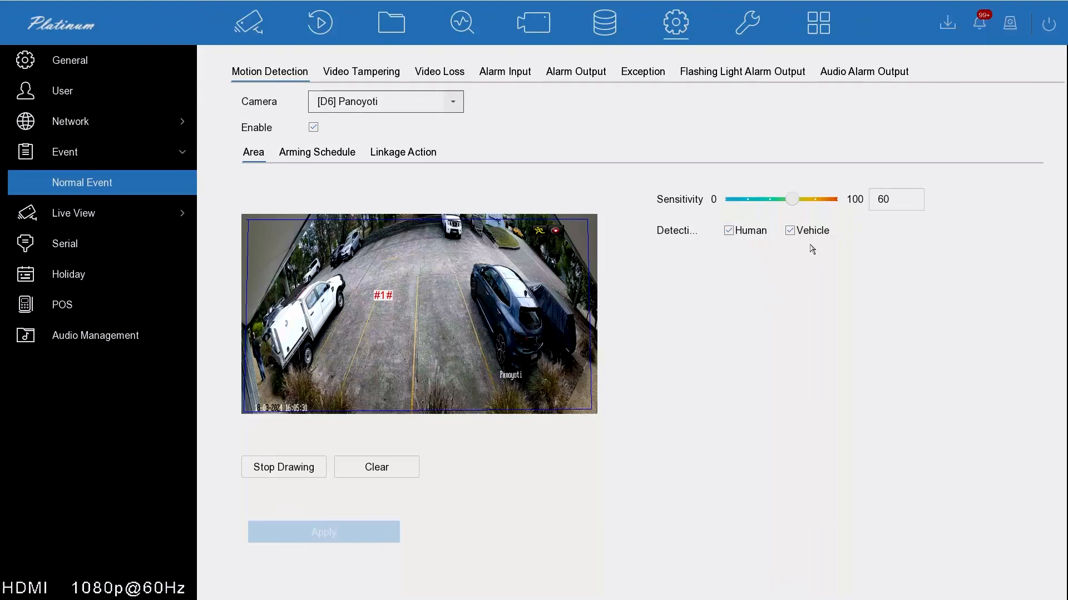
# - Look at the flashing light alarm output settings, and open the audio alarm output settings for channel [D6] Panoyoti
pyautogui.click(390, 100)
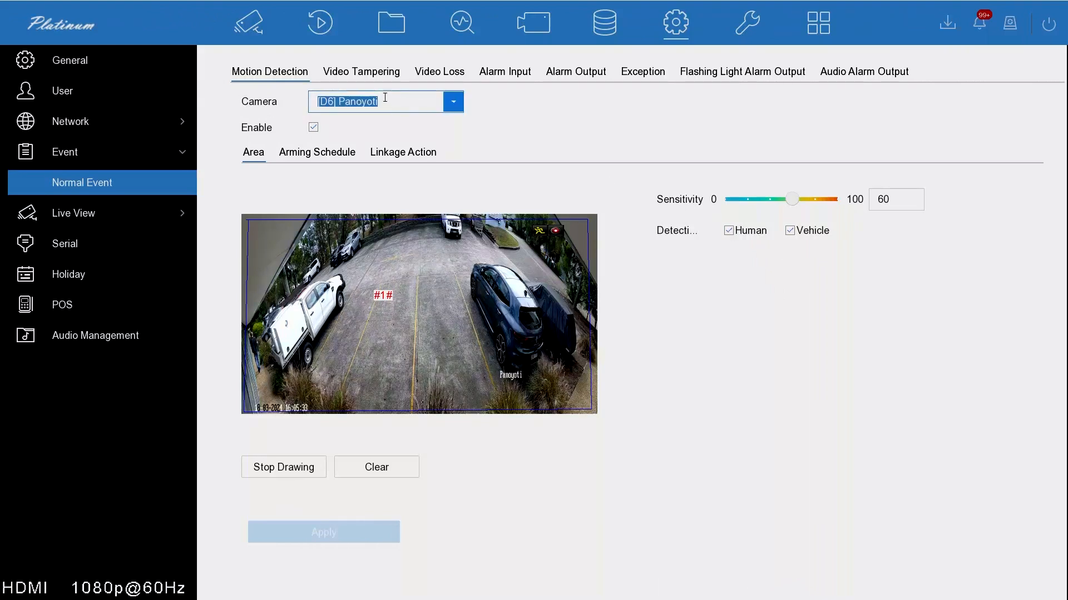
pyautogui.click(725, 78)
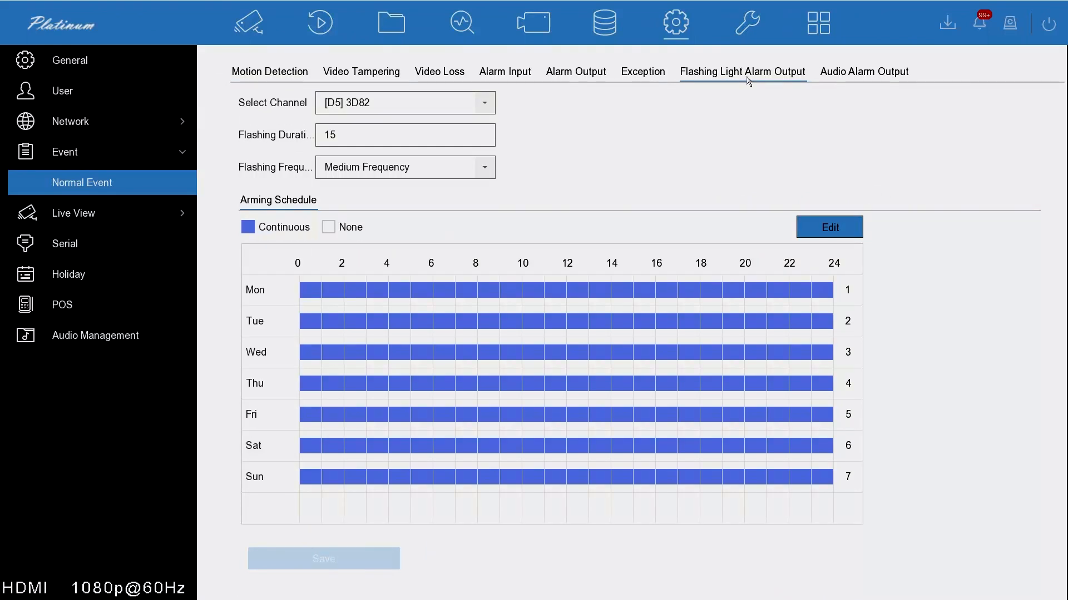
pyautogui.click(860, 76)
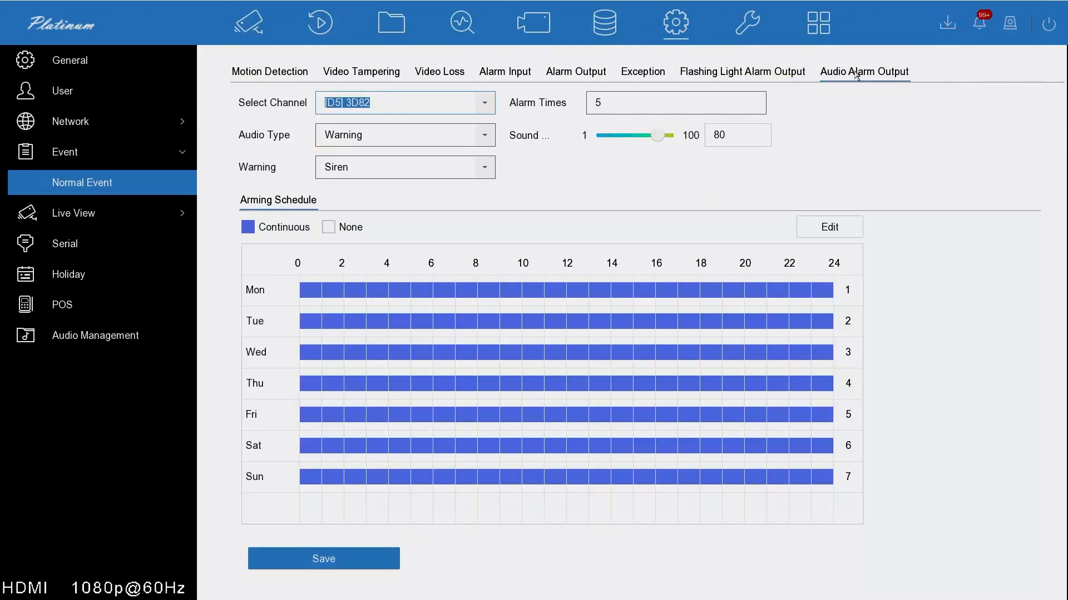
pyautogui.click(484, 102)
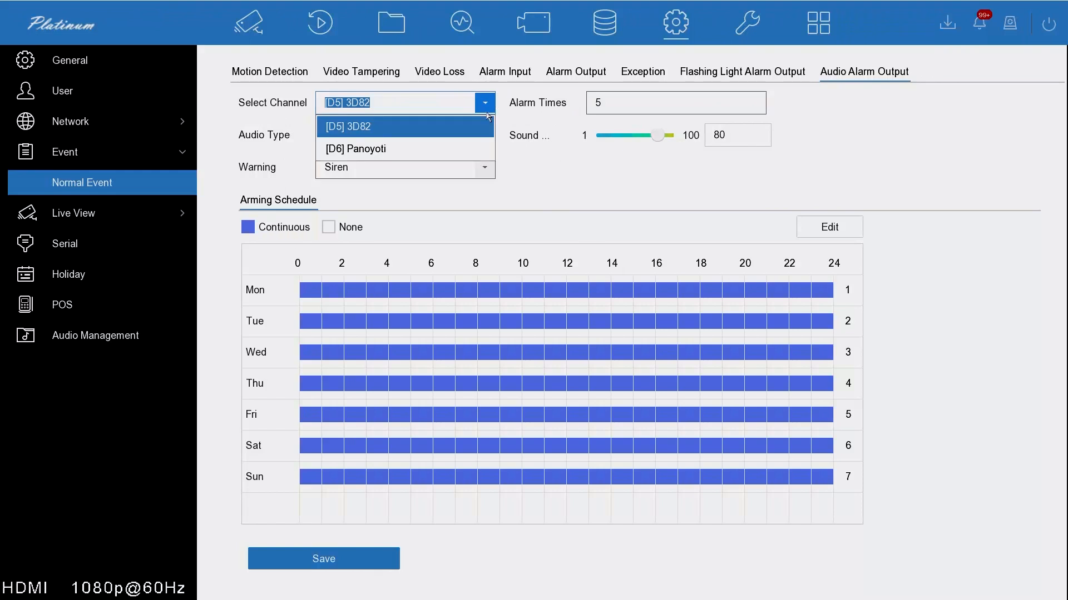
pyautogui.click(439, 150)
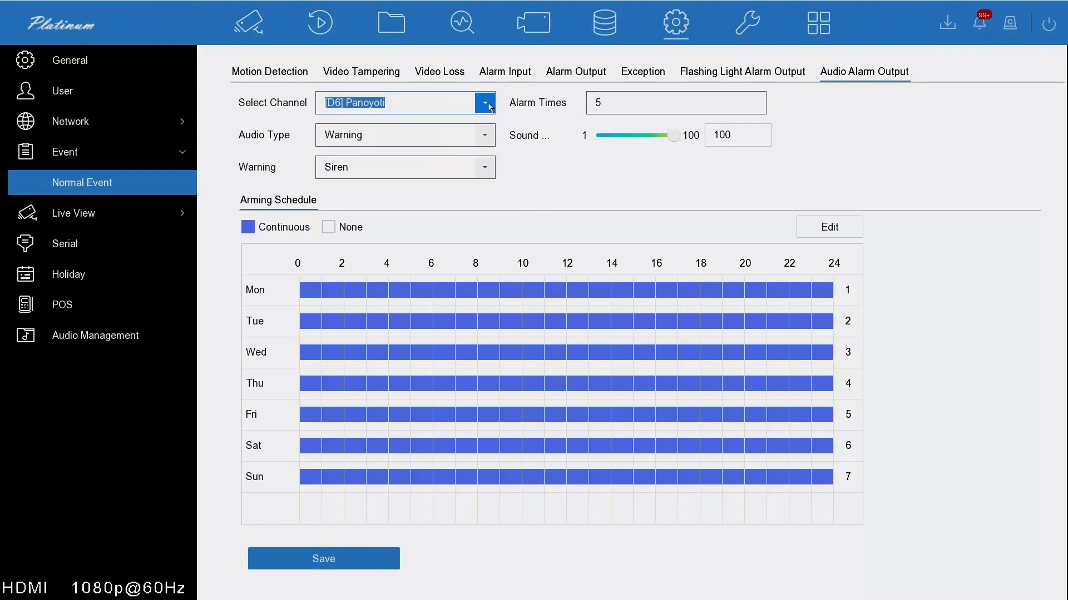
# - Review the audio type, warning sound and alarm times of D6's audio alarm output
pyautogui.click(493, 141)
pyautogui.click(489, 139)
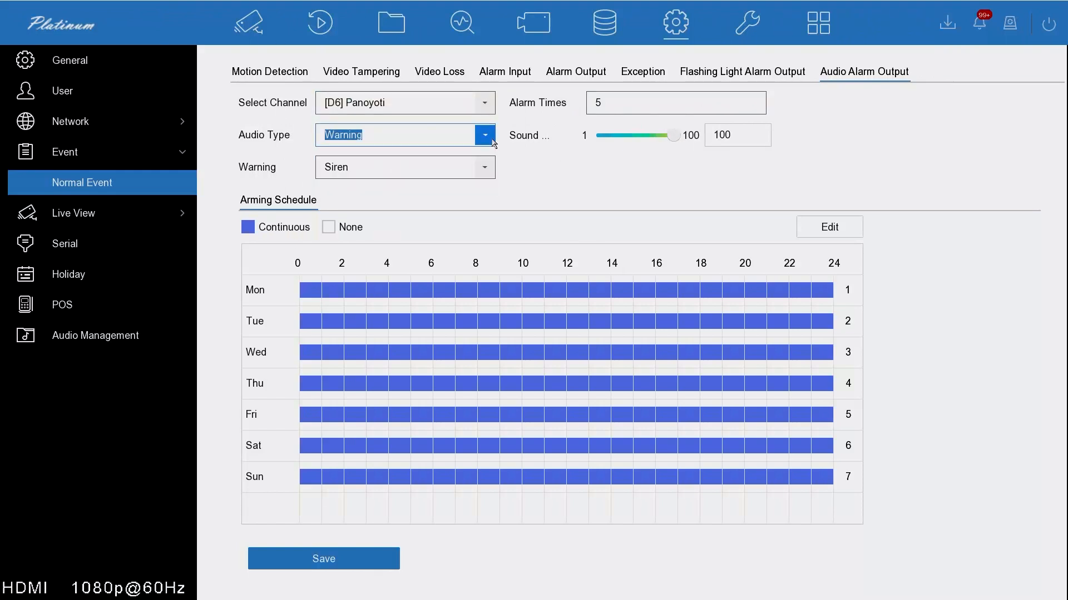
pyautogui.click(484, 168)
pyautogui.click(490, 174)
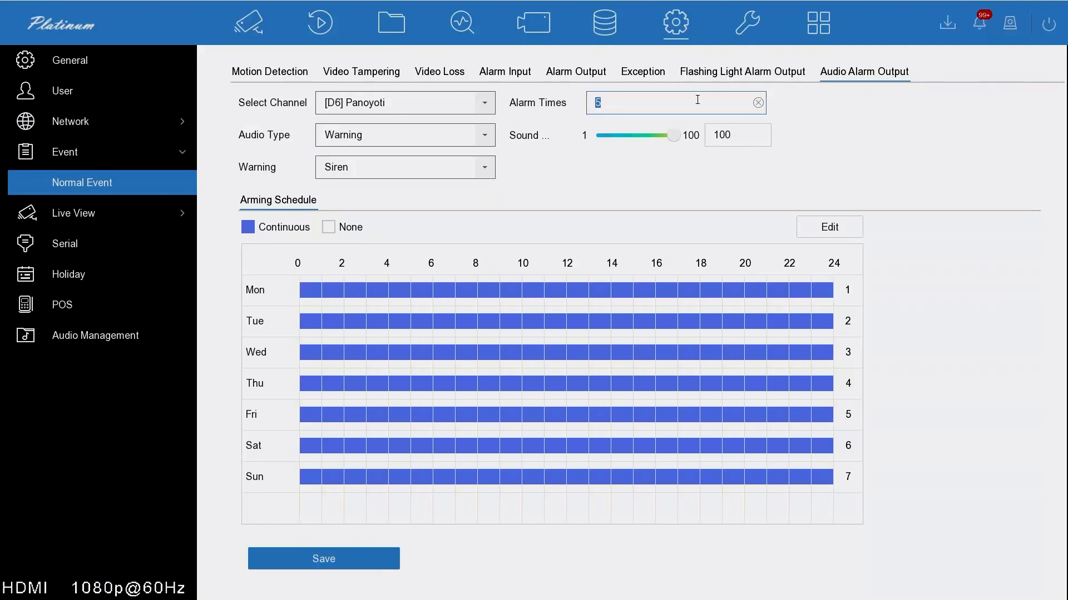
pyautogui.click(602, 99)
# - Review the flashing duration of the flashing light alarm output for [D5] 3D82 and return to motion detection
pyautogui.click(728, 81)
pyautogui.click(361, 143)
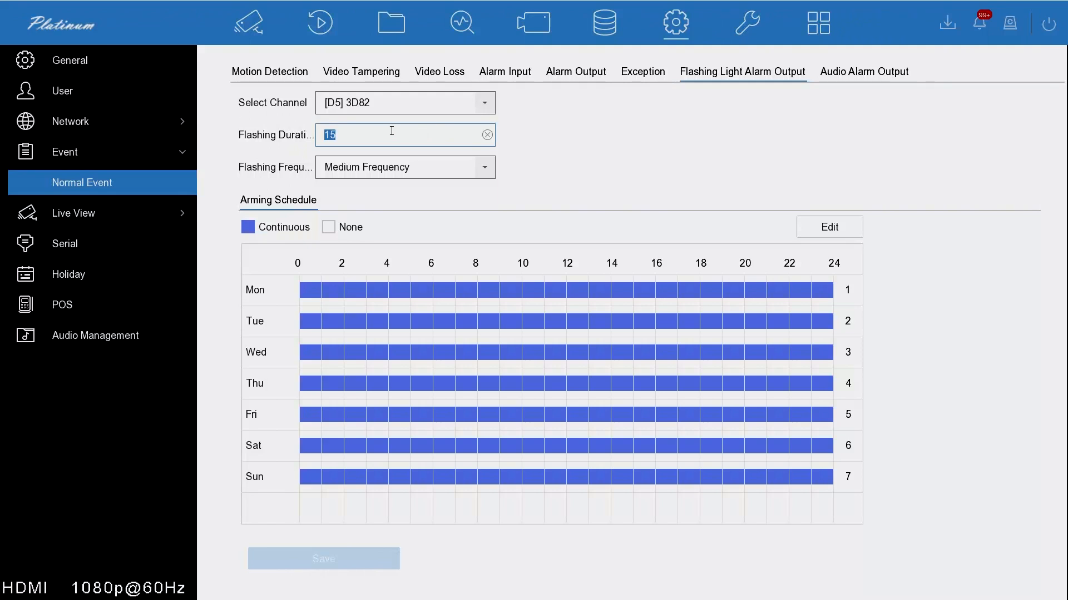
pyautogui.click(280, 70)
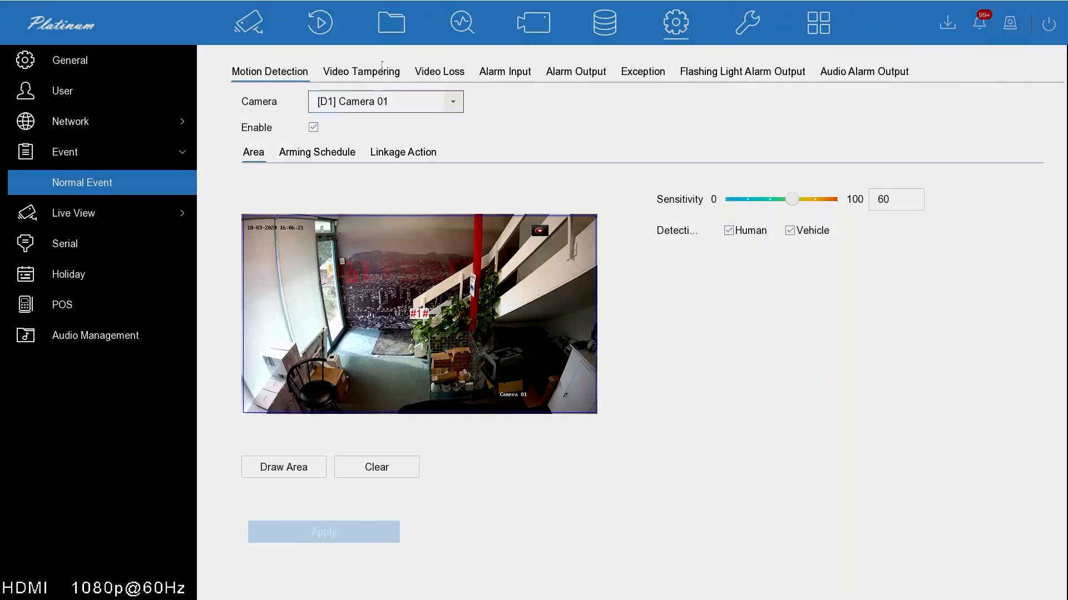
# - Open the main stream video parameters of [D1] Camera 01 and set the continuous stream type to Video & Audio
pyautogui.click(596, 21)
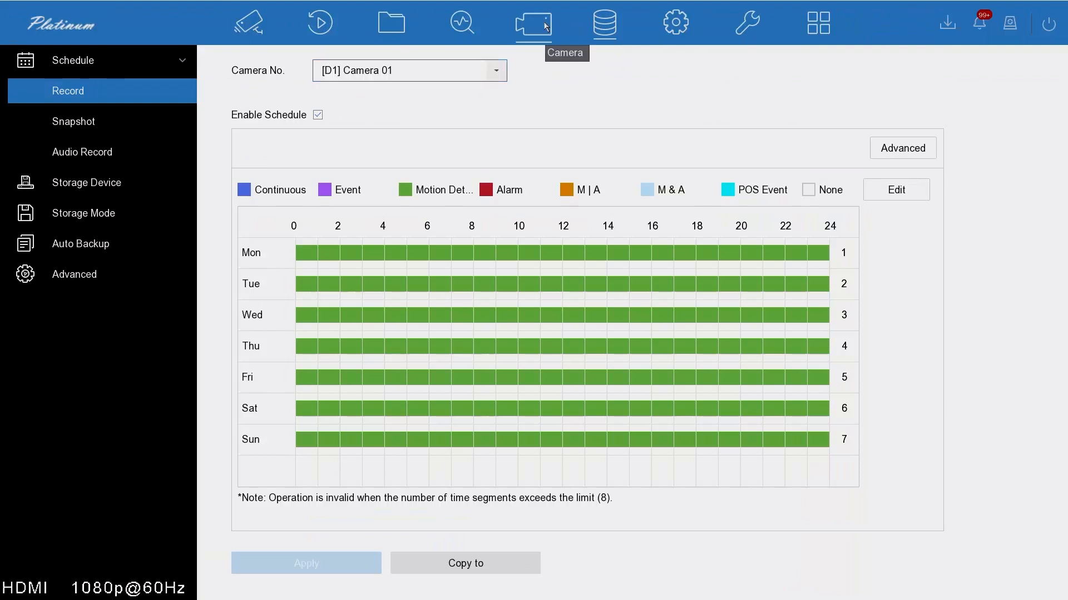
pyautogui.click(542, 25)
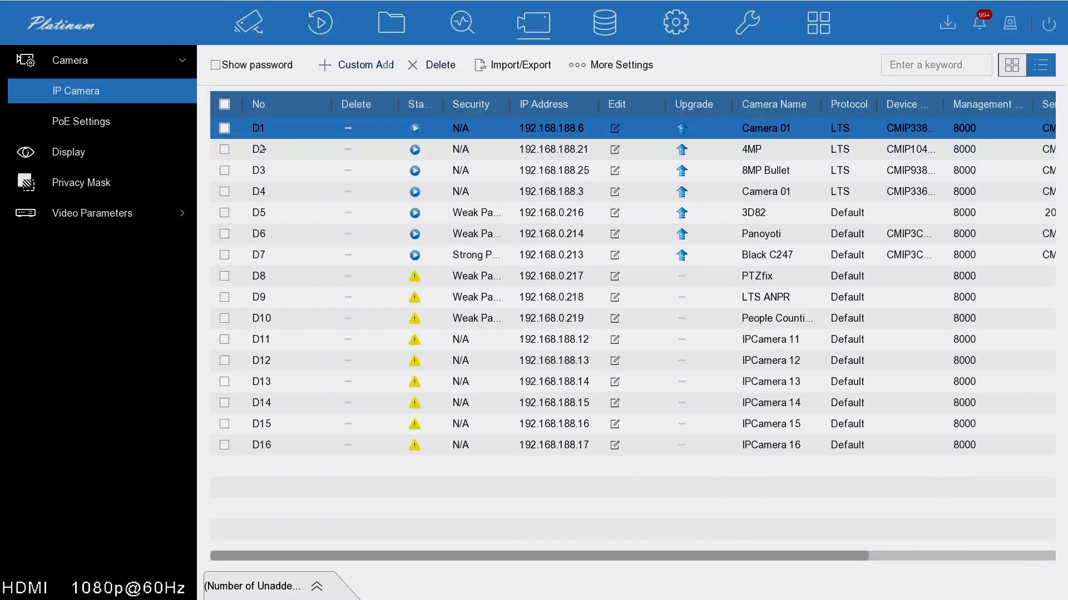
pyautogui.click(108, 213)
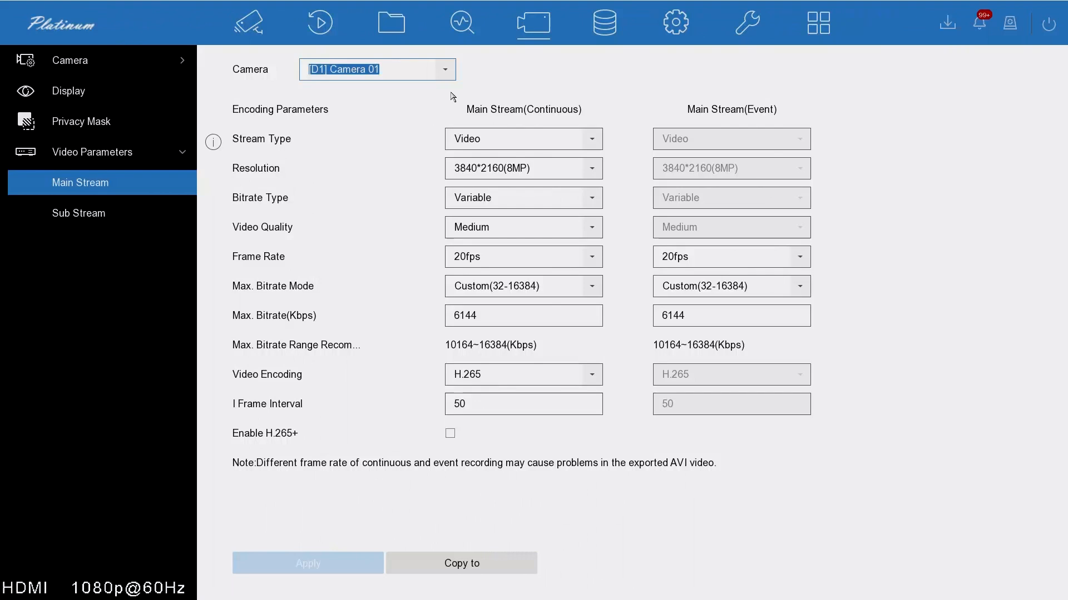
pyautogui.click(454, 72)
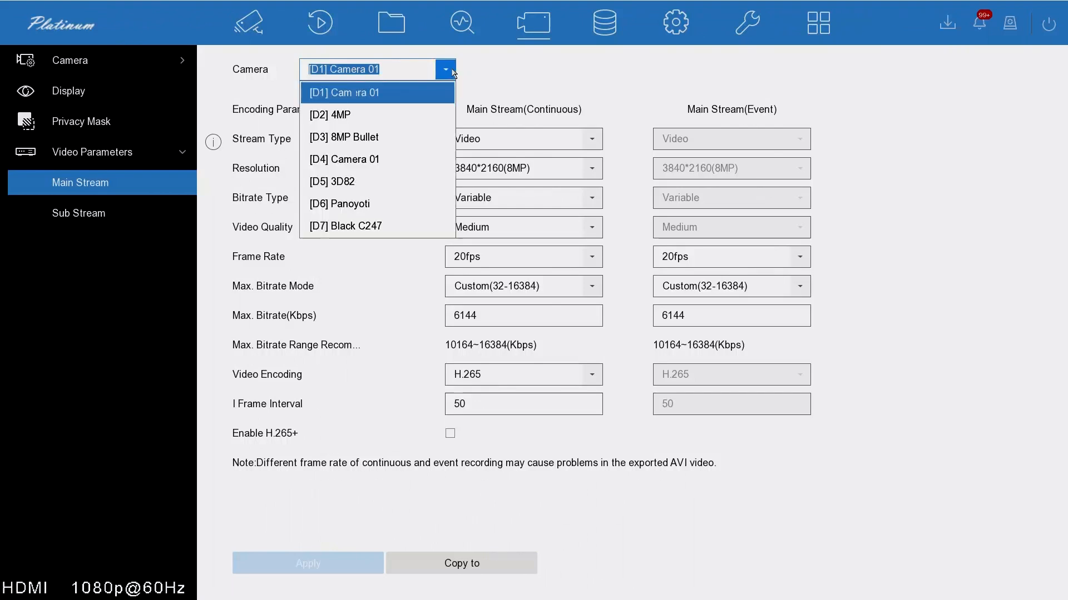
pyautogui.click(454, 72)
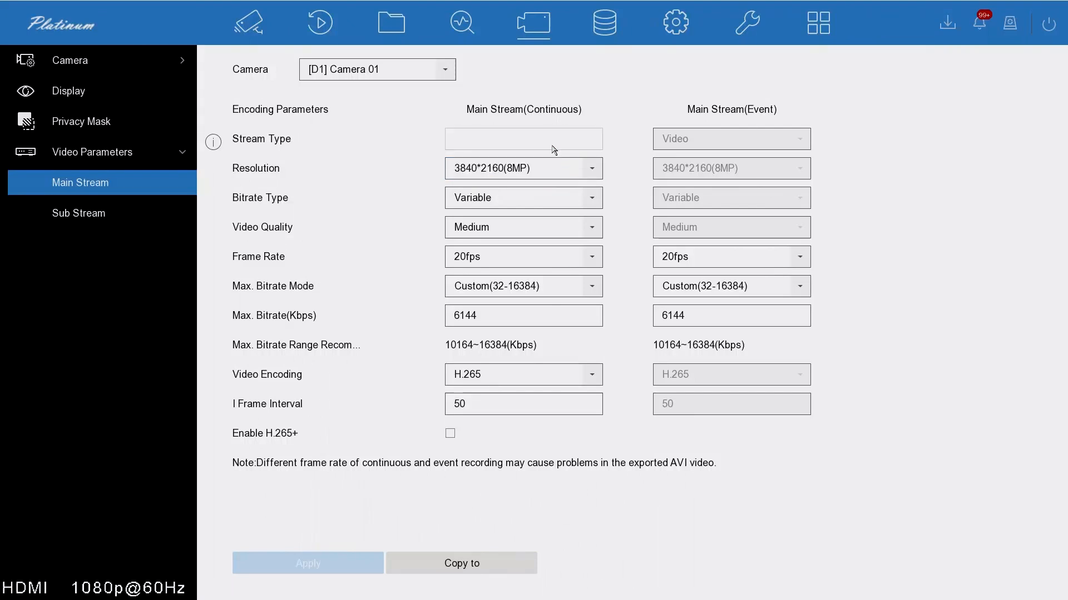
pyautogui.click(591, 143)
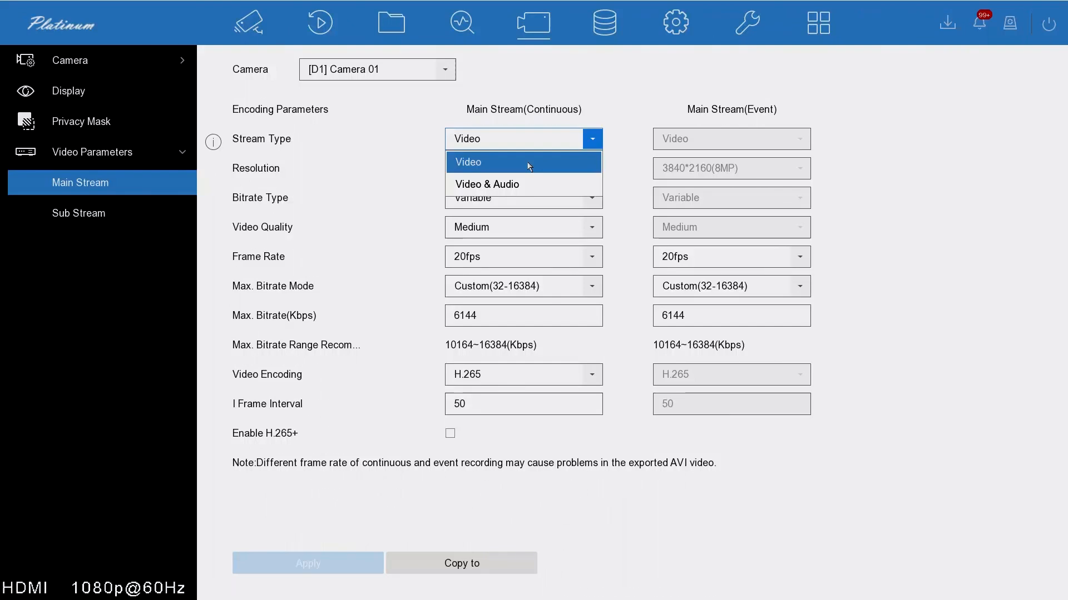
pyautogui.click(499, 190)
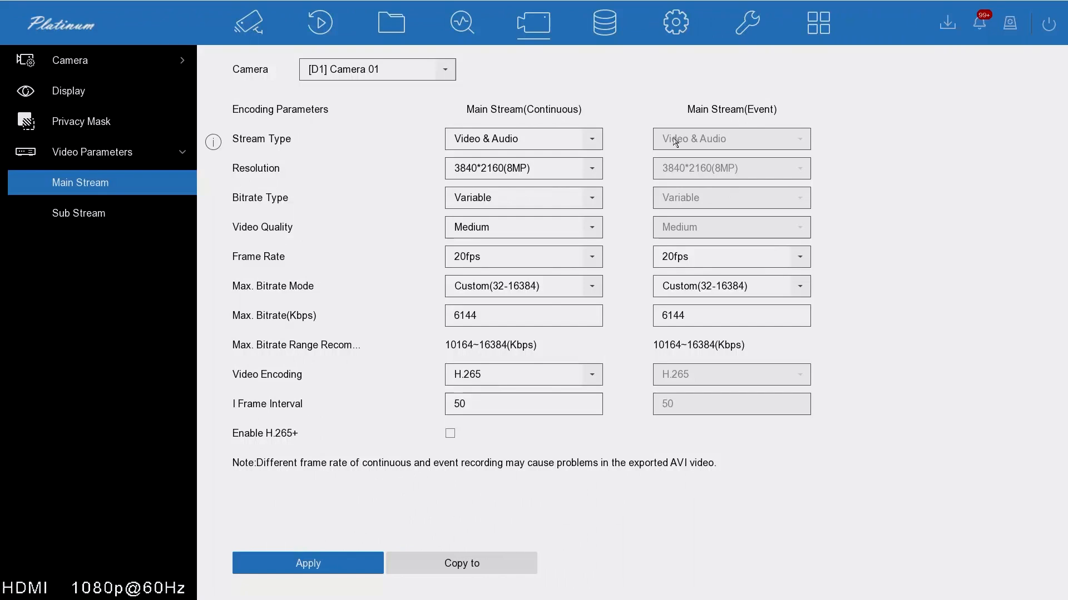
# - Open the sub stream video parameters of [D1] Camera 01 and view the available stream type options
pyautogui.click(522, 143)
pyautogui.click(531, 140)
pyautogui.click(132, 213)
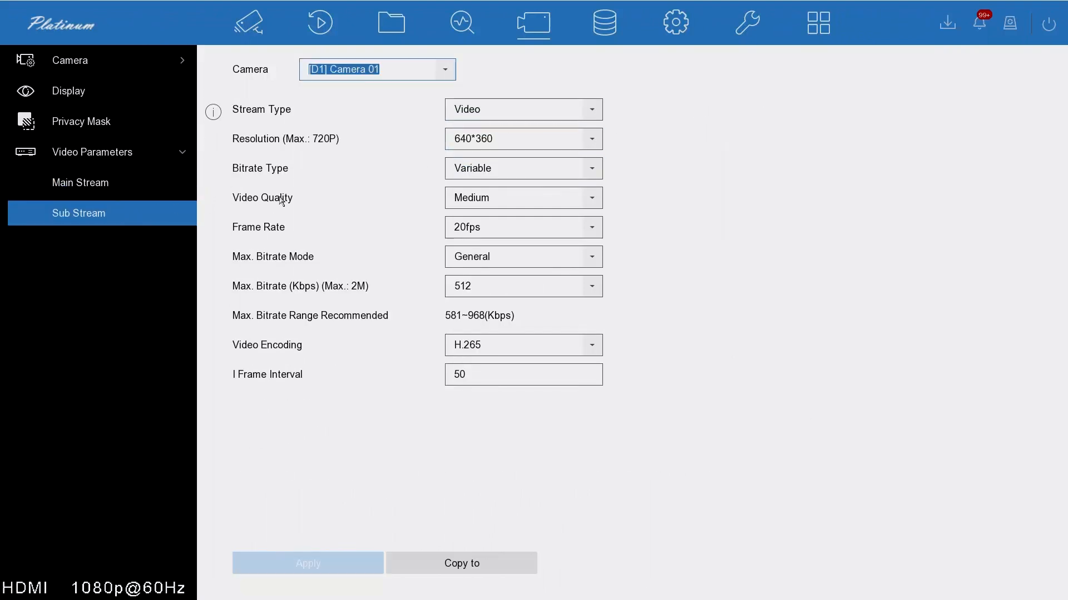
pyautogui.click(592, 110)
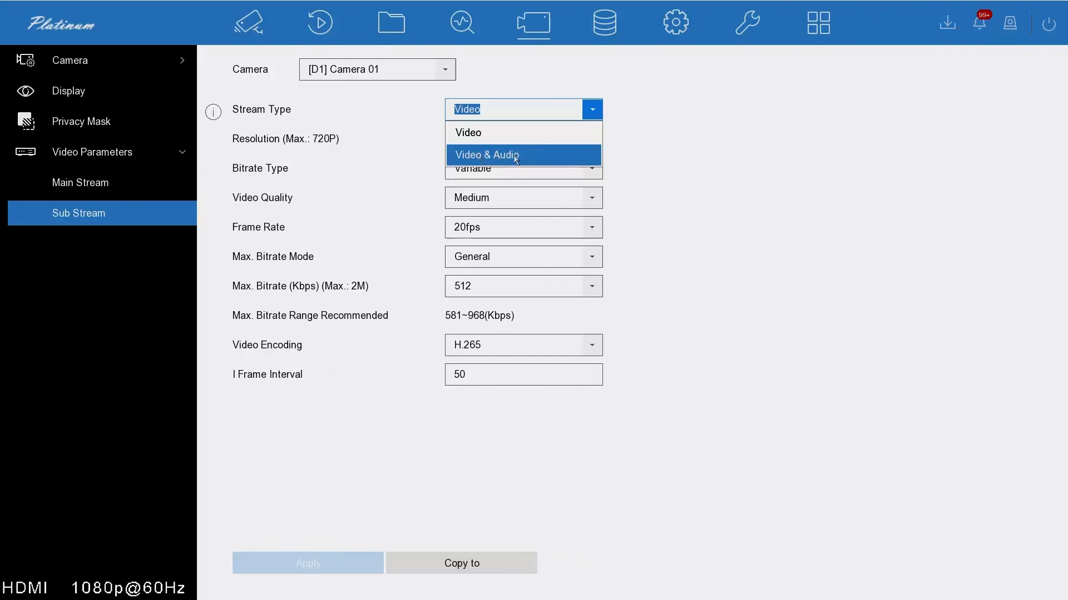
pyautogui.click(610, 146)
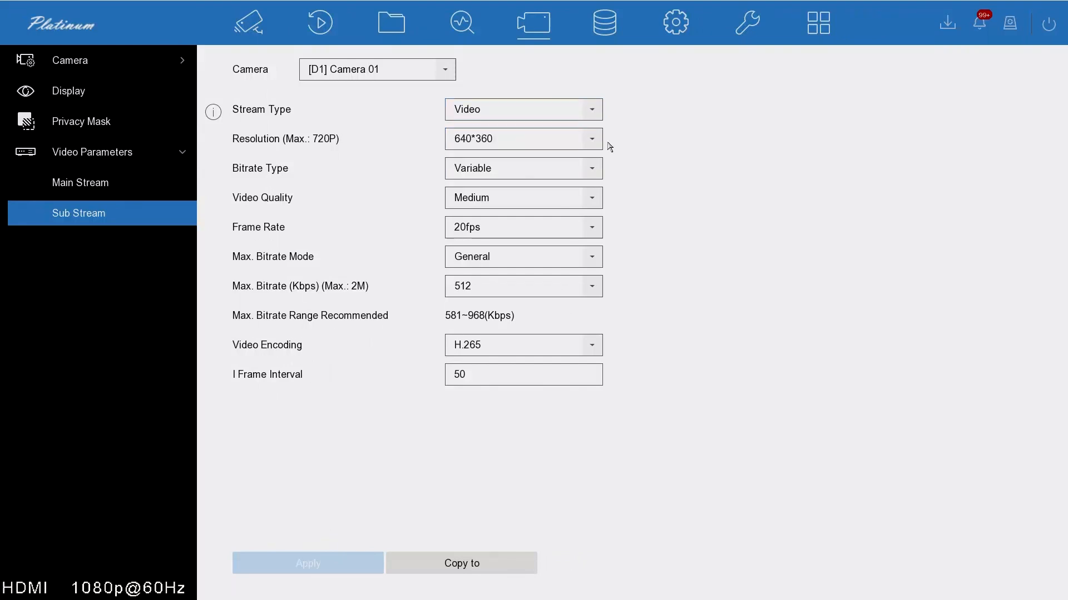
# - Return to the main stream parameters and review the maximum bitrate and video encoding options
pyautogui.click(142, 183)
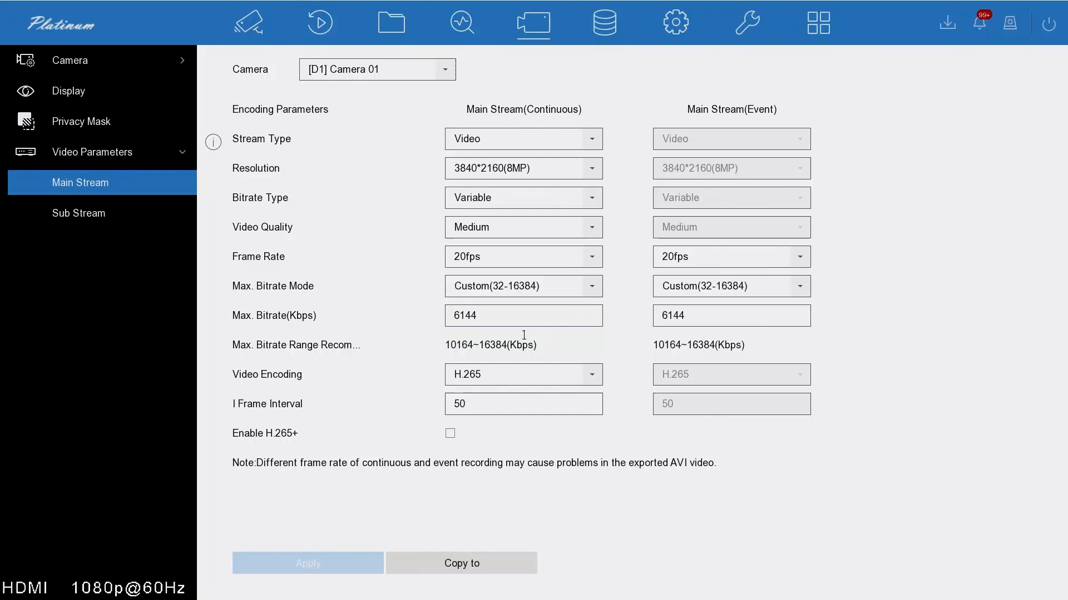
pyautogui.click(486, 311)
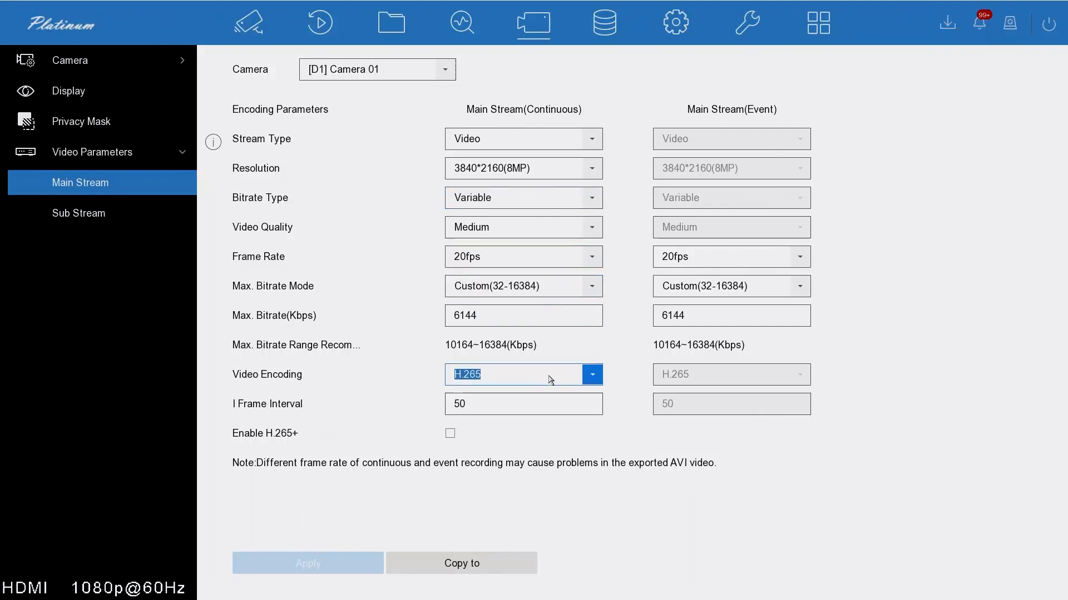
pyautogui.click(592, 375)
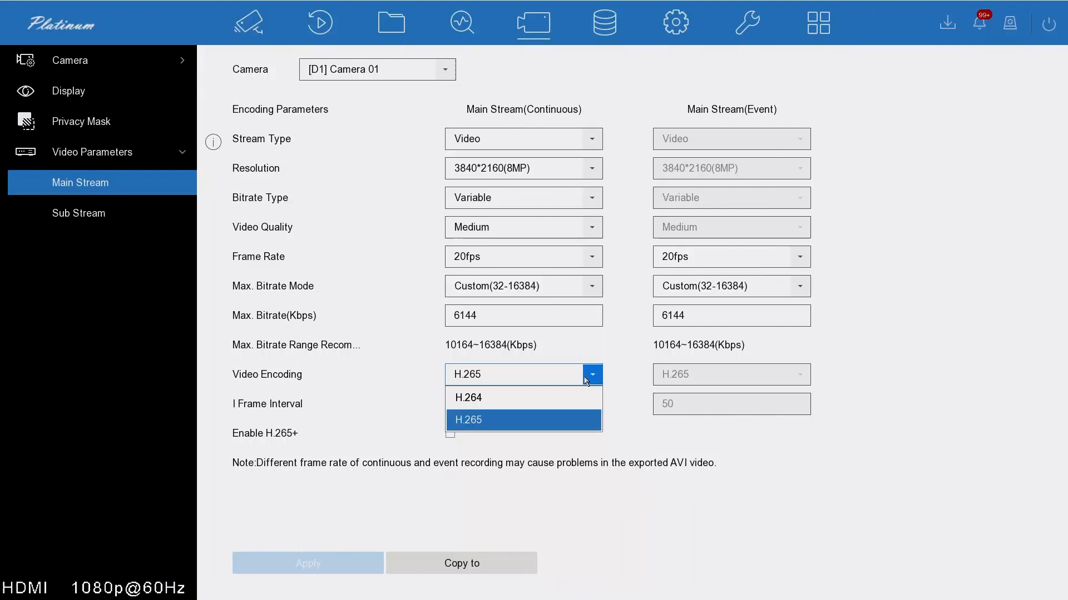
pyautogui.click(589, 380)
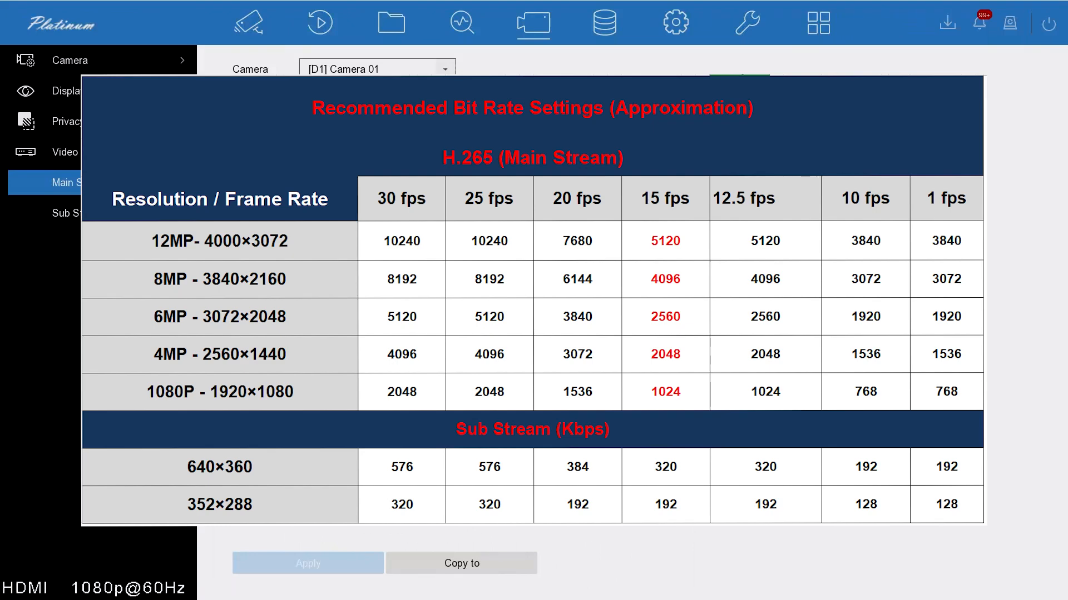
pyautogui.click(542, 262)
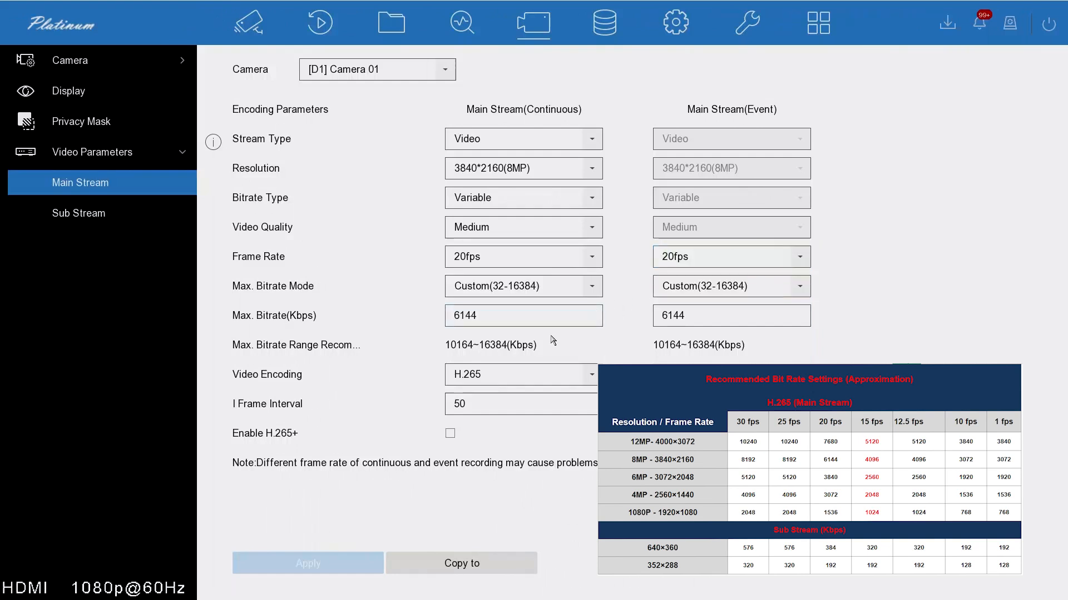
pyautogui.click(706, 318)
pyautogui.click(651, 311)
# - Set the main stream continuous frame rate to 15fps and check the continuous and event maximum bitrate fields
pyautogui.click(592, 257)
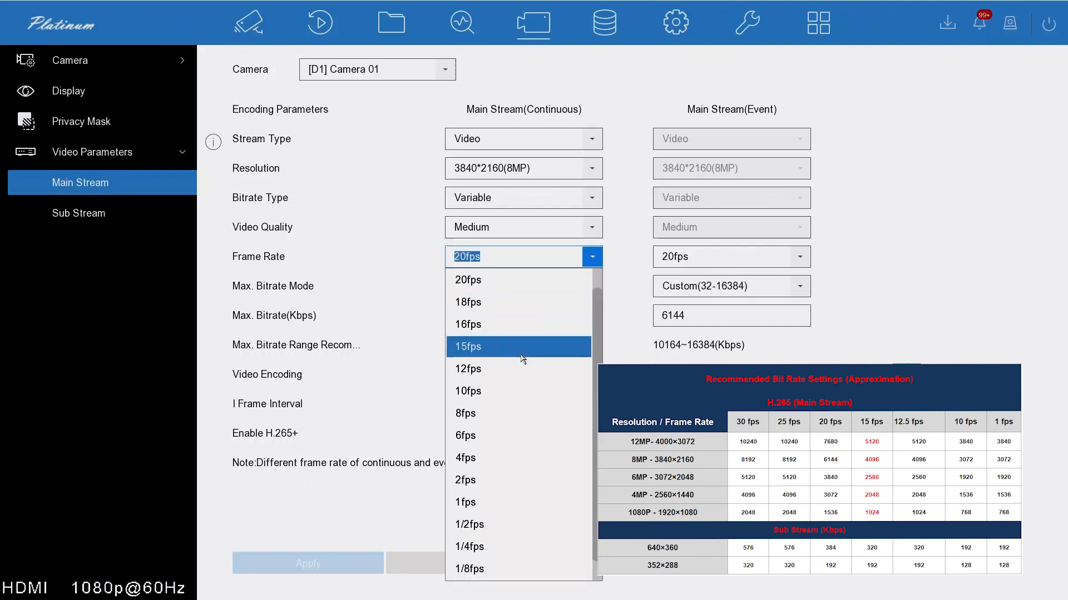
pyautogui.click(523, 356)
pyautogui.click(514, 310)
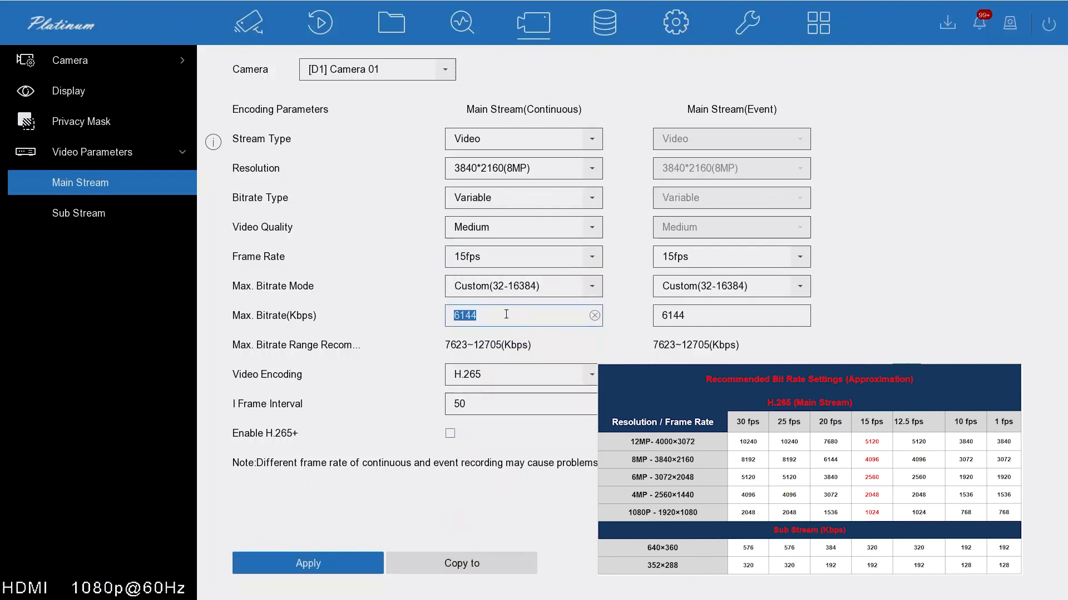
pyautogui.click(686, 313)
pyautogui.click(553, 313)
pyautogui.click(668, 317)
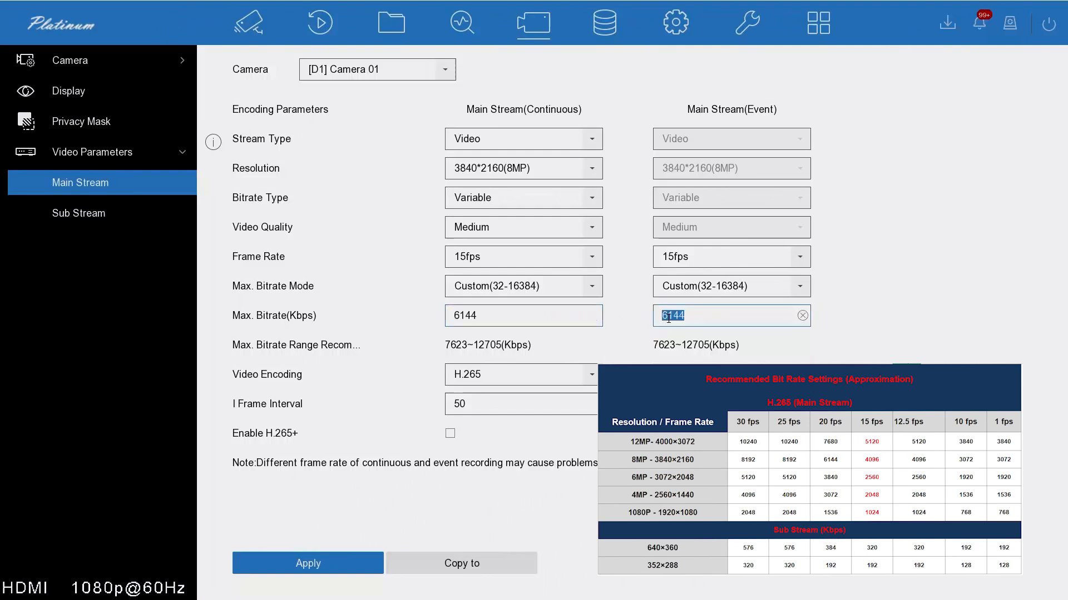
pyautogui.click(526, 314)
# - Set the main stream continuous frame rate to 20fps and check the maximum bitrate fields again
pyautogui.click(590, 257)
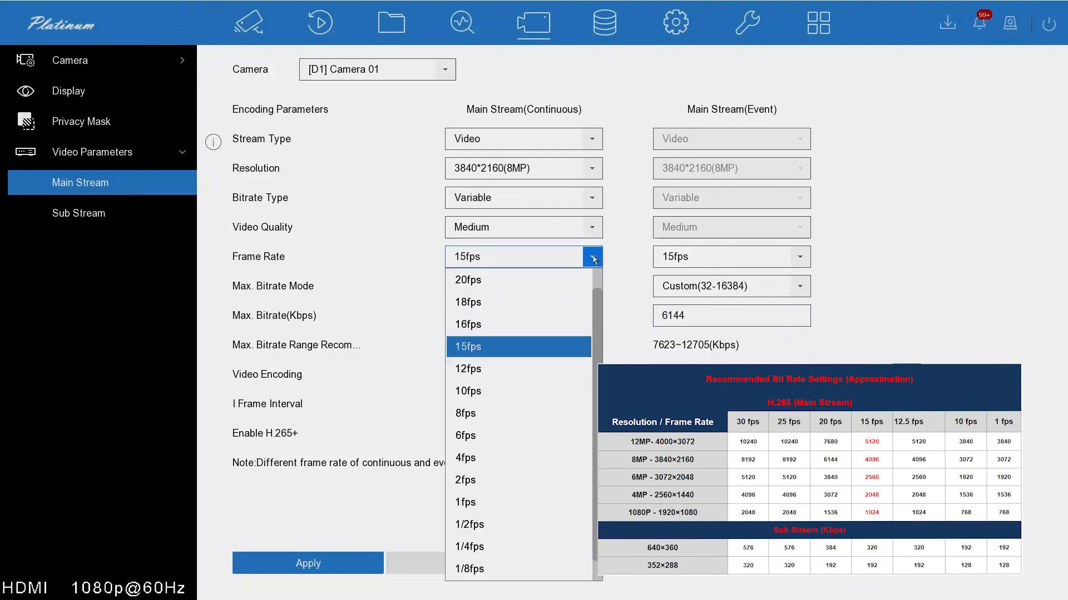
pyautogui.click(548, 281)
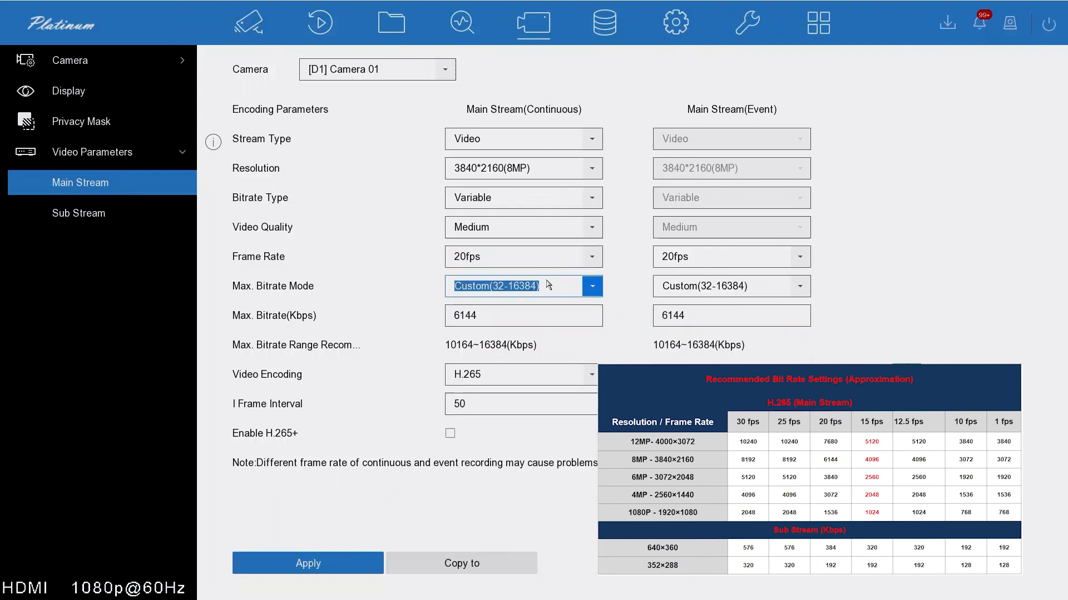
pyautogui.click(673, 312)
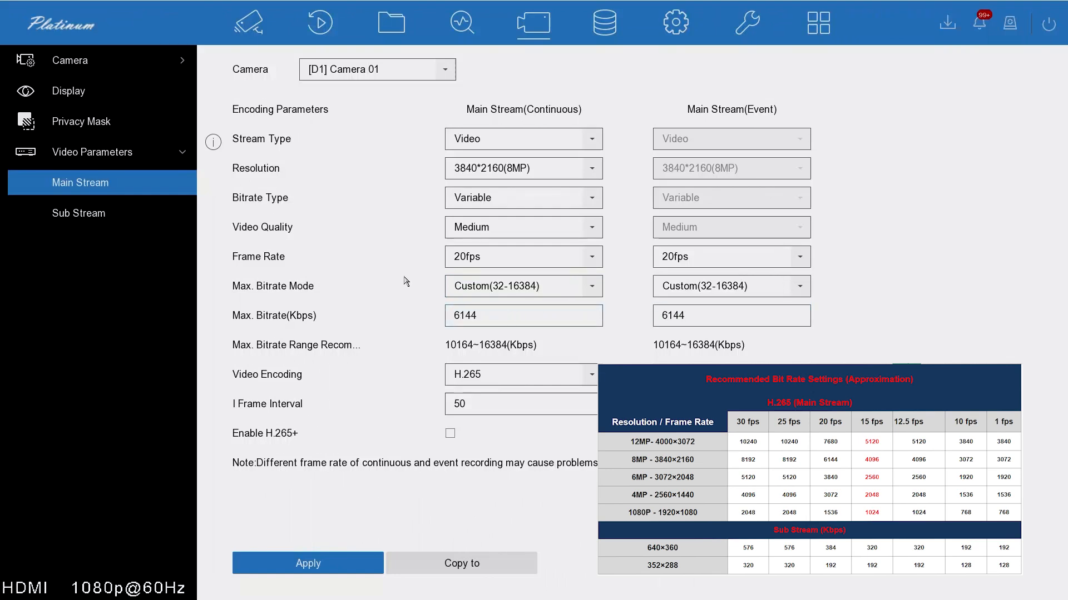
# - Open the sub stream parameters of [D1] Camera 01 and view the available resolution options
pyautogui.click(124, 214)
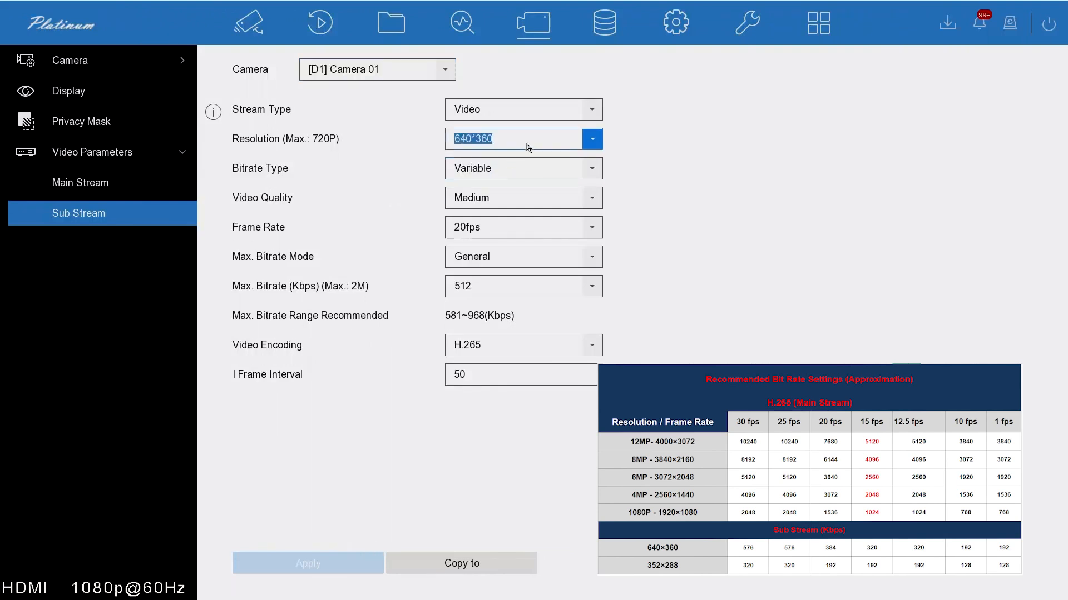
pyautogui.click(588, 142)
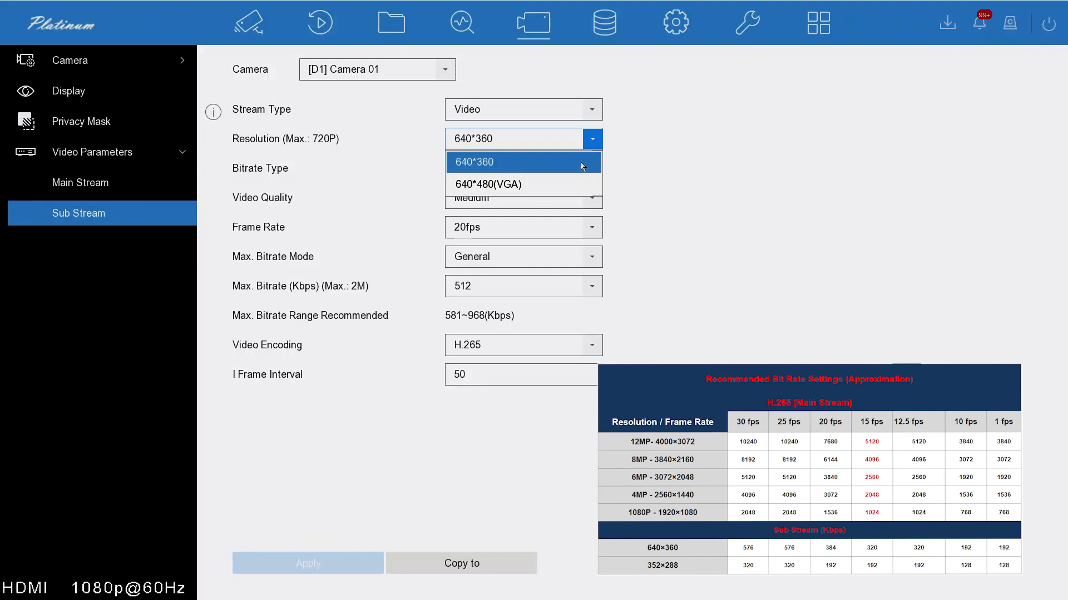
pyautogui.click(600, 144)
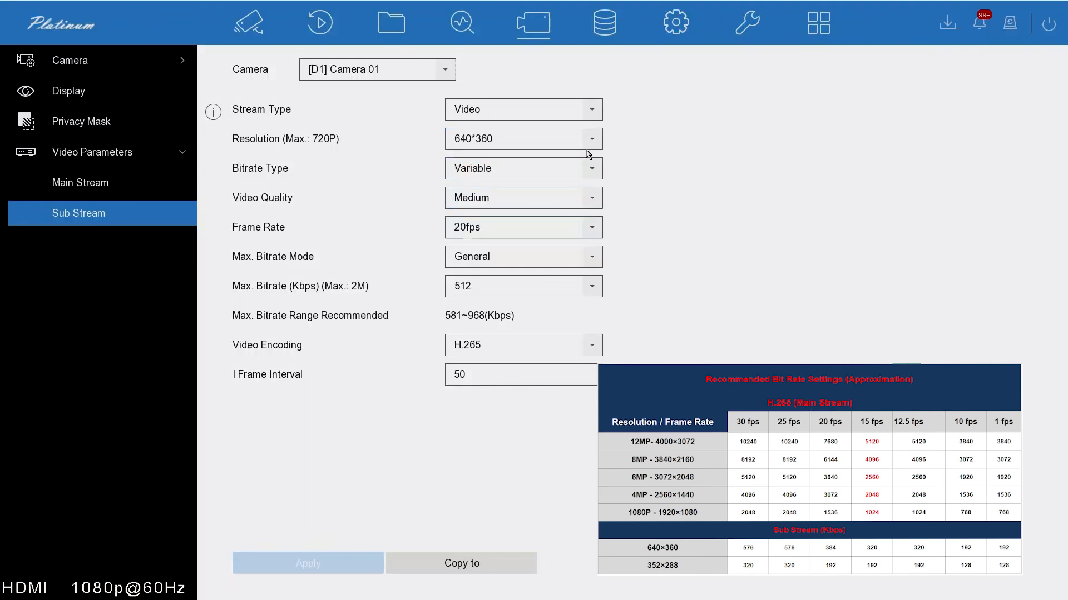
# - Review the sub stream's maximum bitrate options, keeping 512 Kbps selected, and check the camera selection
pyautogui.click(589, 287)
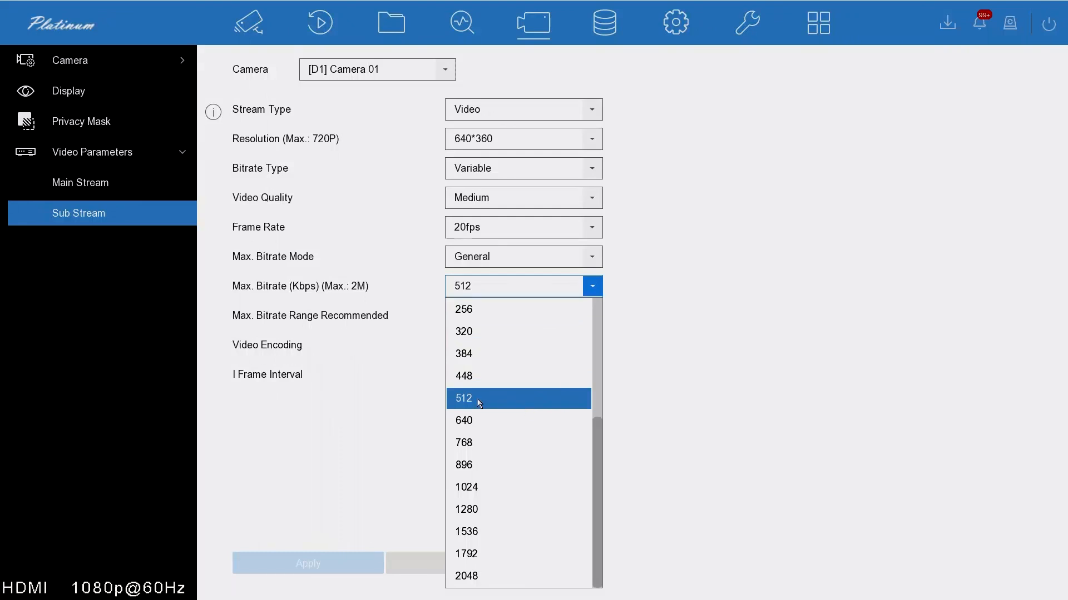
pyautogui.click(506, 404)
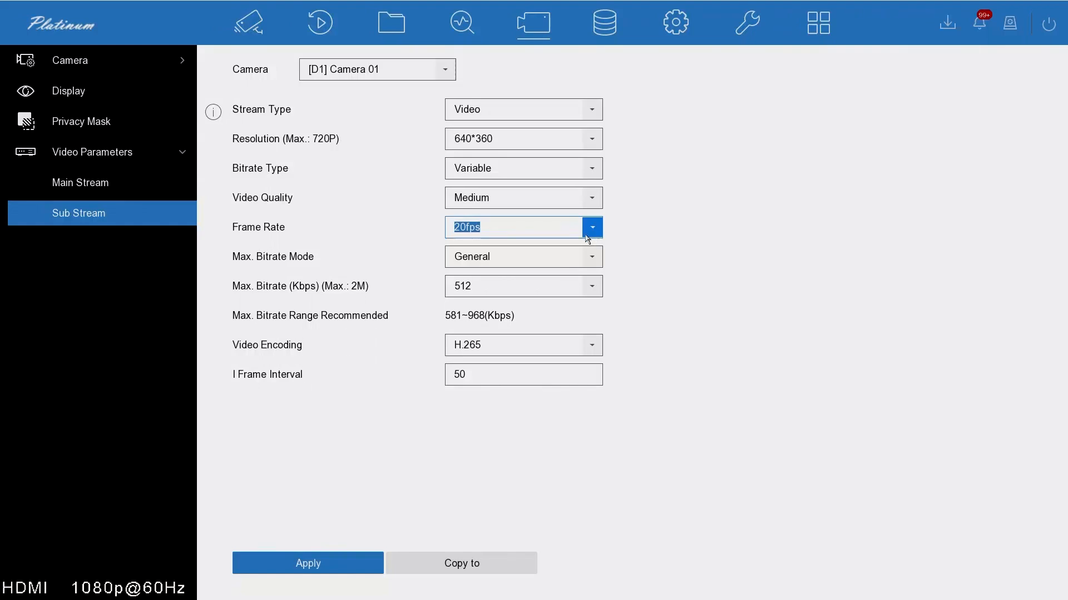
pyautogui.click(590, 289)
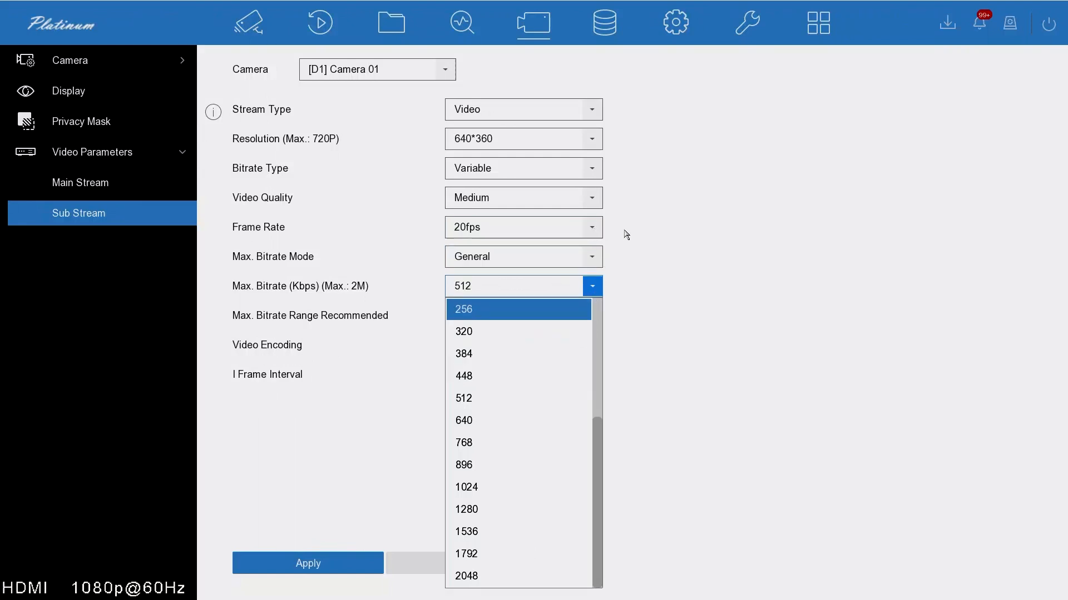
pyautogui.click(705, 239)
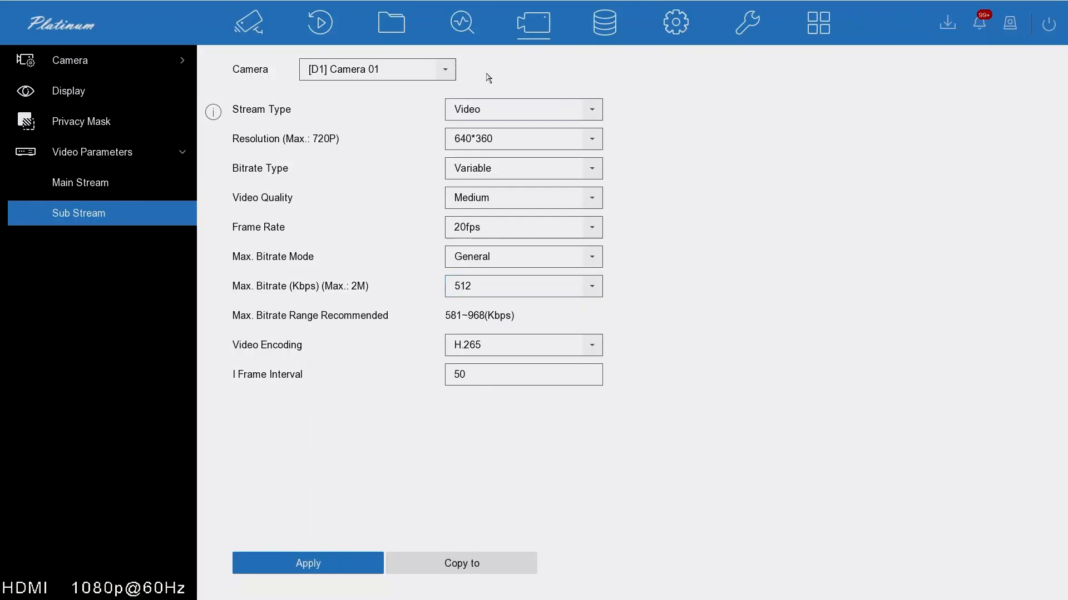
pyautogui.click(445, 71)
pyautogui.click(512, 78)
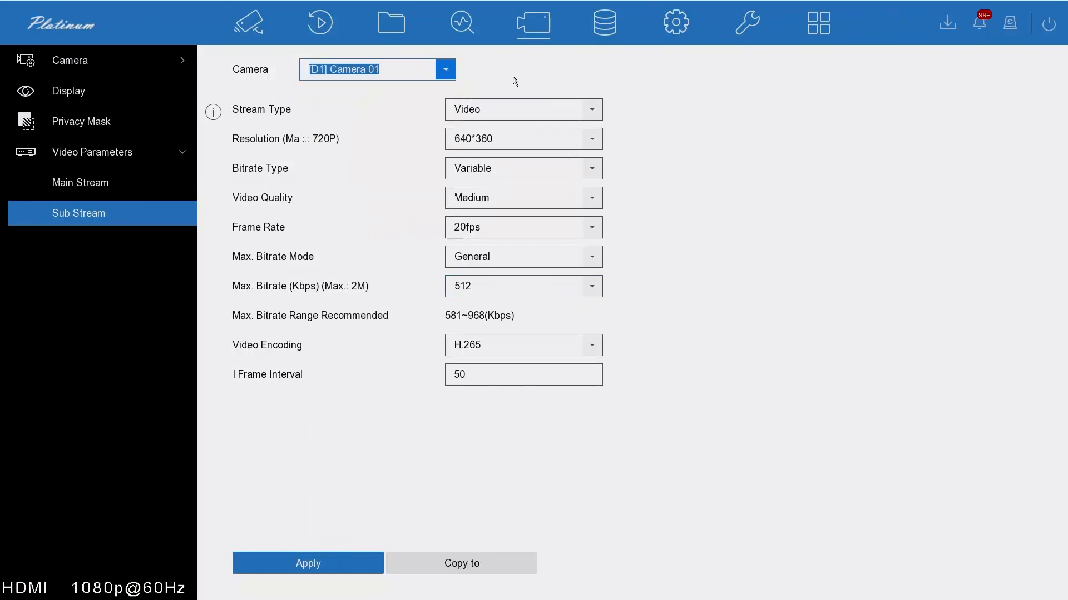
# - Open the main stream parameters of camera [D6] Panoyoti and check its resolution setting
pyautogui.click(118, 187)
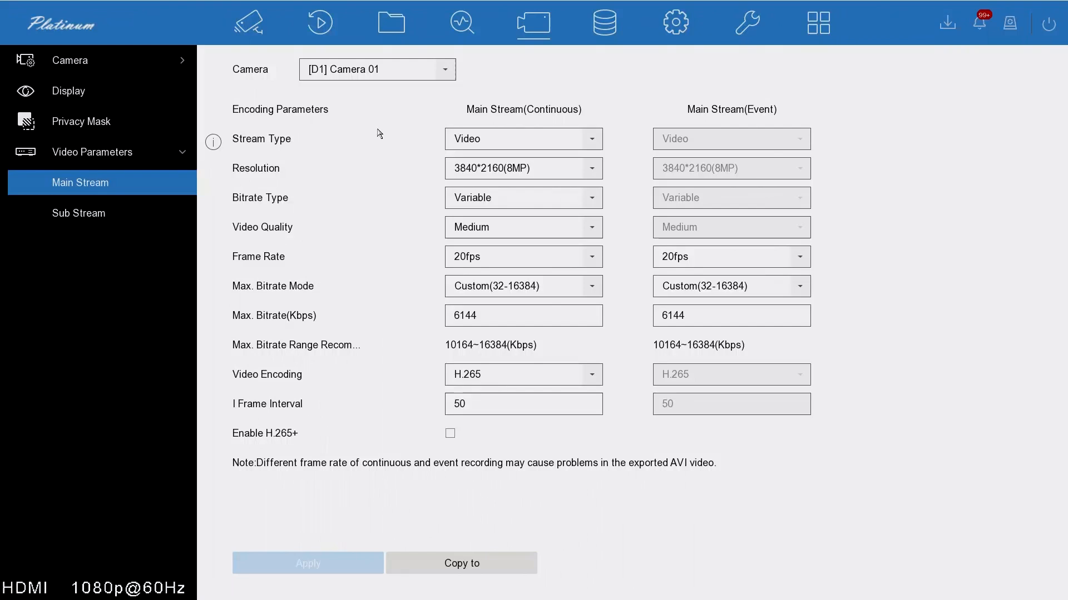
pyautogui.click(390, 69)
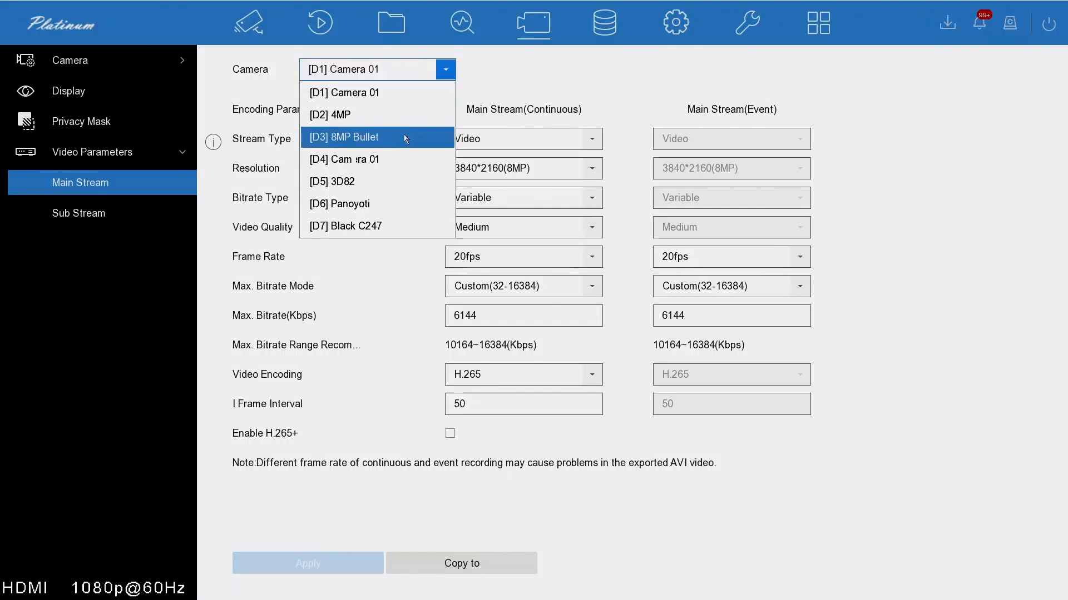
pyautogui.click(379, 198)
pyautogui.click(593, 169)
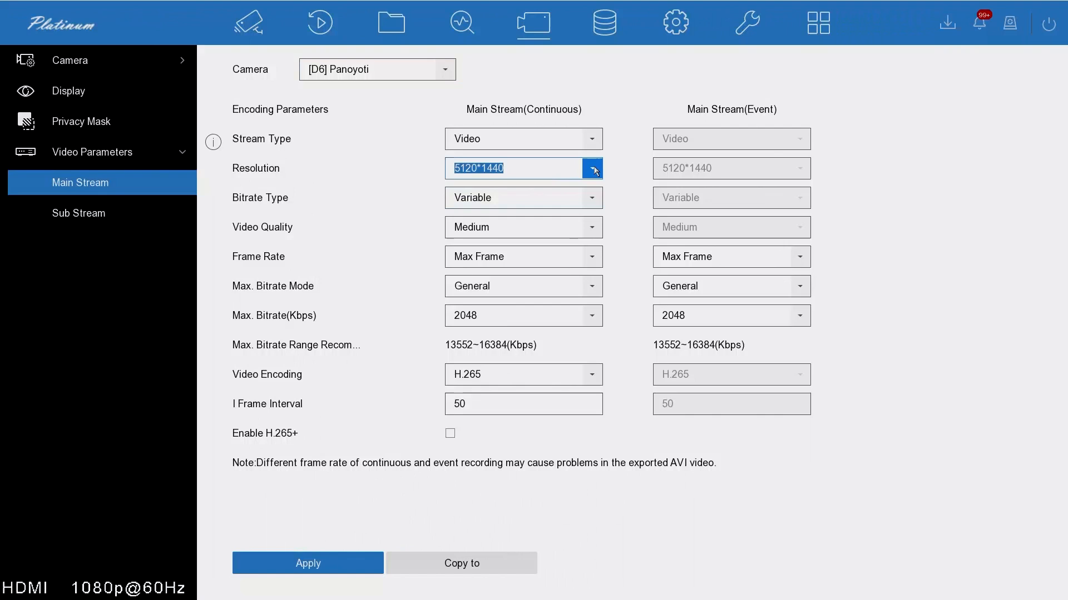
# - Set the maximum bitrate of D6's continuous main stream to 6144 Kbps and apply the change
pyautogui.click(592, 316)
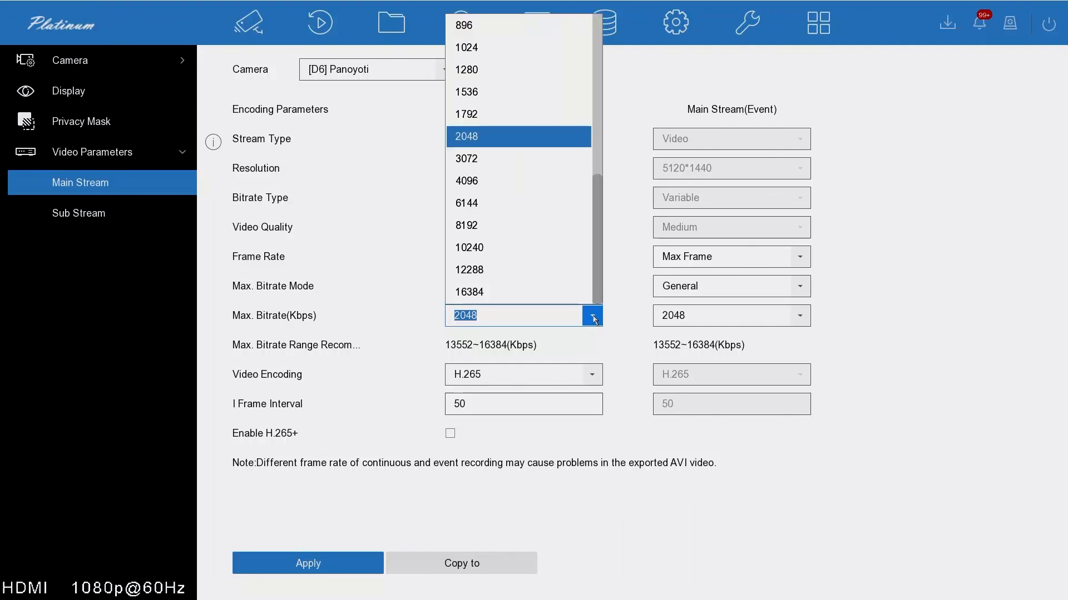
pyautogui.click(594, 318)
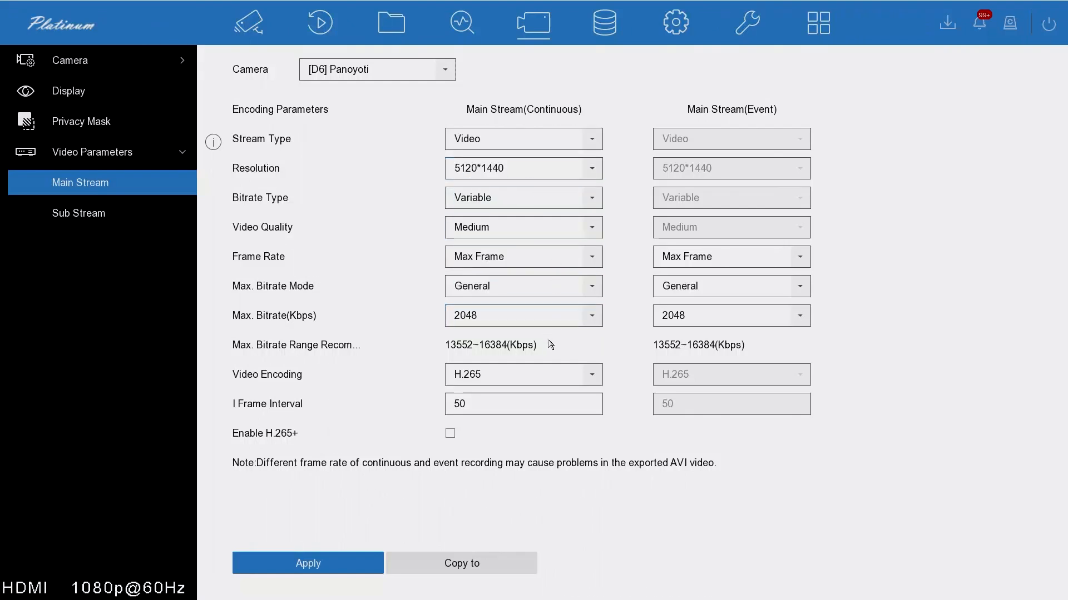
pyautogui.click(601, 323)
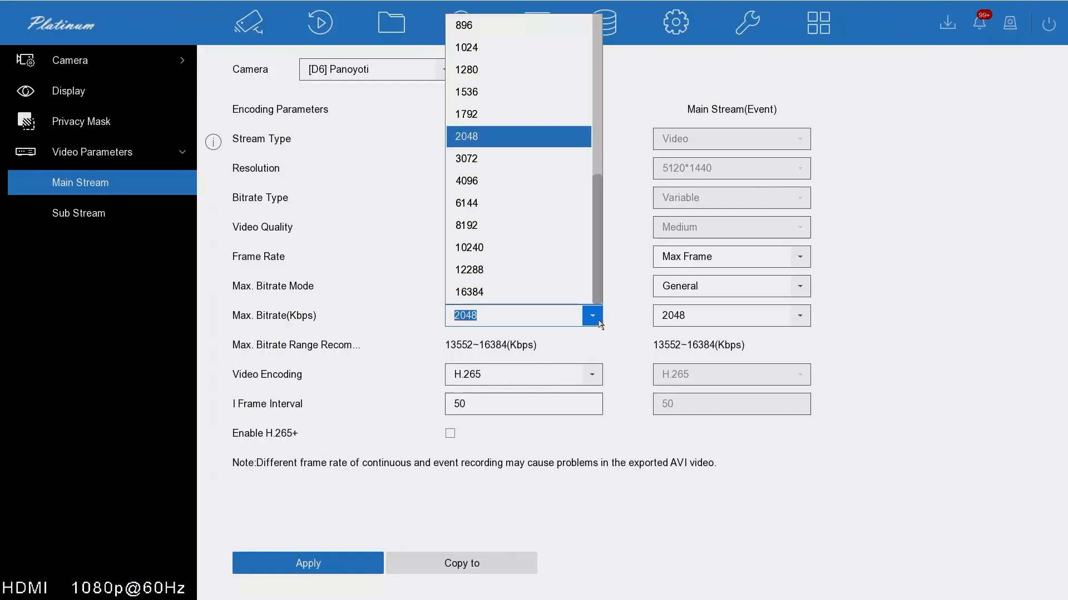
pyautogui.click(551, 205)
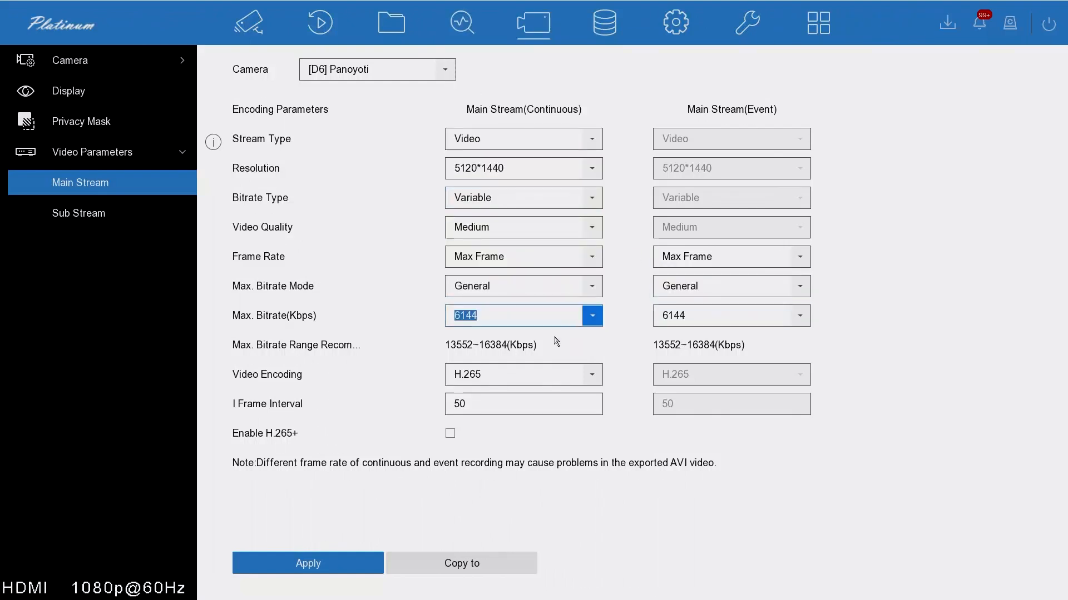
pyautogui.click(318, 563)
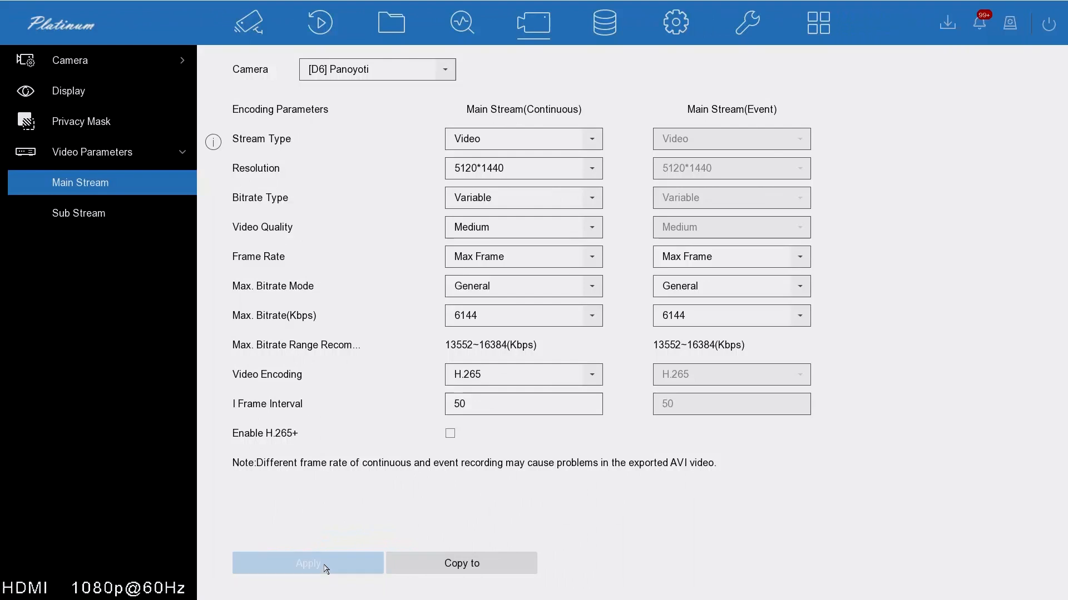
pyautogui.click(455, 321)
# - Open the display settings and switch them to camera [D6] Panoyoti
pyautogui.click(93, 102)
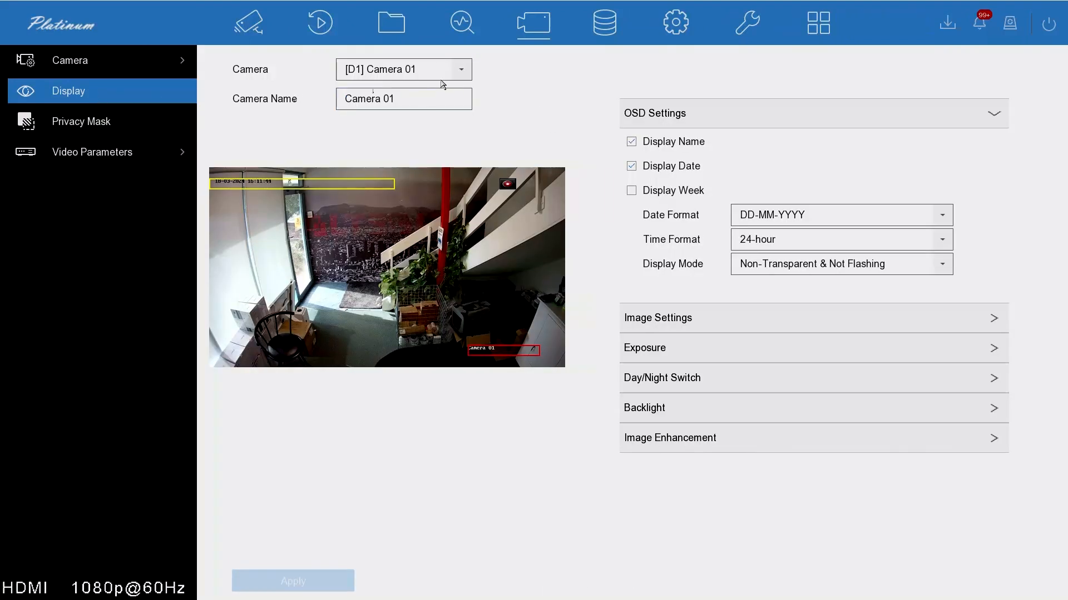
pyautogui.click(461, 76)
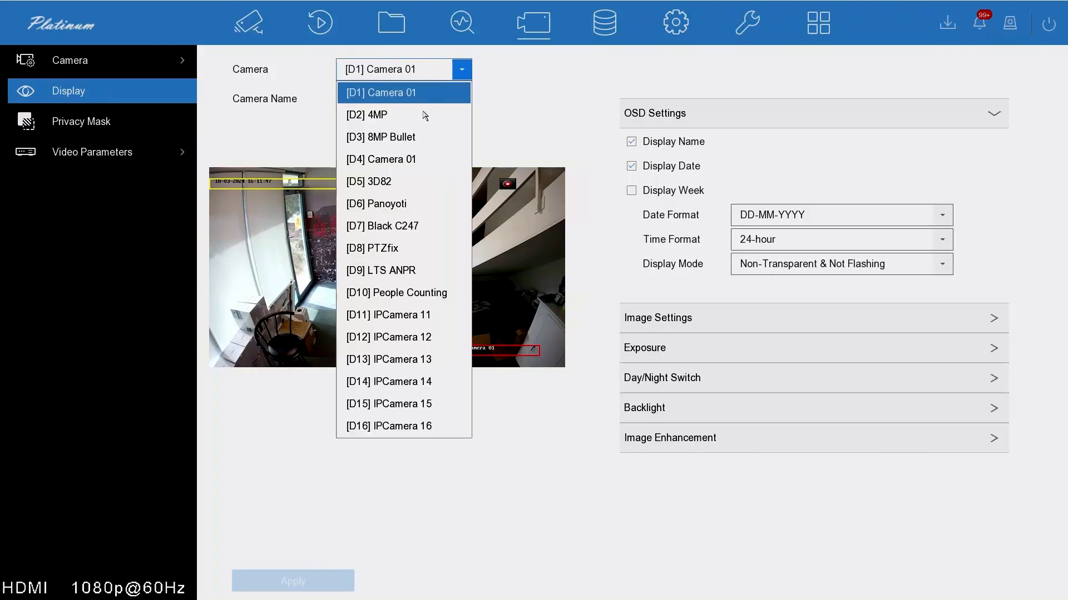
pyautogui.click(392, 204)
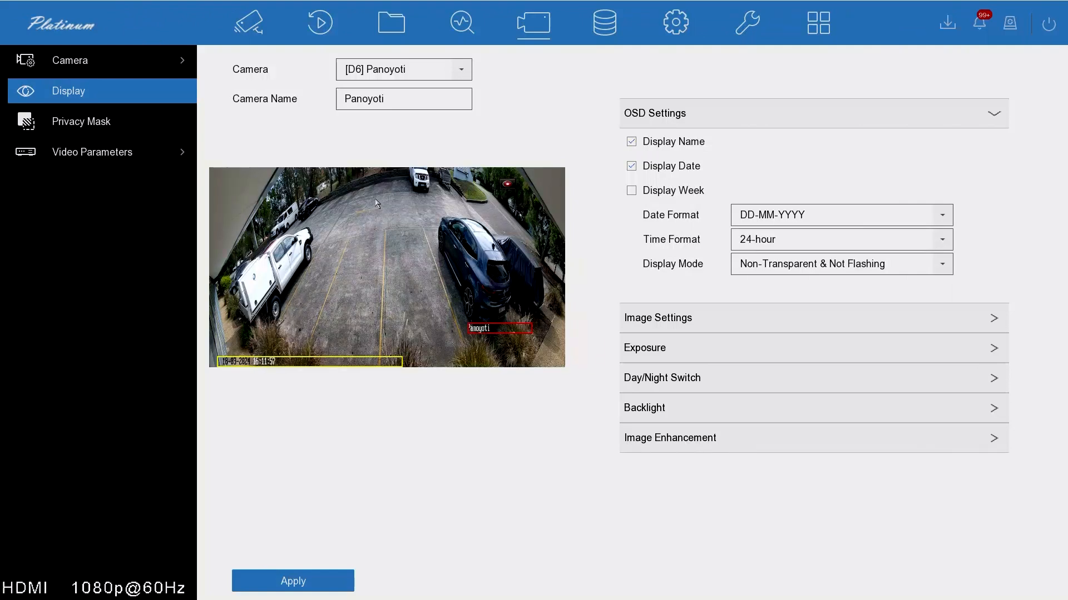
# - Open the camera name of [D6] Panoyoti for editing, select its text, and apply the display settings
pyautogui.click(371, 104)
pyautogui.click(356, 100)
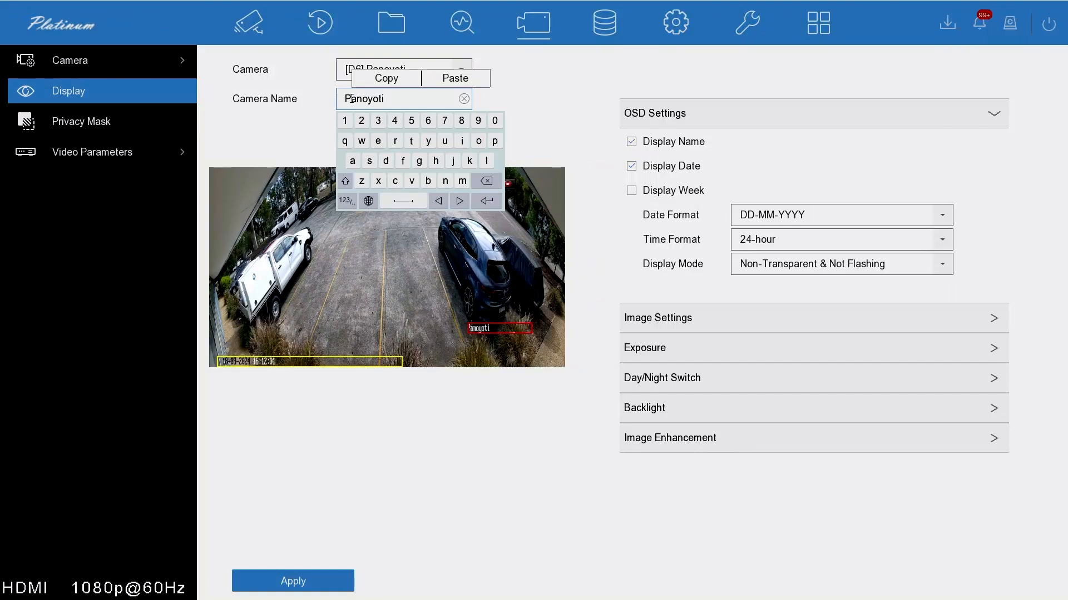
pyautogui.moveTo(351, 98); pyautogui.dragTo(405, 98)
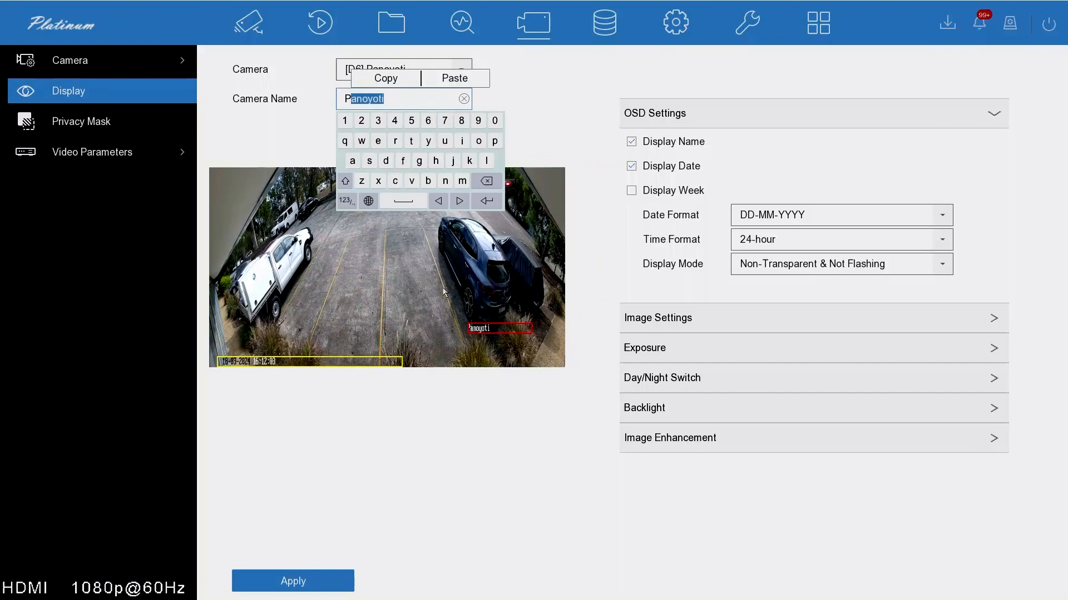
pyautogui.click(460, 253)
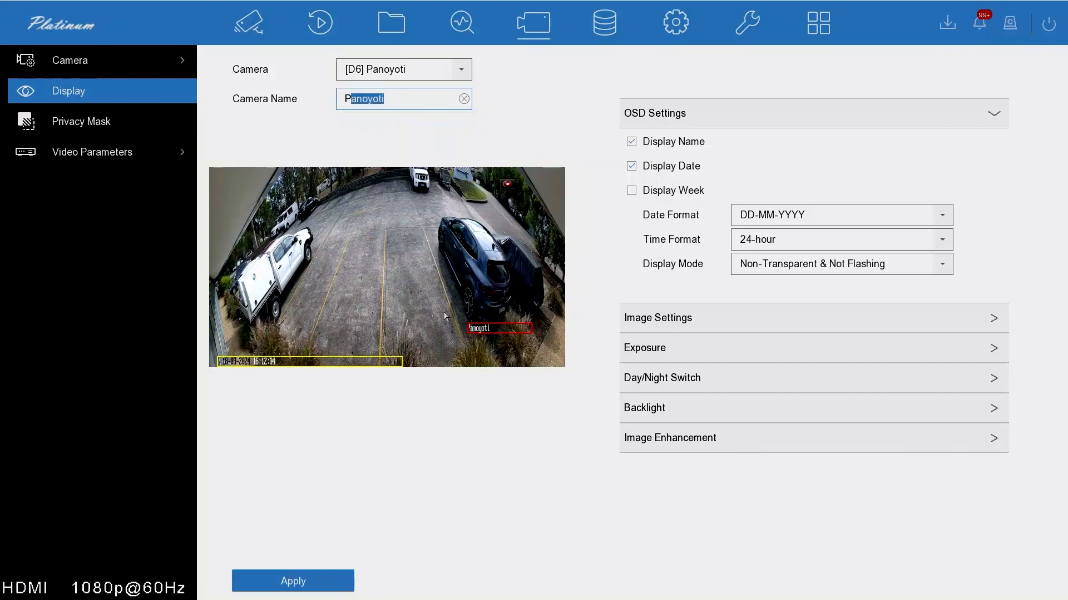
pyautogui.click(309, 571)
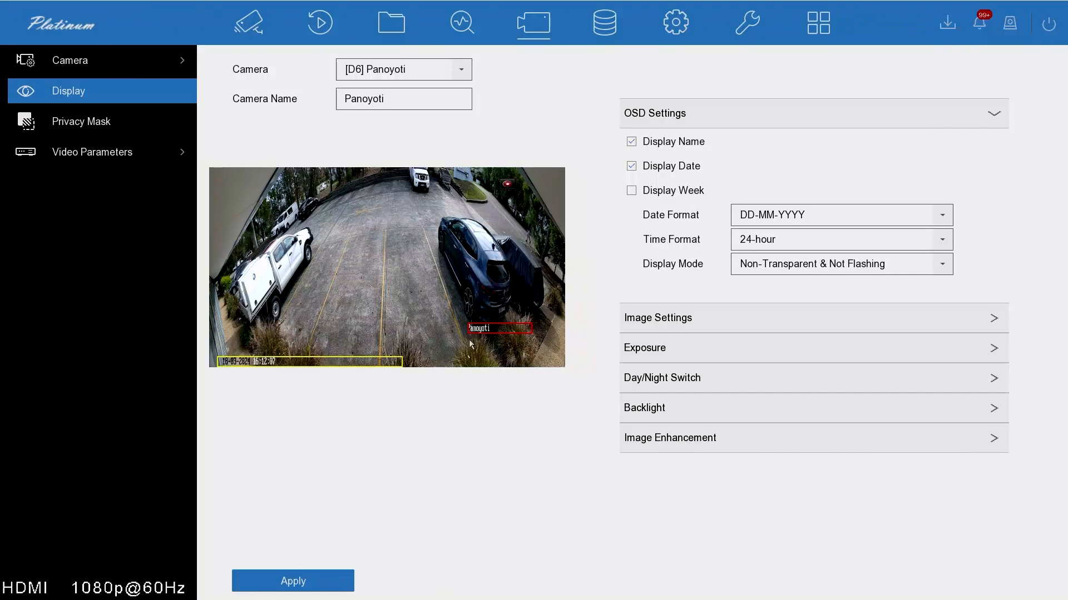
# - Shift the camera name overlay slightly within the preview image and check the OSD date format
pyautogui.moveTo(477, 328)
pyautogui.mouseDown()
pyautogui.moveTo(465, 362)
pyautogui.moveTo(487, 338)
pyautogui.moveTo(469, 328)
pyautogui.mouseUp()
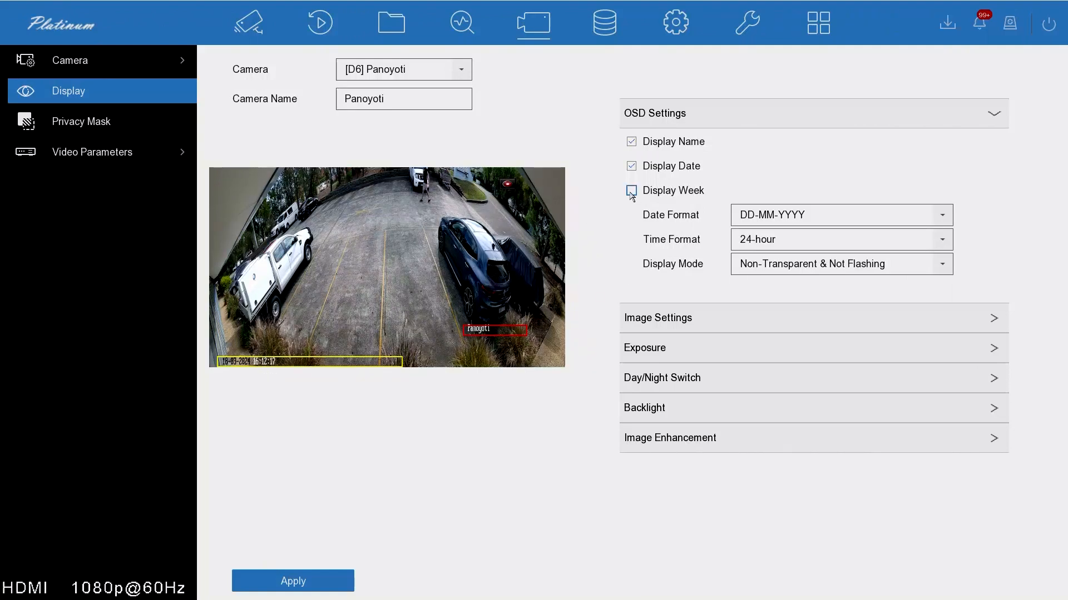
pyautogui.click(777, 217)
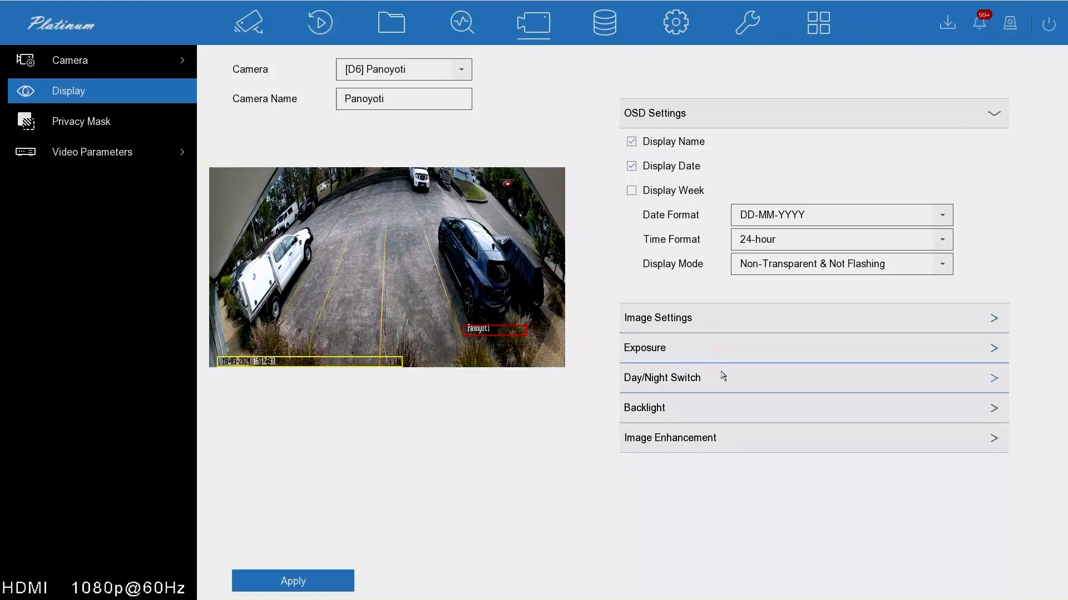
# - Try to set the backlight's Wide Dynamic Range to Auto and recheck its options
pyautogui.click(724, 416)
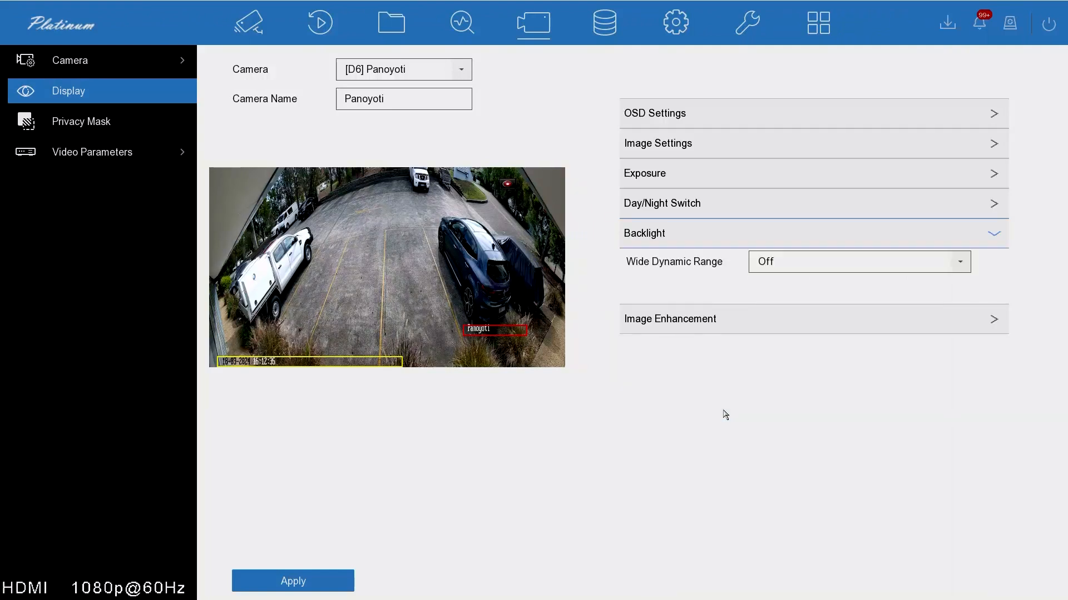
pyautogui.click(790, 271)
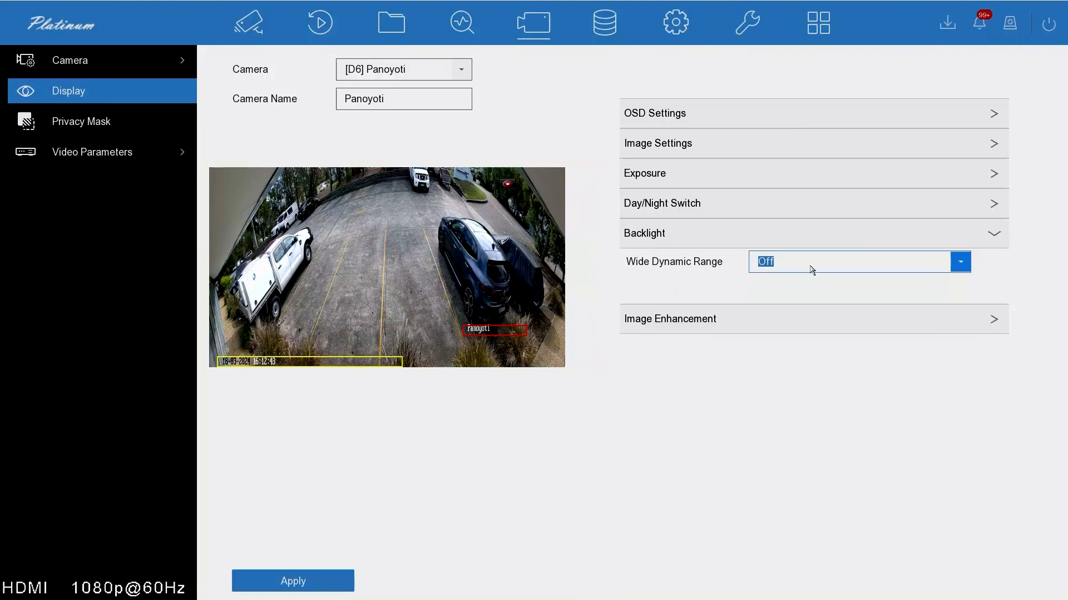
pyautogui.click(812, 270)
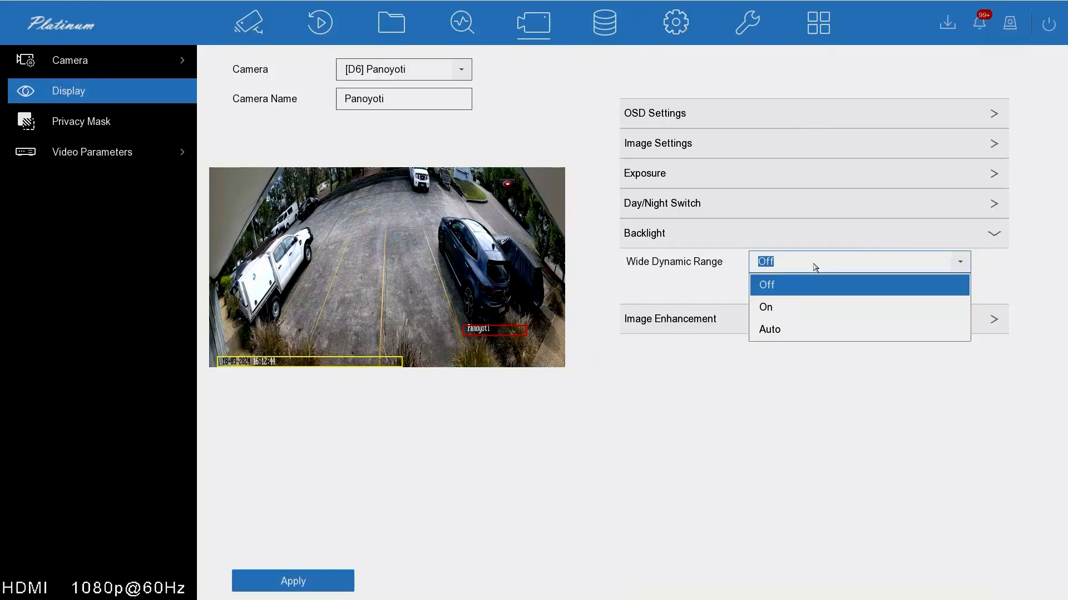
pyautogui.click(791, 332)
pyautogui.click(643, 385)
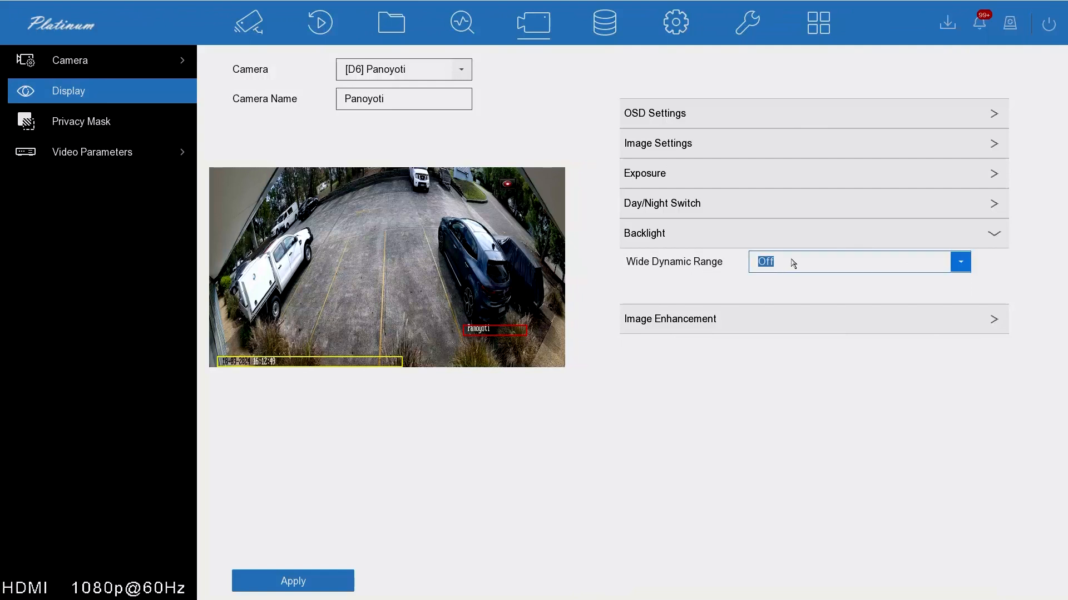
pyautogui.click(826, 263)
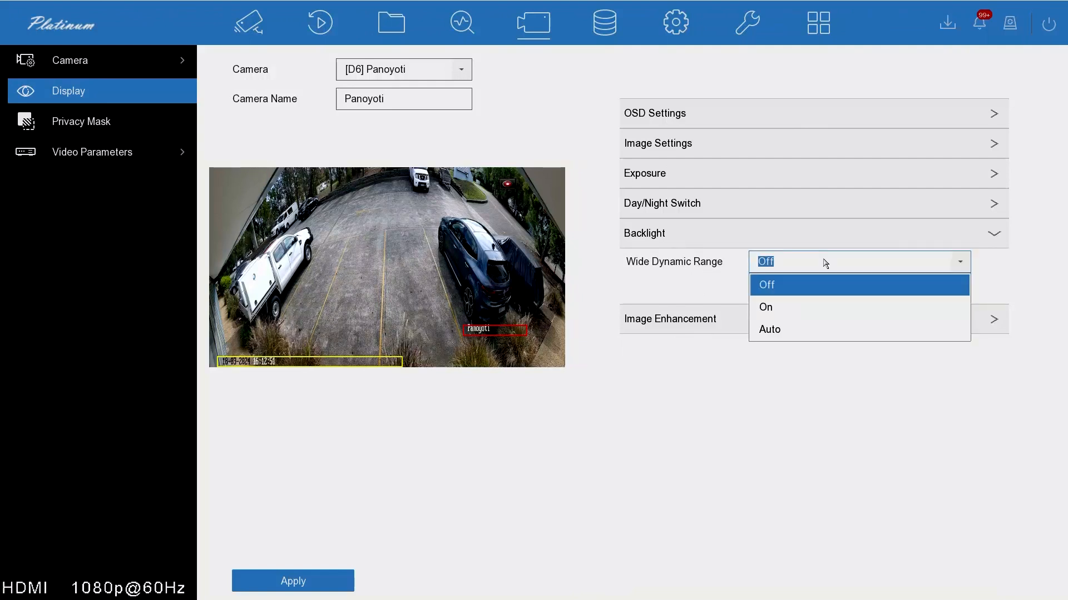
pyautogui.click(826, 262)
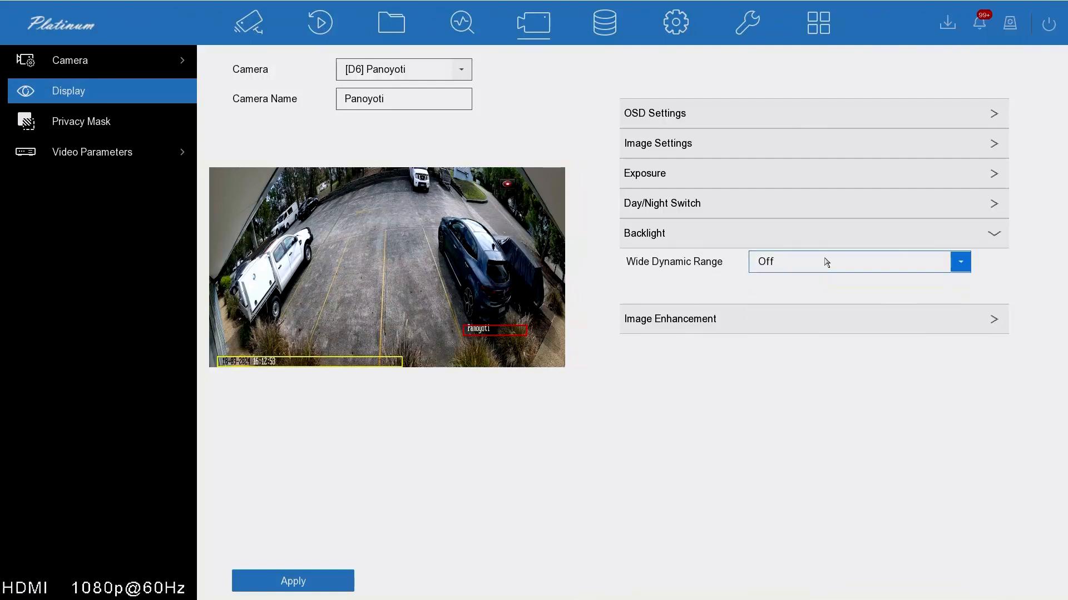
# - Check the image settings and OSD settings of camera D6
pyautogui.click(800, 137)
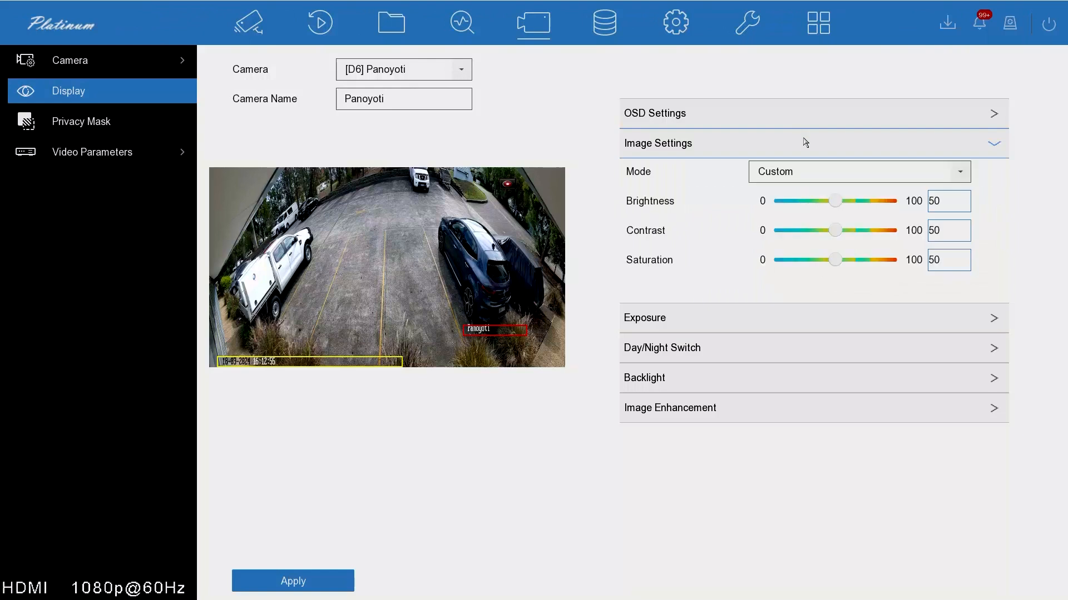
pyautogui.click(803, 142)
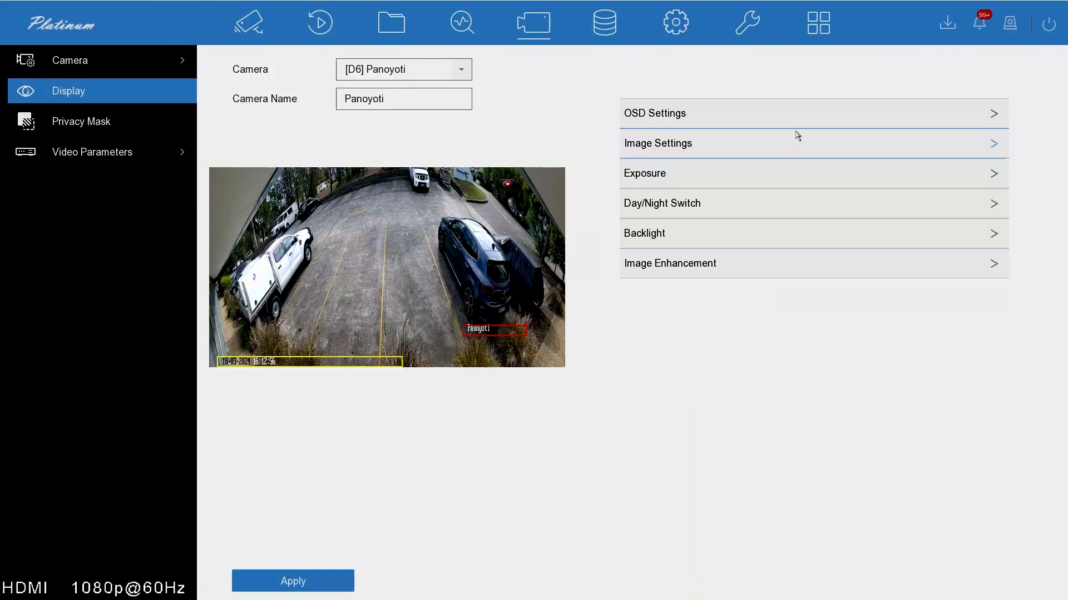
pyautogui.click(748, 111)
pyautogui.click(745, 126)
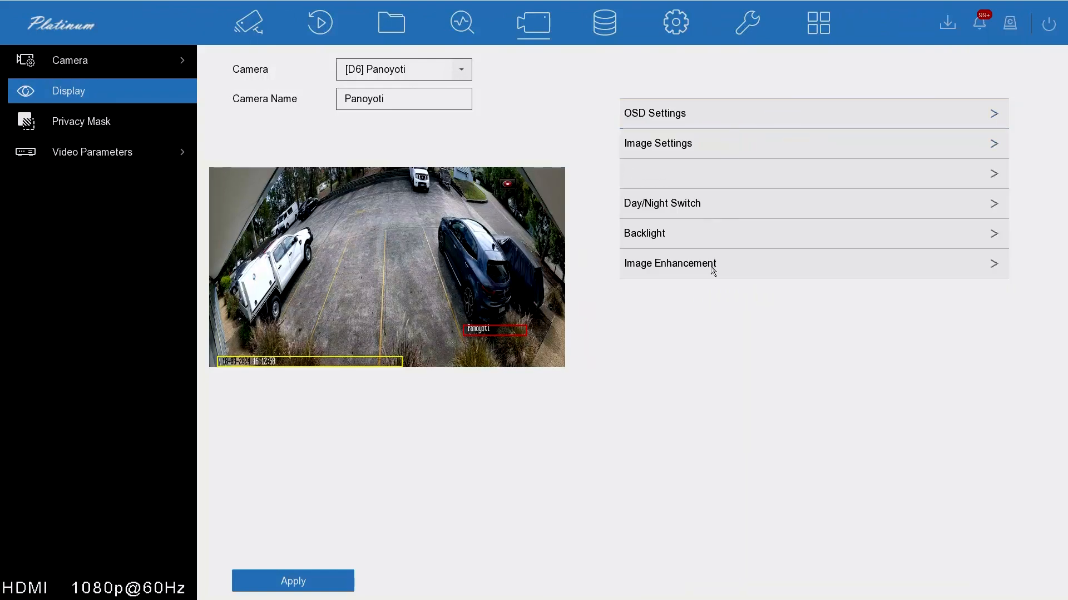
# - Try again to switch Wide Dynamic Range to Auto in the backlight settings
pyautogui.click(736, 238)
pyautogui.click(766, 261)
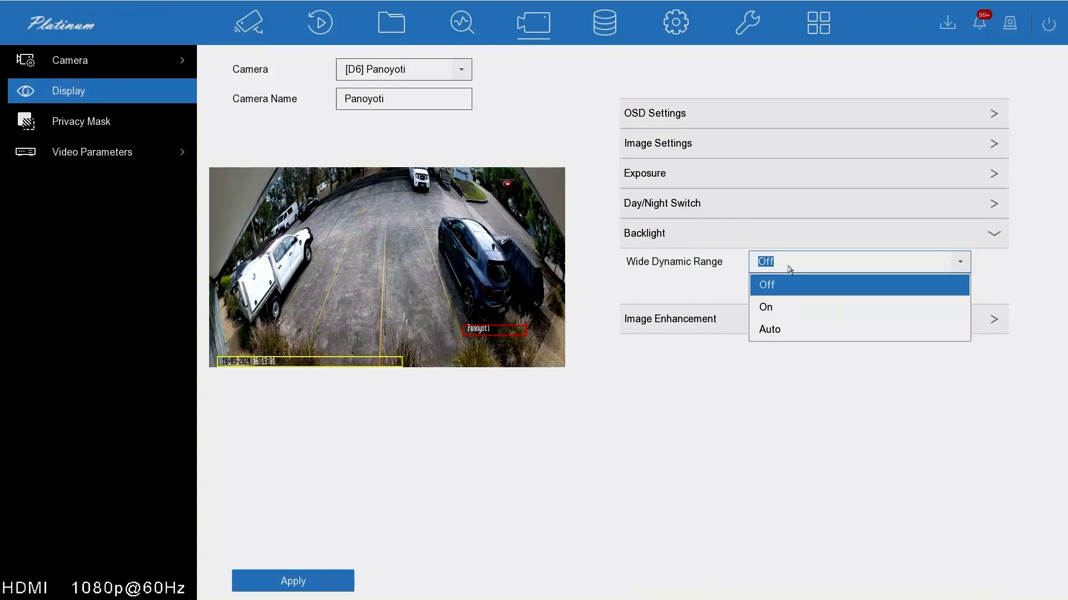
pyautogui.click(782, 328)
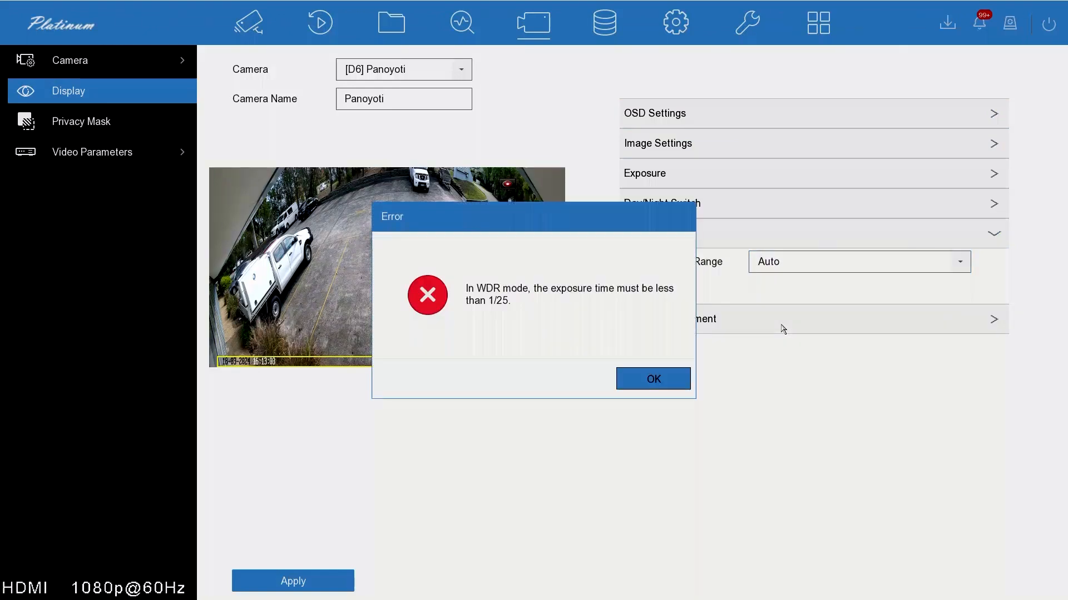
pyautogui.click(654, 379)
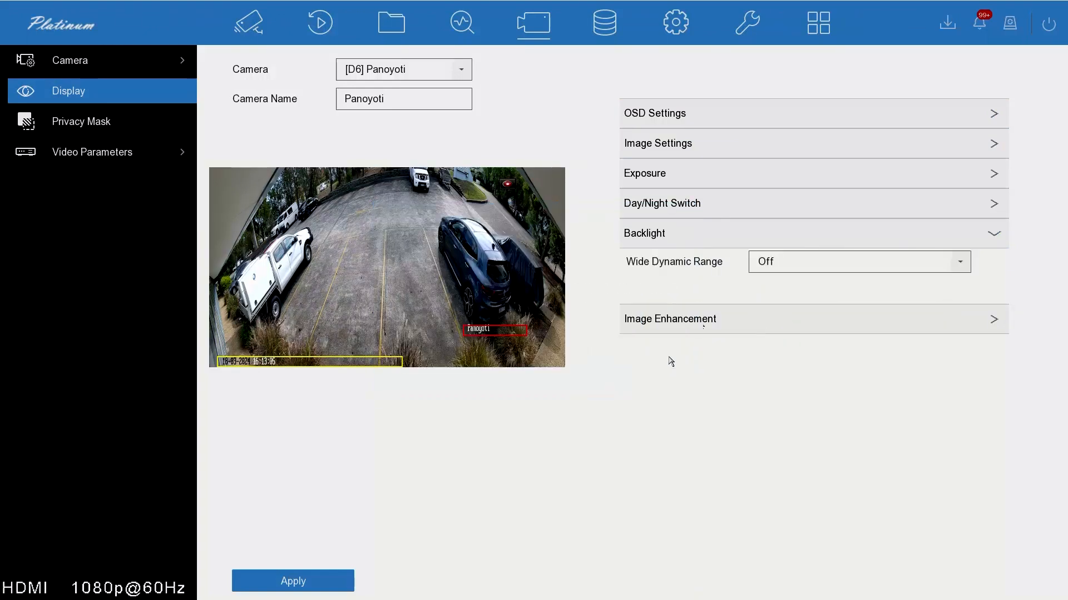
# - Review the available exposure times for camera D6 in the exposure settings
pyautogui.click(687, 182)
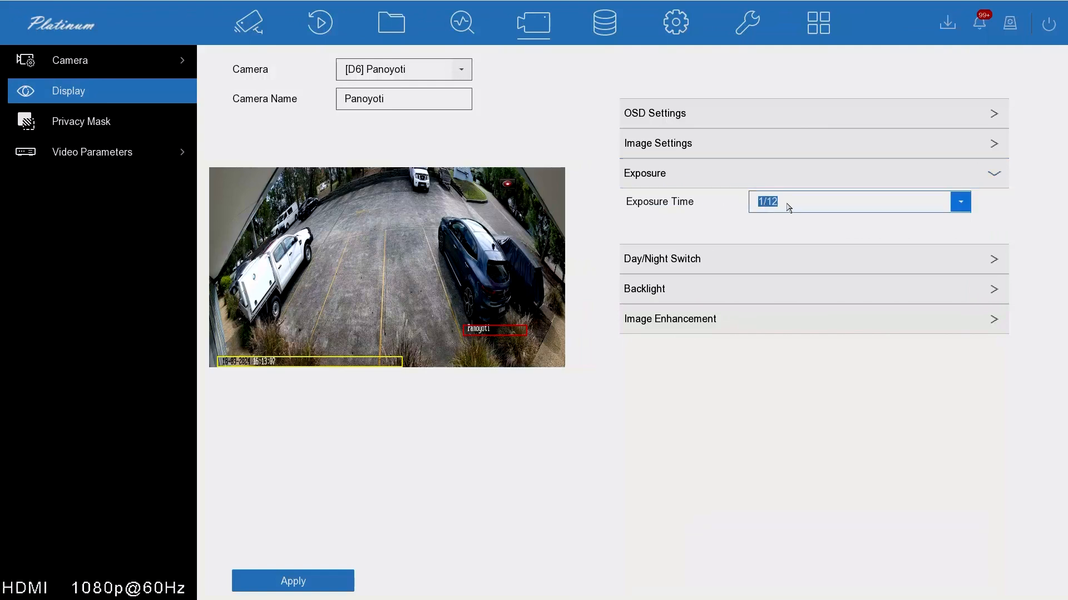
pyautogui.click(962, 201)
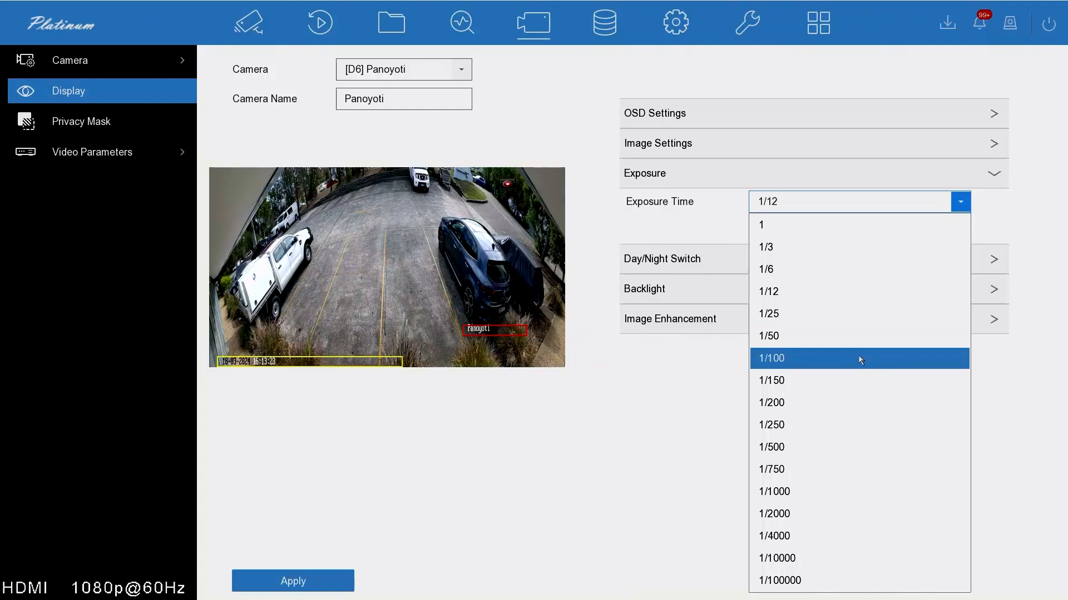
pyautogui.click(618, 371)
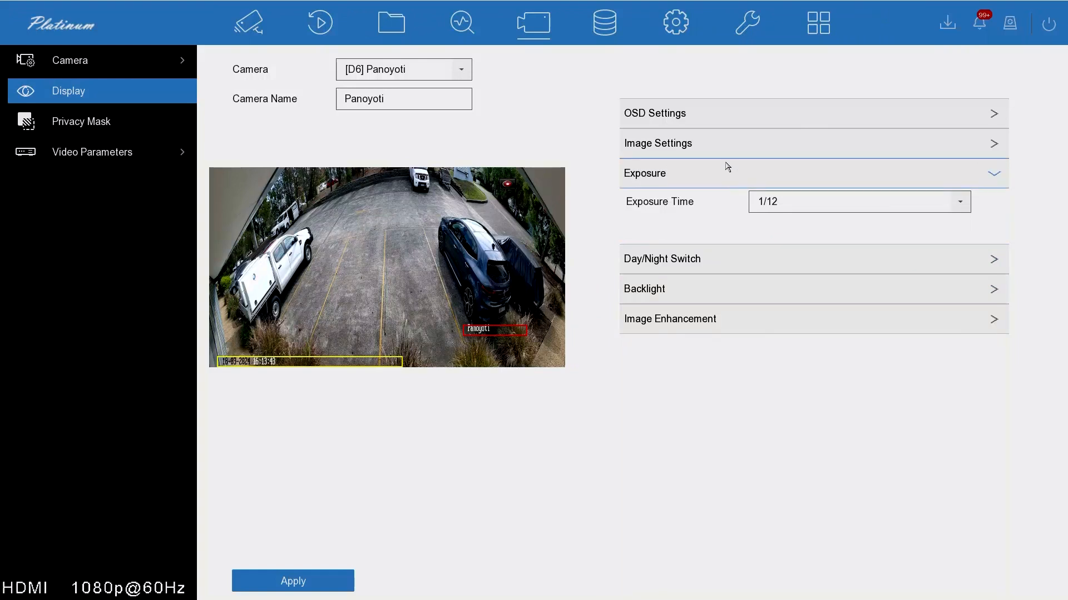
# - Collapse the exposure settings and examine the Day/Night Switch mode, sensitivity and switch time
pyautogui.click(732, 174)
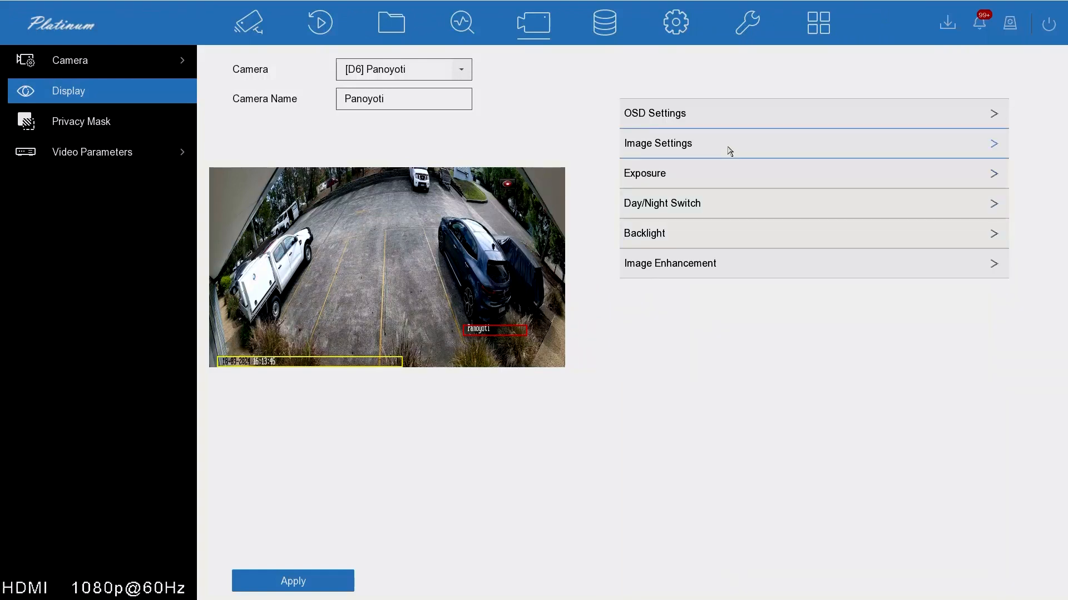
pyautogui.click(729, 150)
pyautogui.click(729, 149)
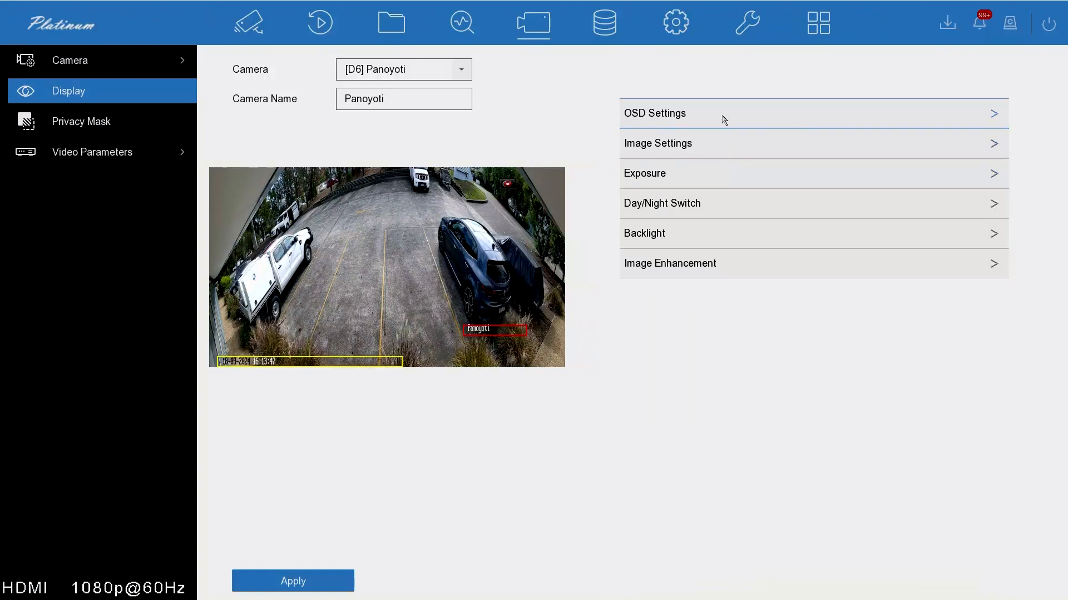
pyautogui.click(704, 207)
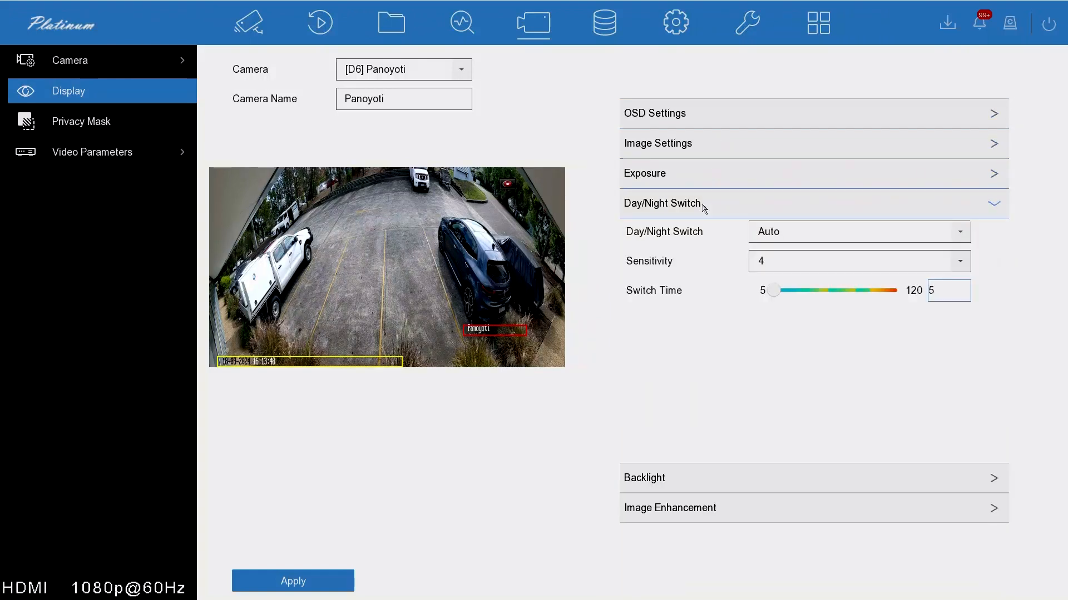
pyautogui.click(773, 210)
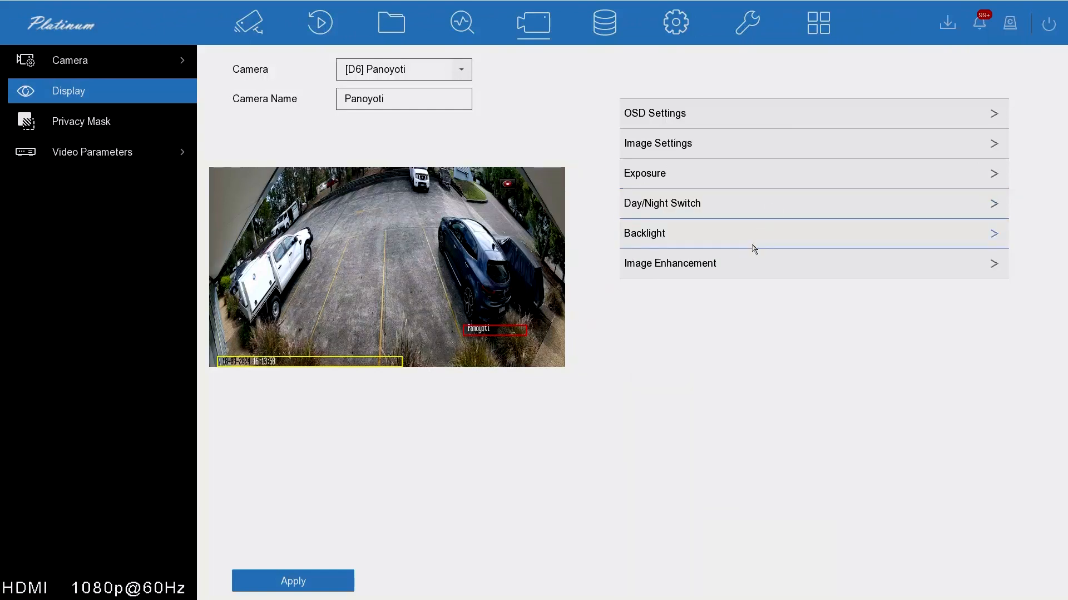
# - Examine the digital noise reduction mode and DNR level in the image enhancement settings
pyautogui.click(756, 243)
pyautogui.click(756, 243)
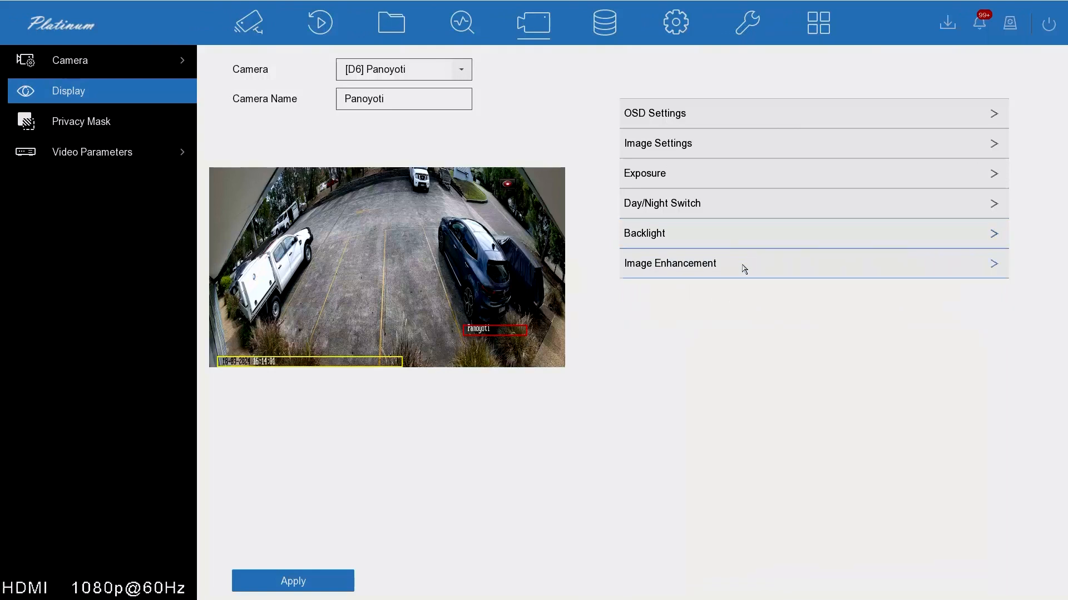
pyautogui.click(743, 267)
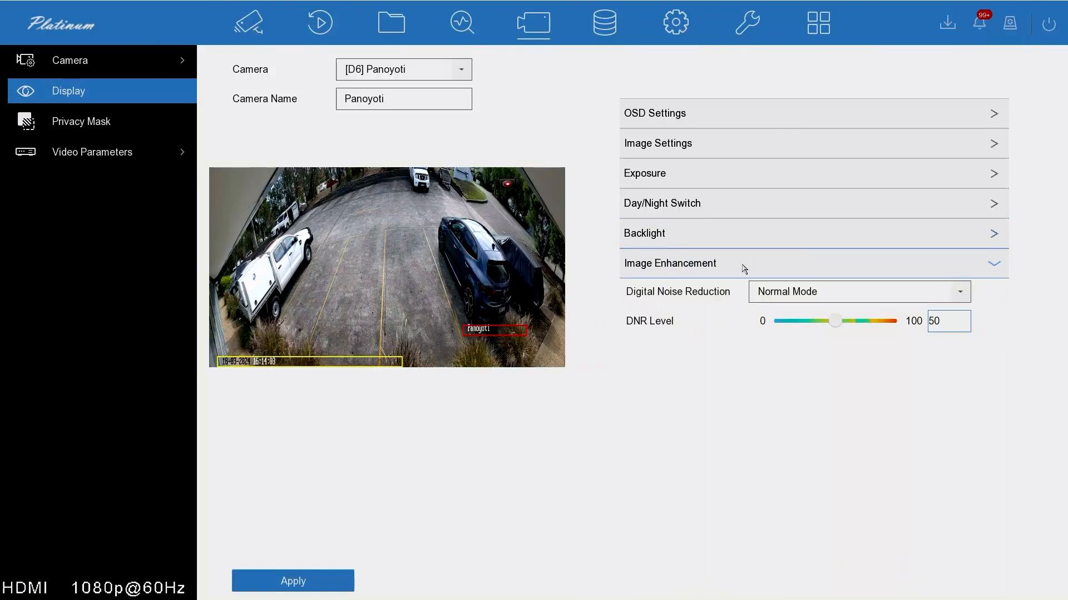
pyautogui.click(744, 270)
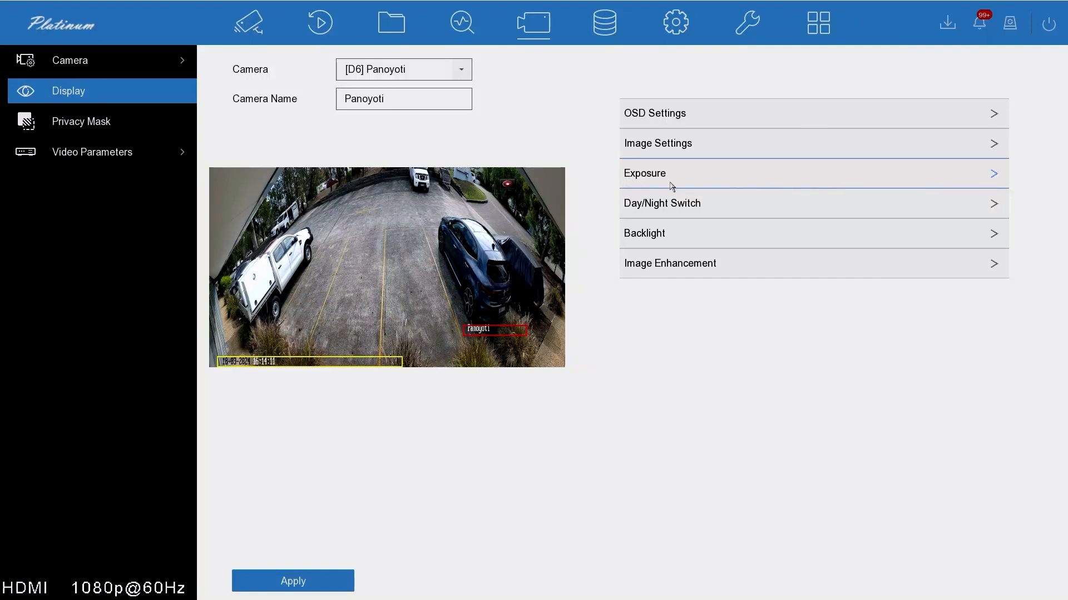
# - Open the recording schedule in the storage settings and switch it to camera [D6] Panoyoti
pyautogui.click(601, 39)
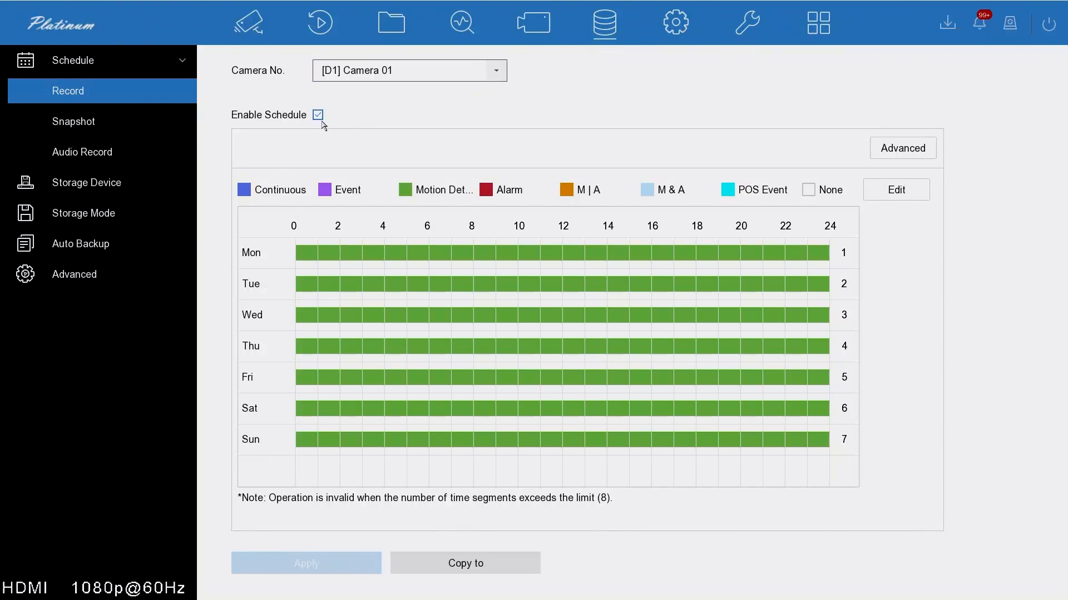
pyautogui.click(496, 70)
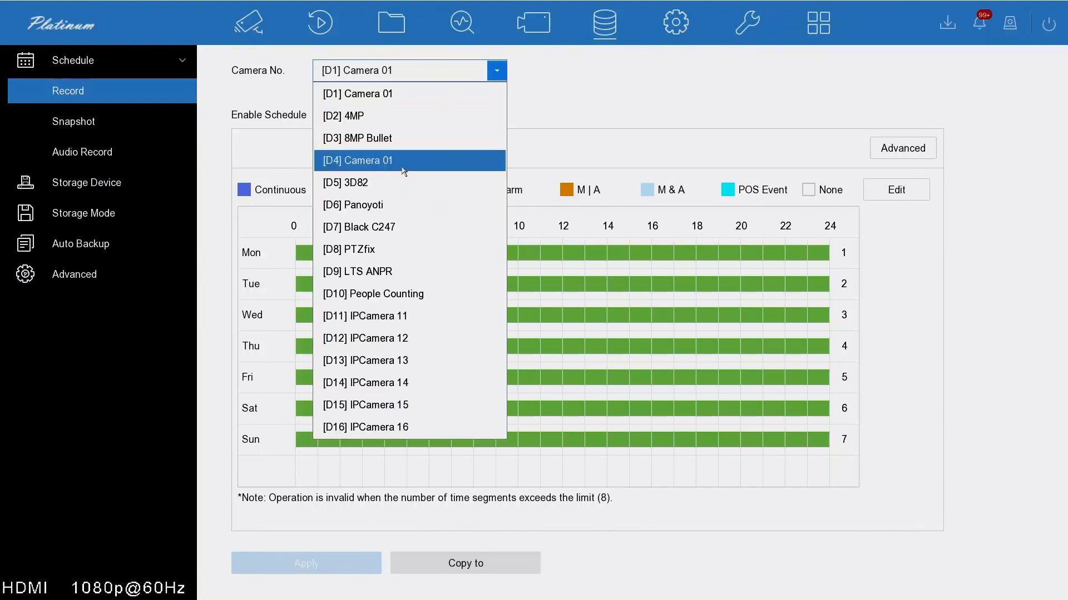
pyautogui.click(367, 205)
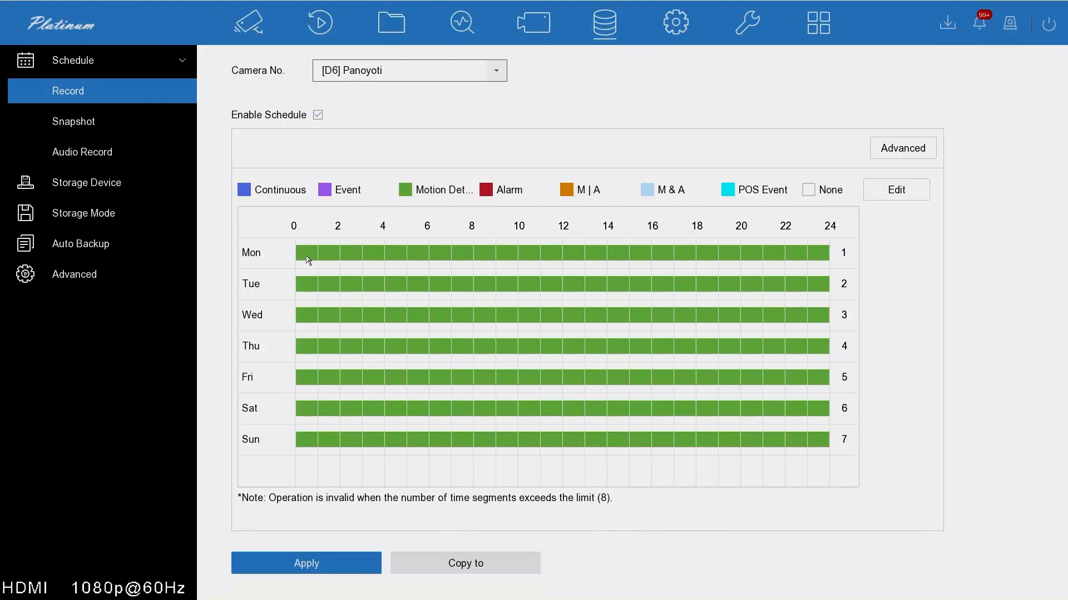
# - Fill D6's entire weekly recording schedule with Continuous recording
pyautogui.click(292, 192)
pyautogui.moveTo(306, 249); pyautogui.dragTo(834, 464)
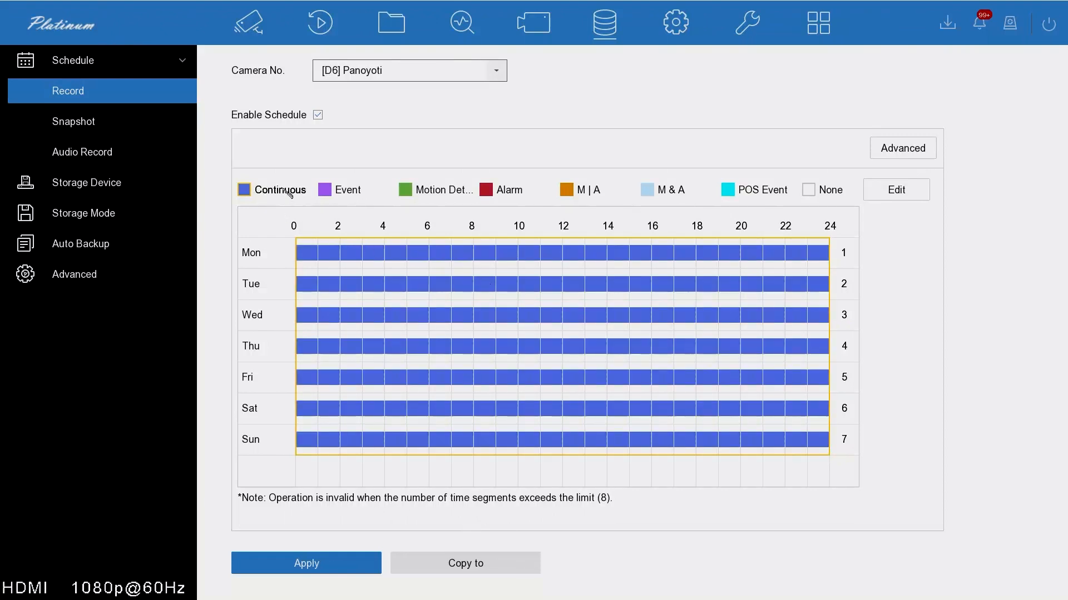
# - Mark hours 4 to 12 of every day as motion detection recording, and extend it over the full 24 hours all week
pyautogui.click(416, 194)
pyautogui.click(294, 254)
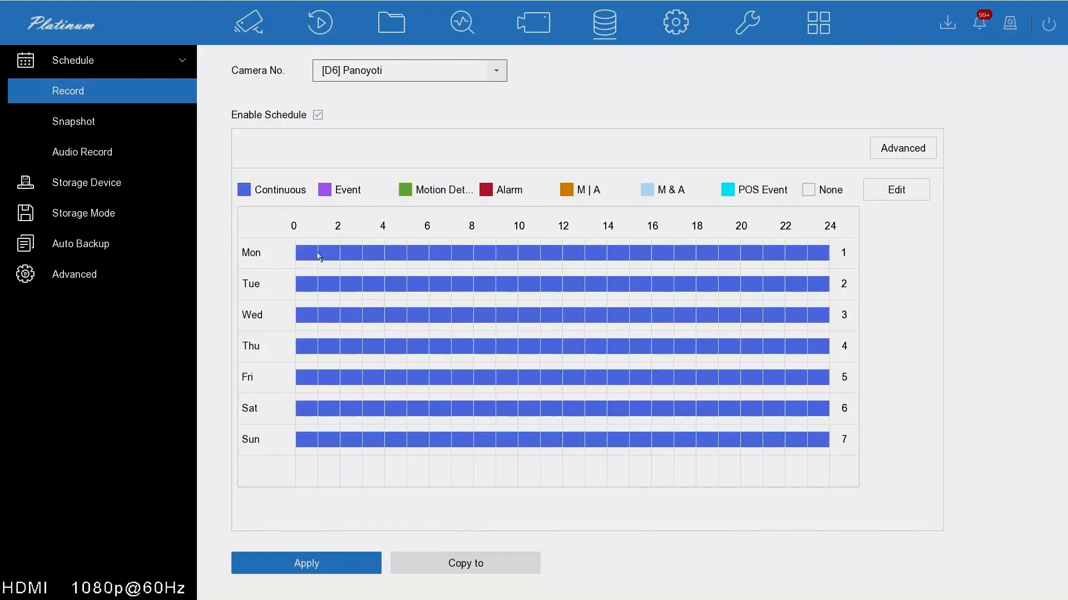
pyautogui.click(417, 191)
pyautogui.moveTo(401, 261); pyautogui.dragTo(550, 445)
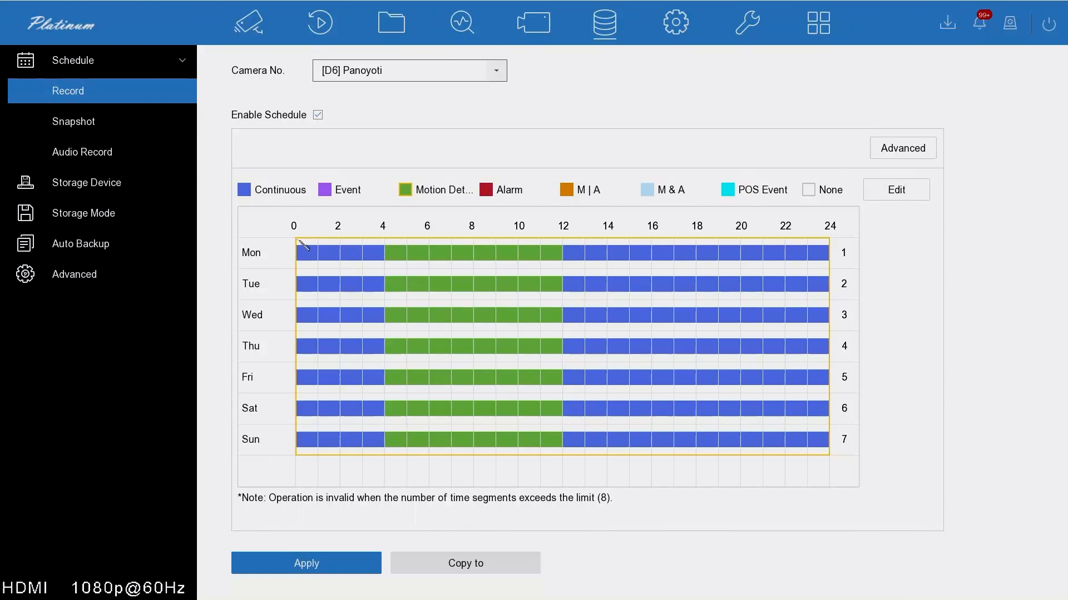
pyautogui.moveTo(300, 243); pyautogui.dragTo(818, 450)
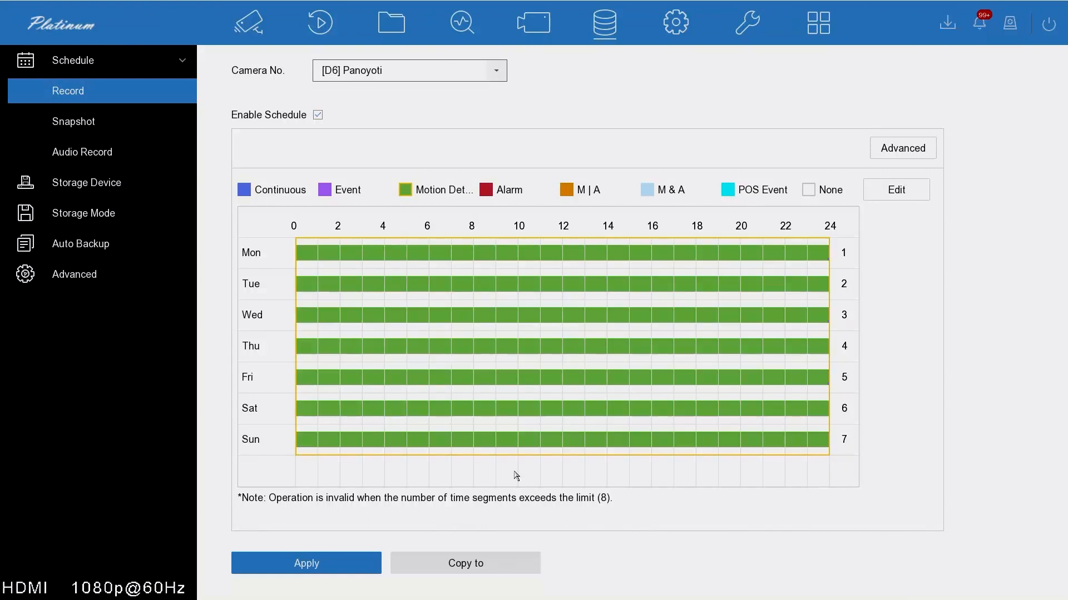
# - Apply the all-week motion detection recording schedule for camera D6 and open its advanced recording settings
pyautogui.click(309, 571)
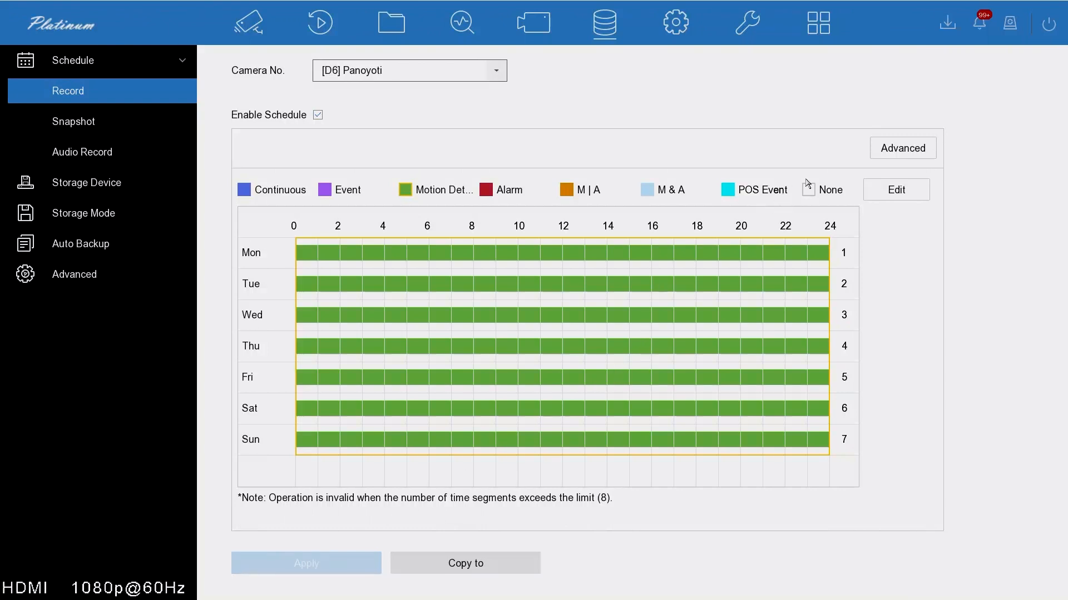
pyautogui.click(899, 153)
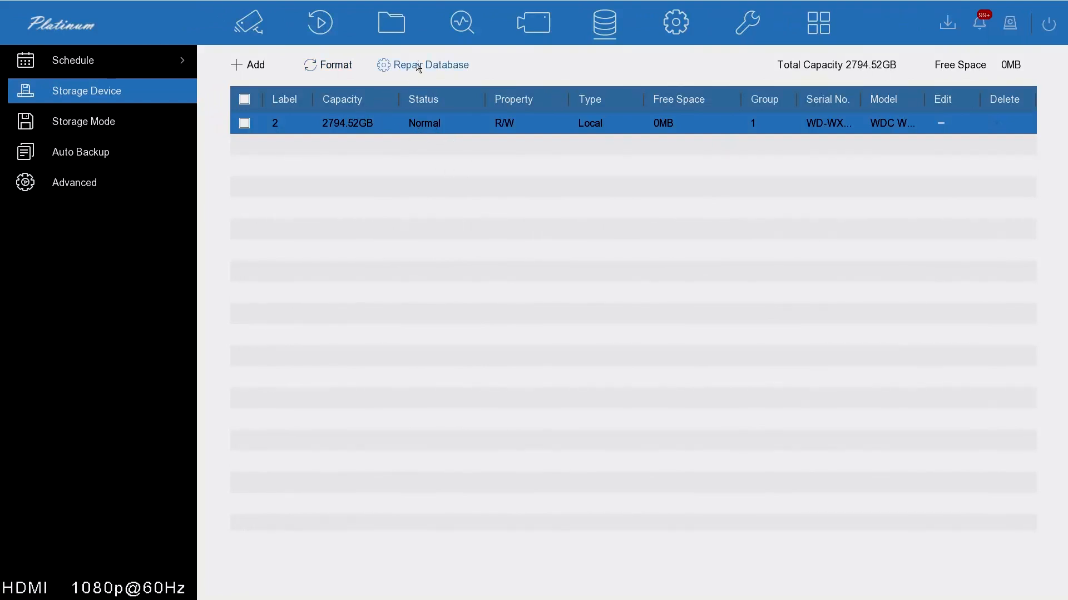
# - Examine the installed hard drive in the storage device list and the quota settings of the storage mode
pyautogui.click(248, 124)
pyautogui.click(245, 124)
pyautogui.click(112, 122)
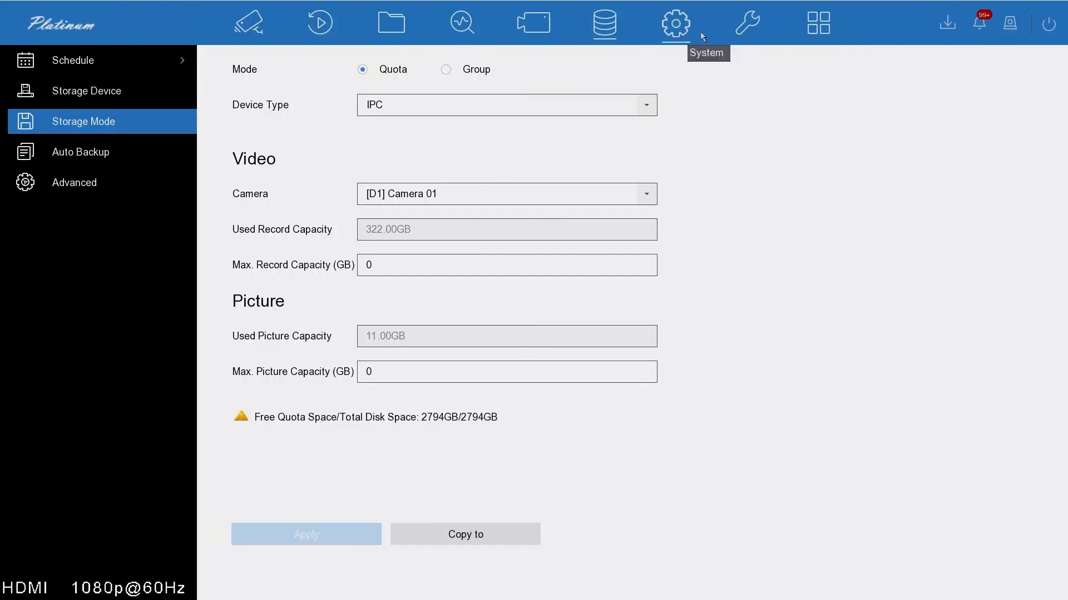
# - Check the hard drive's status in the system information and examine the S.M.A.R.T. self-test types available for it
pyautogui.click(747, 24)
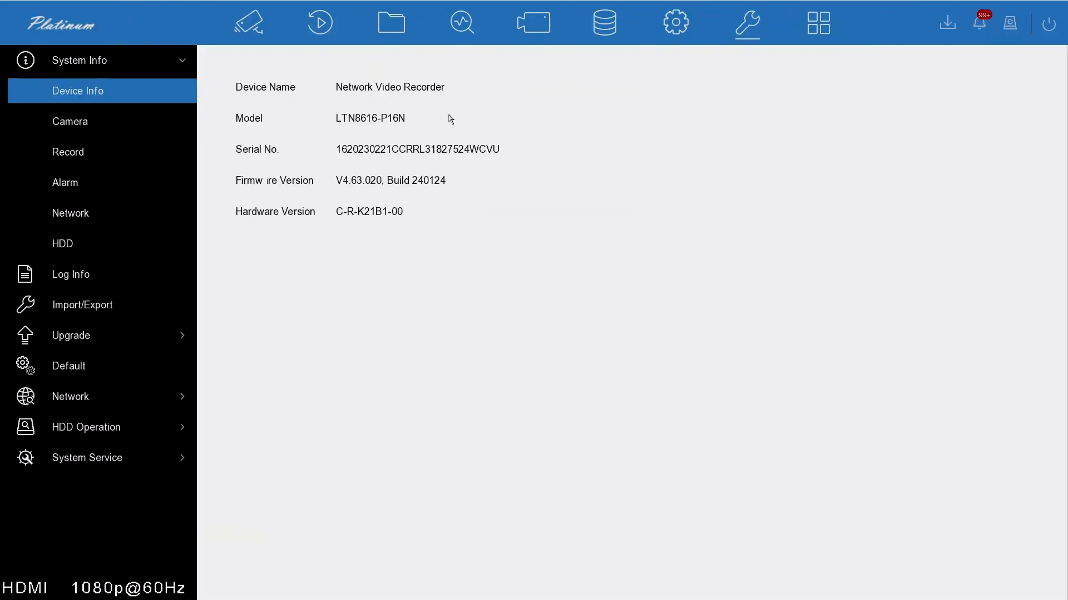
pyautogui.click(65, 247)
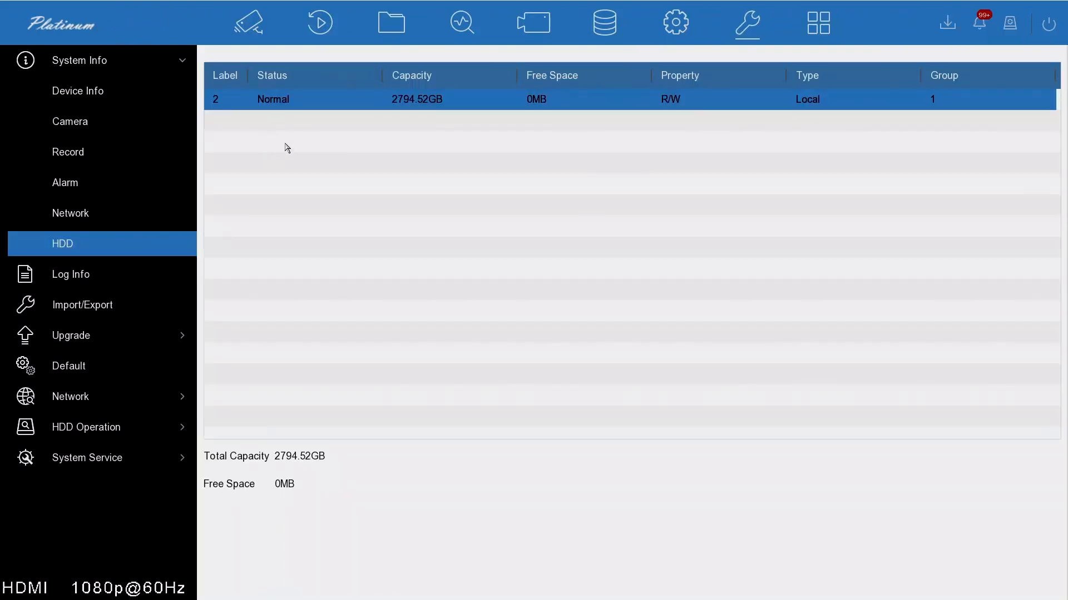
pyautogui.click(121, 422)
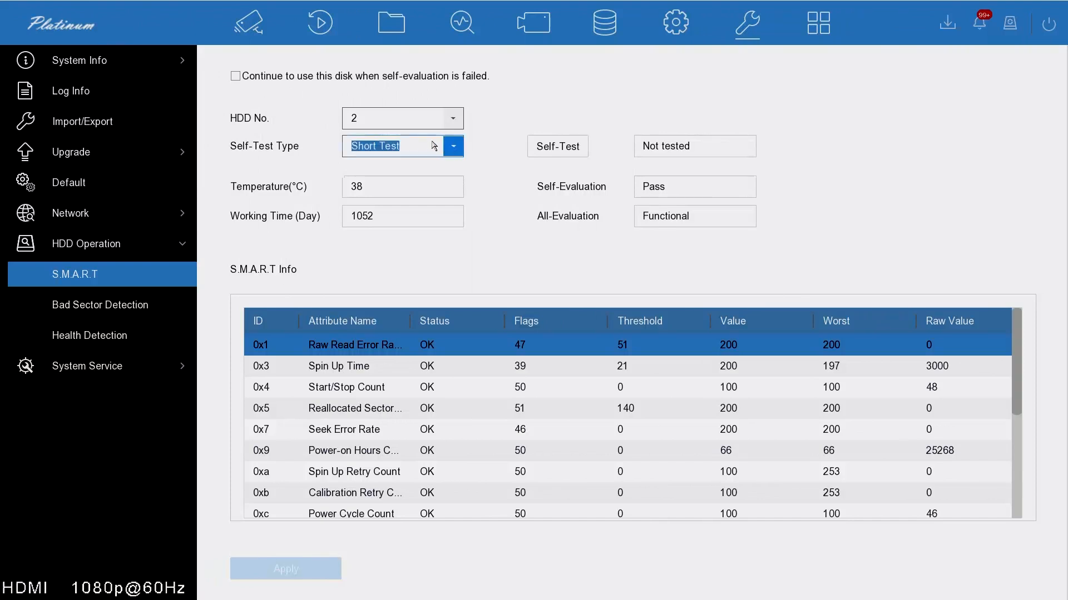
pyautogui.click(449, 152)
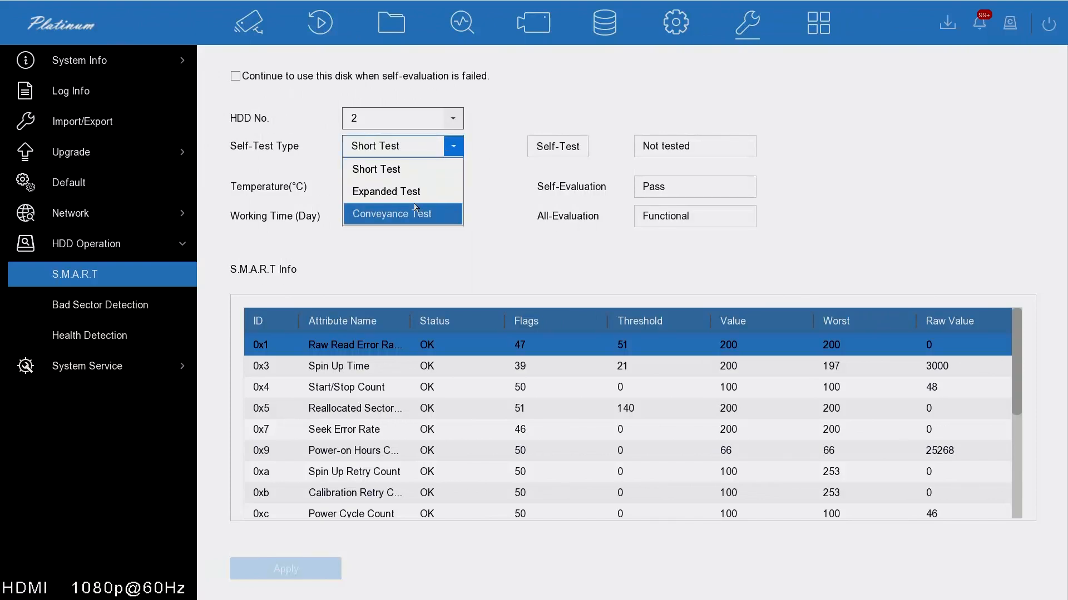
pyautogui.click(508, 137)
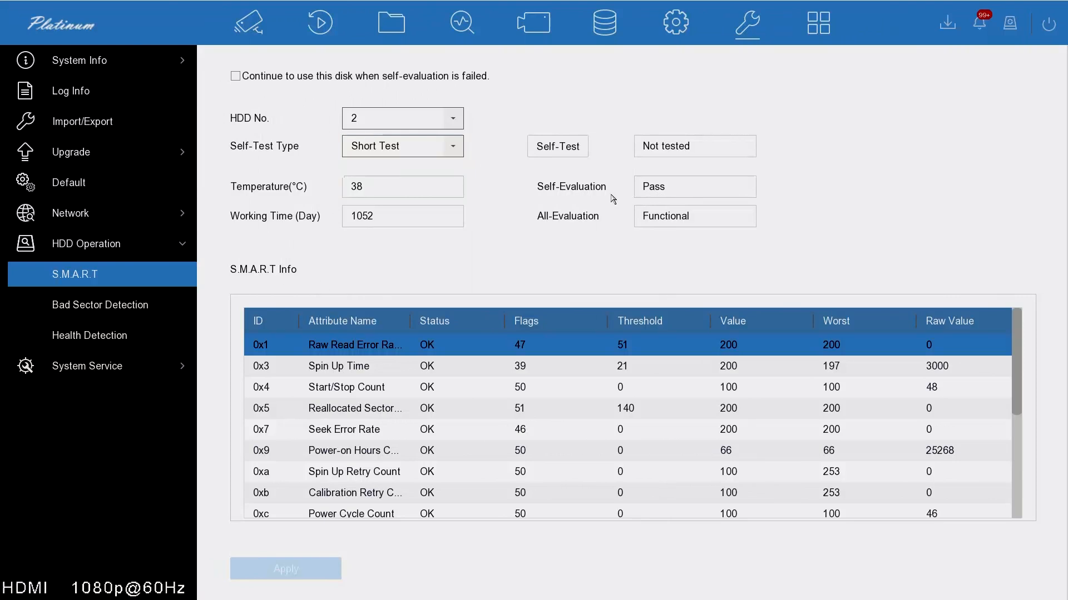
# - Set the live view mode of the HDMI output to 1 * 1, apply it and display the live view
pyautogui.click(537, 29)
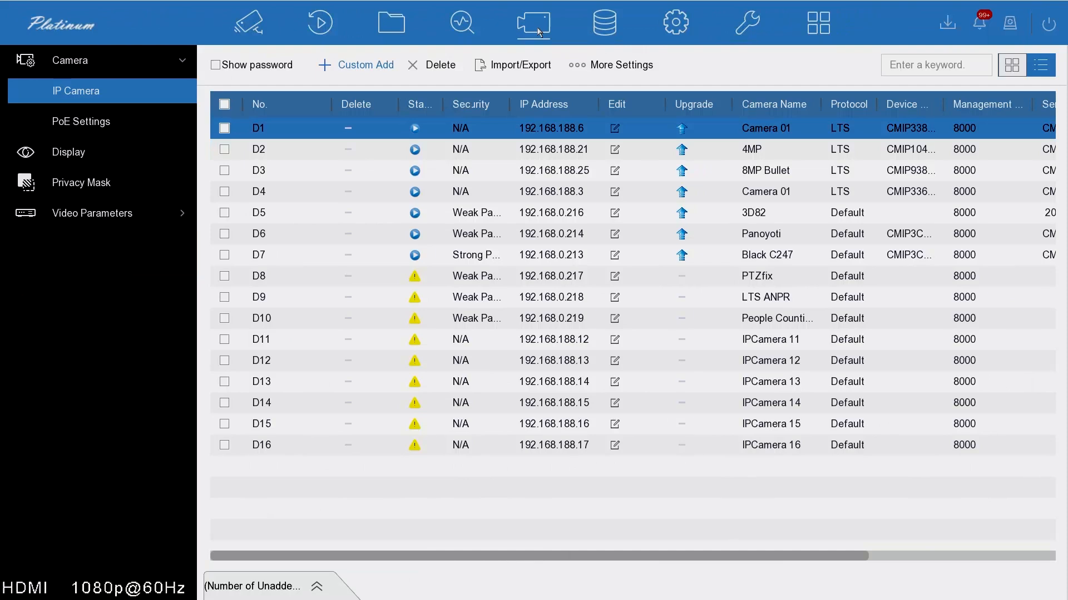
pyautogui.click(676, 24)
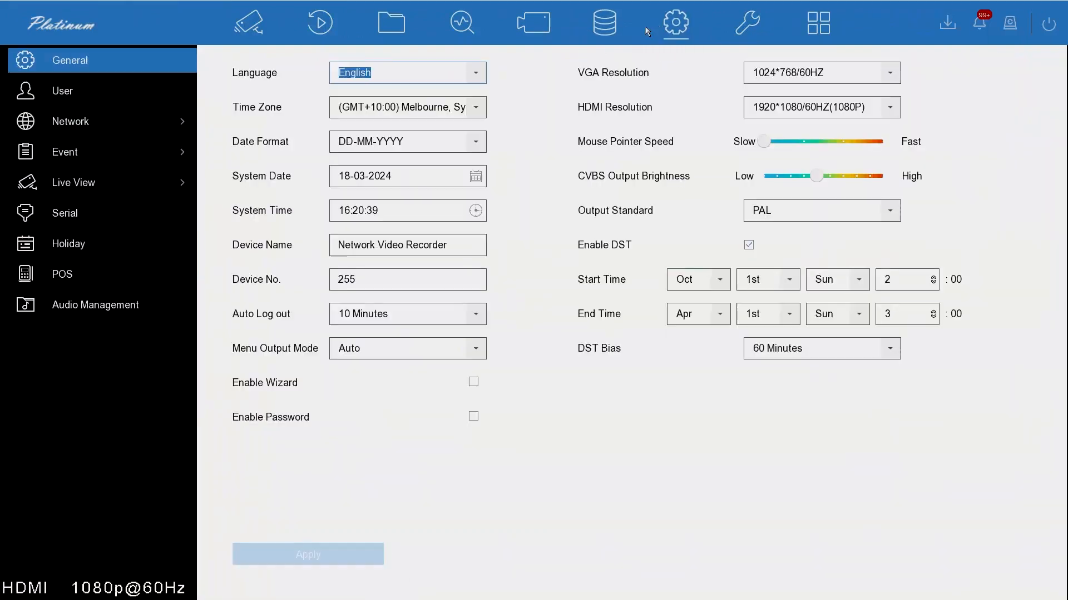
pyautogui.click(128, 188)
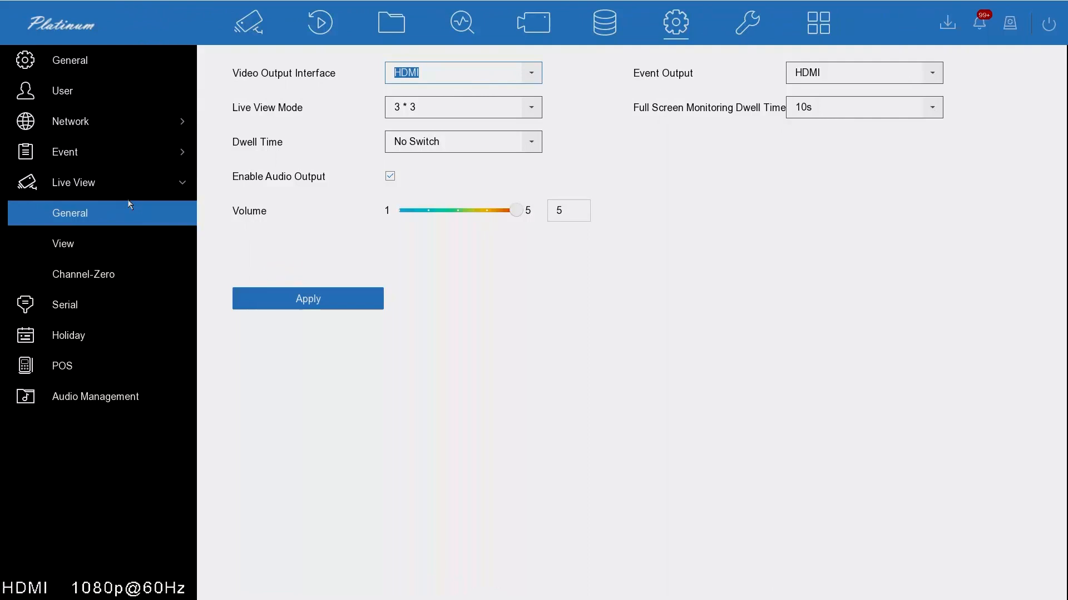
pyautogui.click(528, 76)
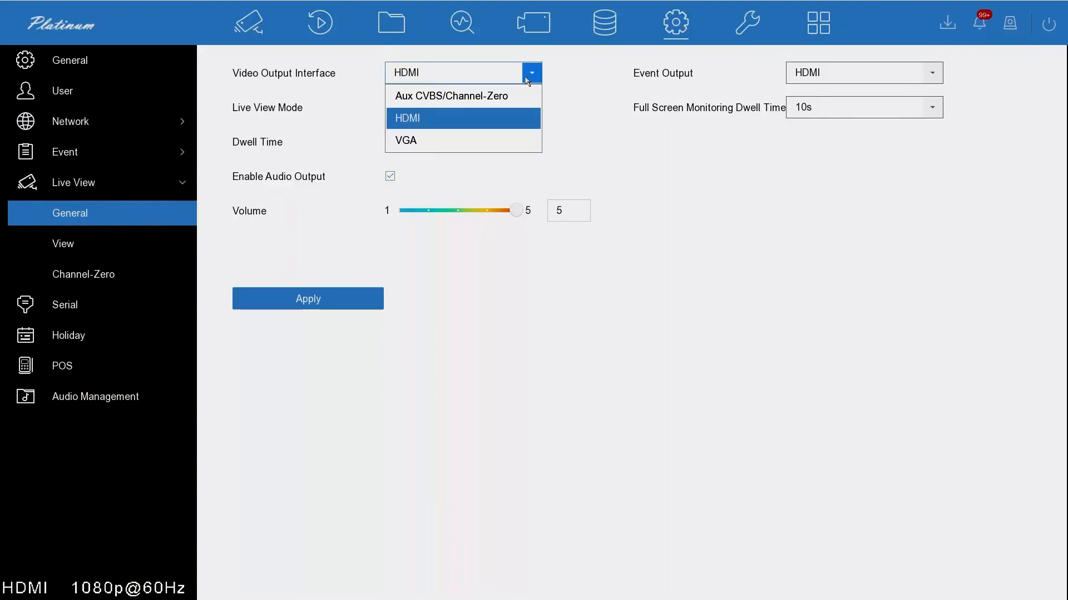
pyautogui.click(458, 118)
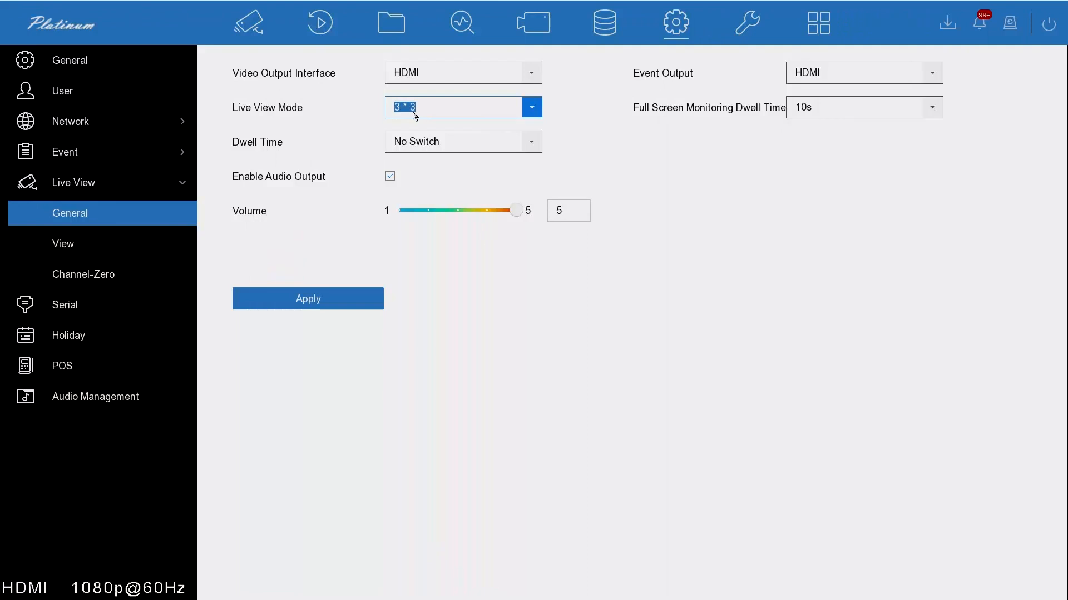
pyautogui.click(531, 108)
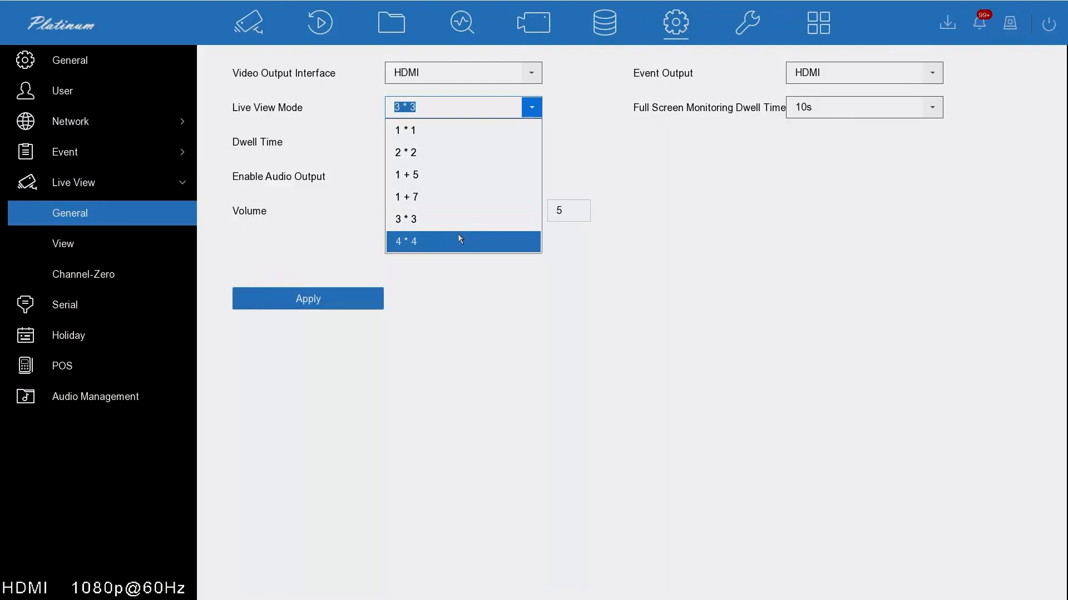
pyautogui.click(448, 139)
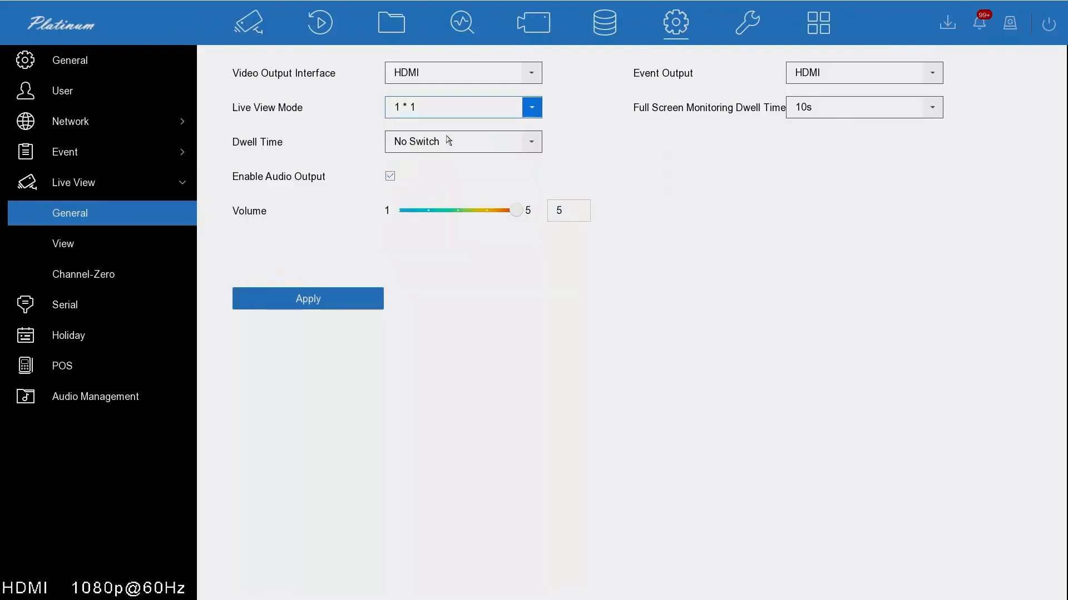
pyautogui.click(349, 295)
pyautogui.click(249, 25)
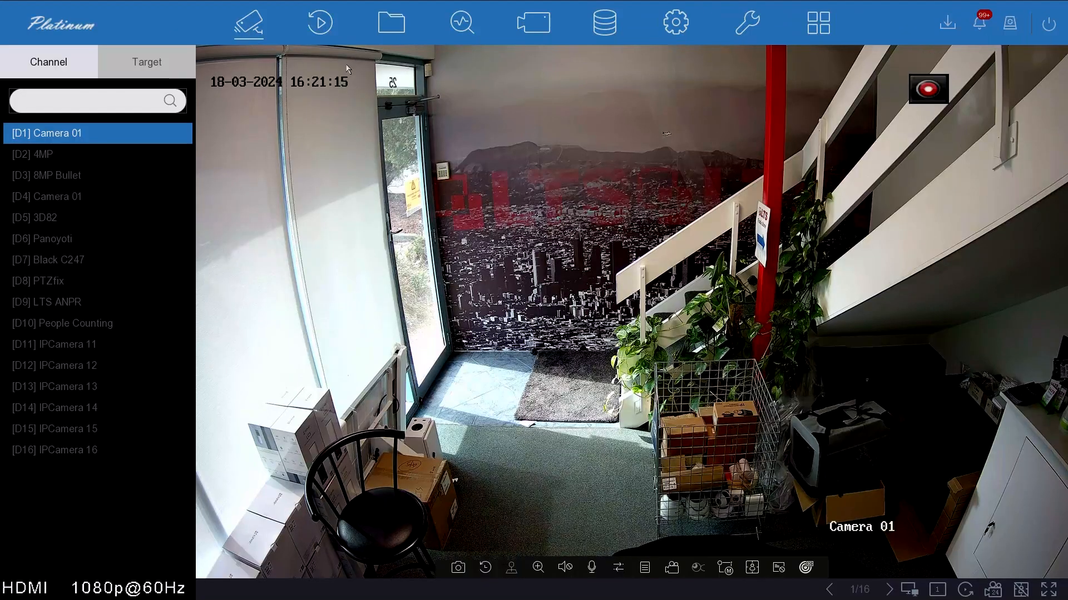
# - Change the HDMI output's live view mode to 1 + 5, apply it and return to the live camera view
pyautogui.click(676, 23)
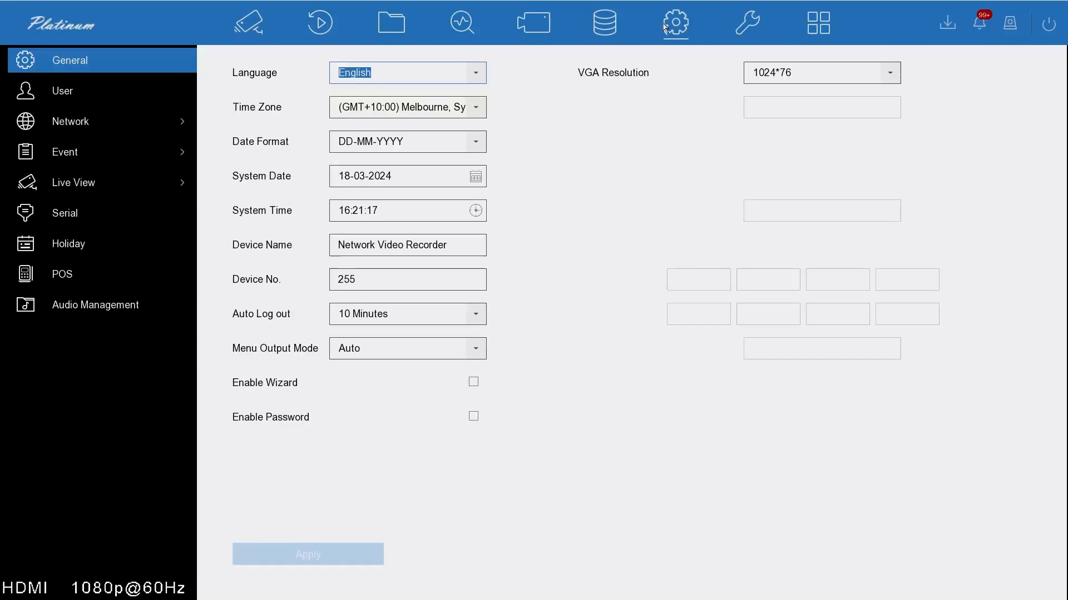
pyautogui.click(119, 179)
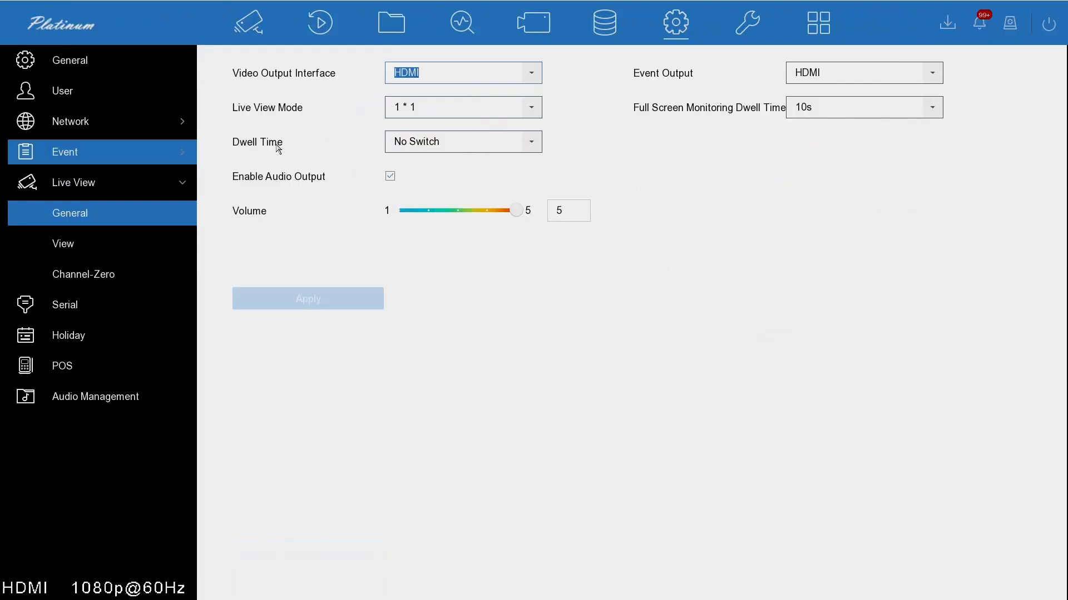
pyautogui.click(526, 109)
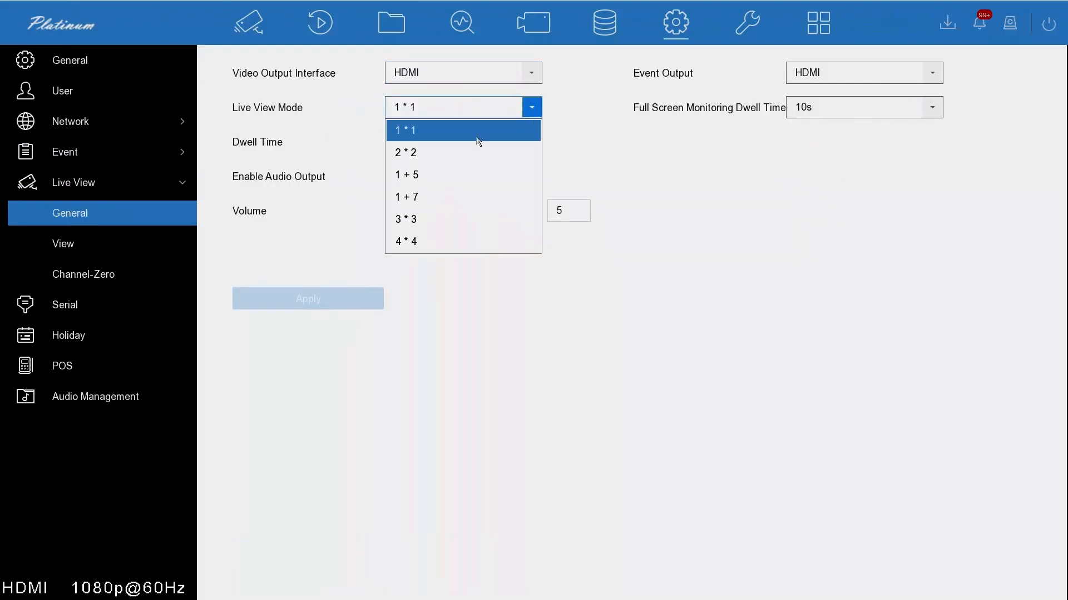
pyautogui.click(430, 184)
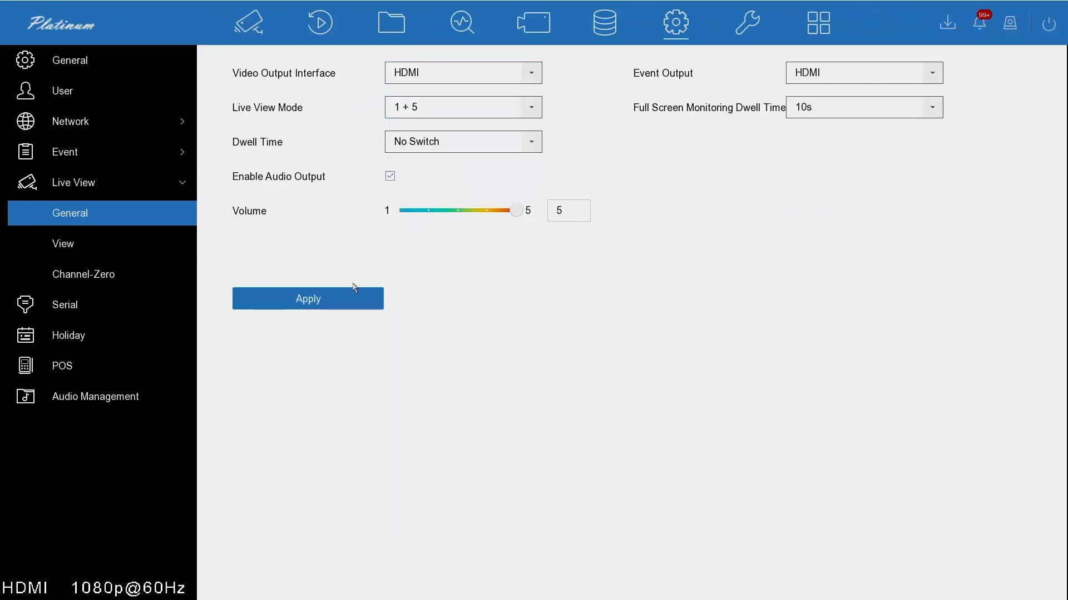
pyautogui.click(348, 300)
pyautogui.click(248, 22)
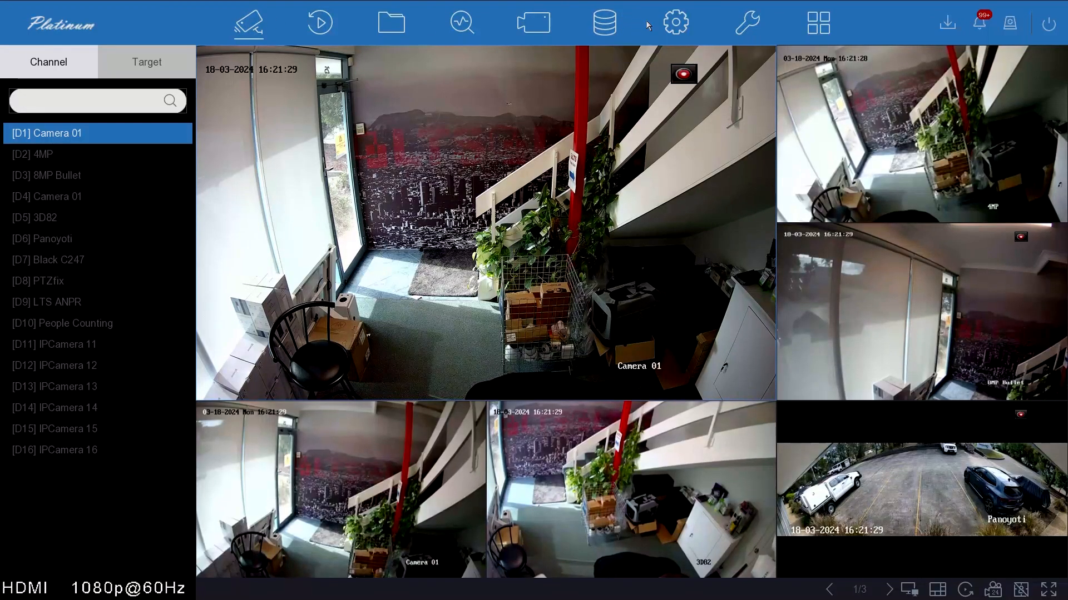
# - Review the dwell time options in the general live view settings for the HDMI output
pyautogui.click(674, 24)
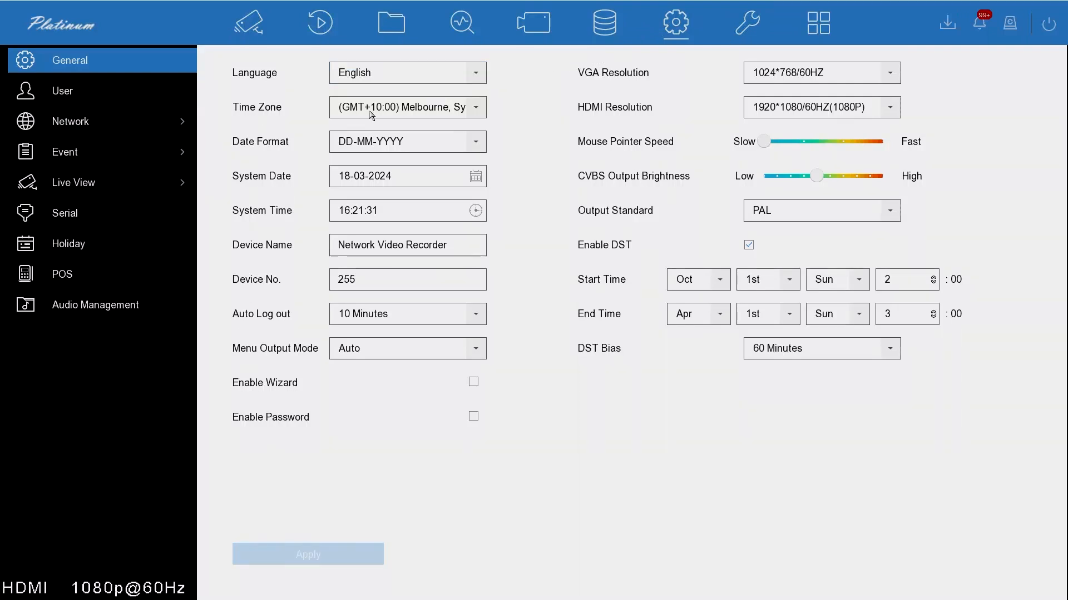
pyautogui.click(127, 186)
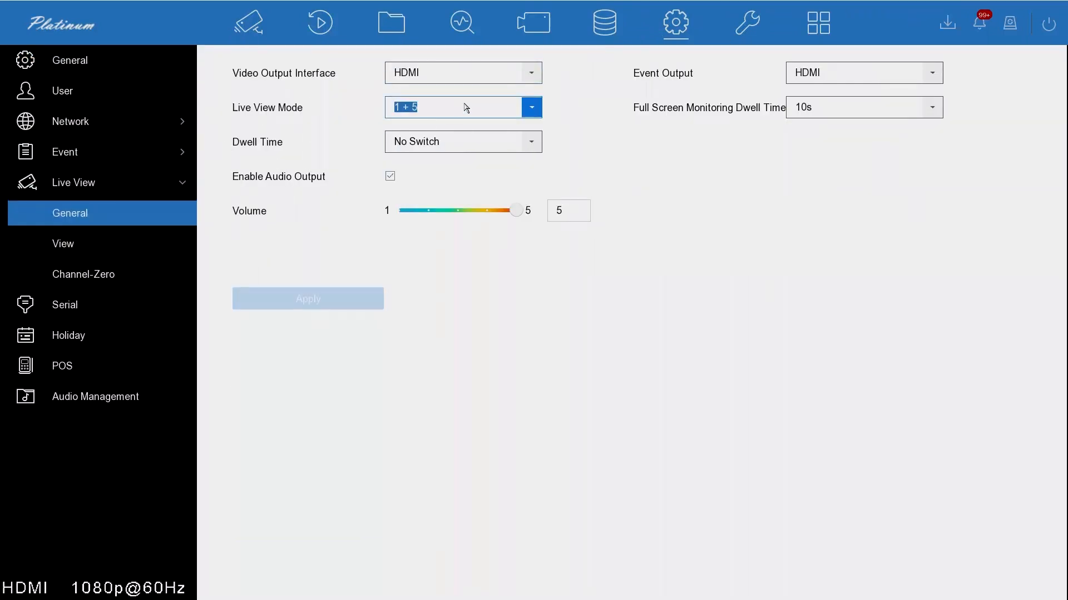
pyautogui.click(538, 143)
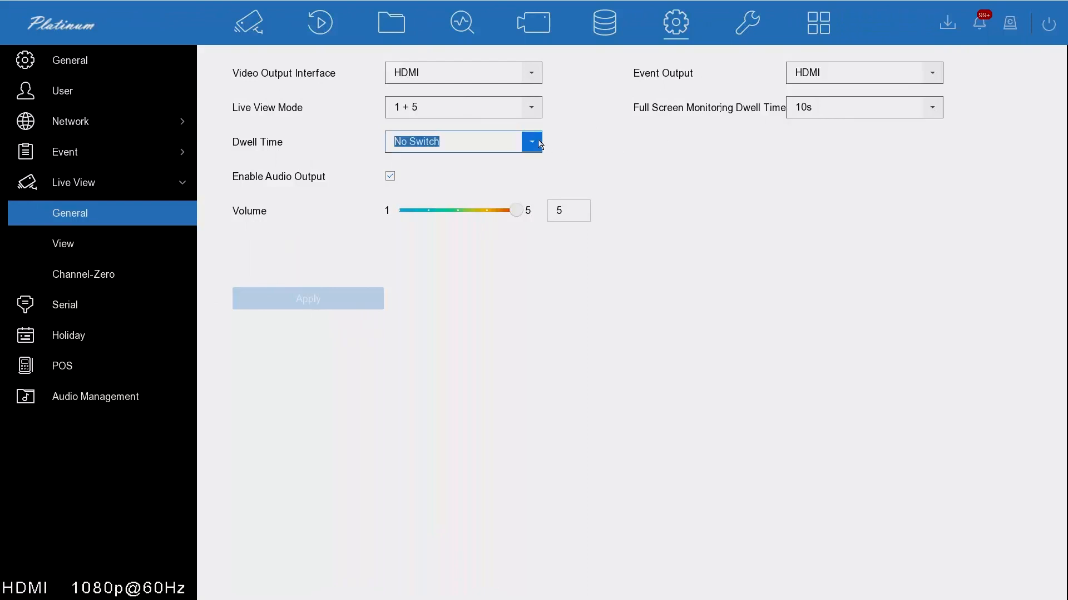
pyautogui.click(538, 143)
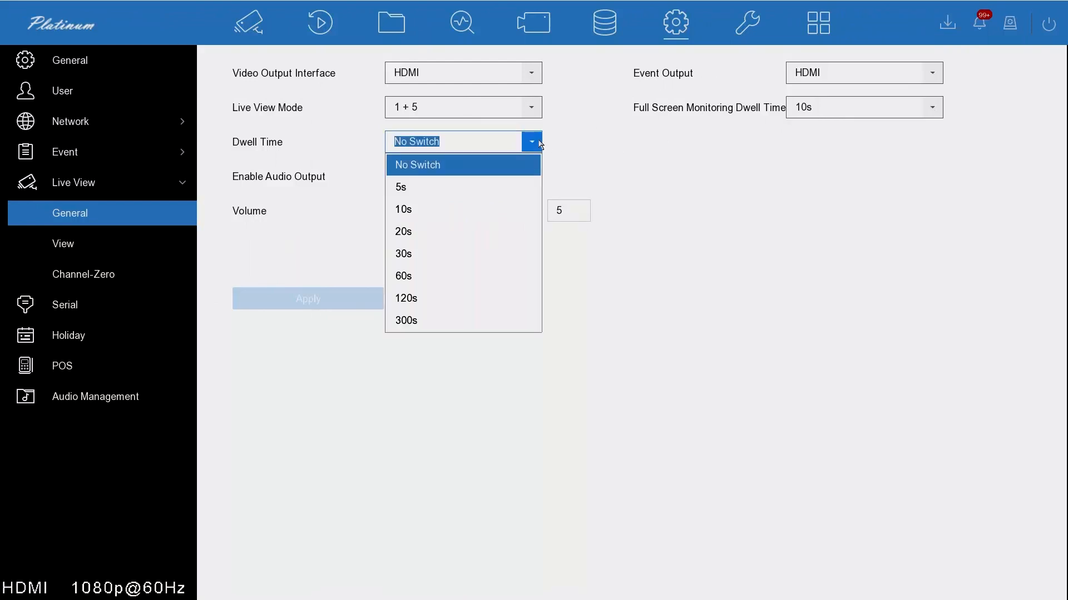
pyautogui.click(602, 135)
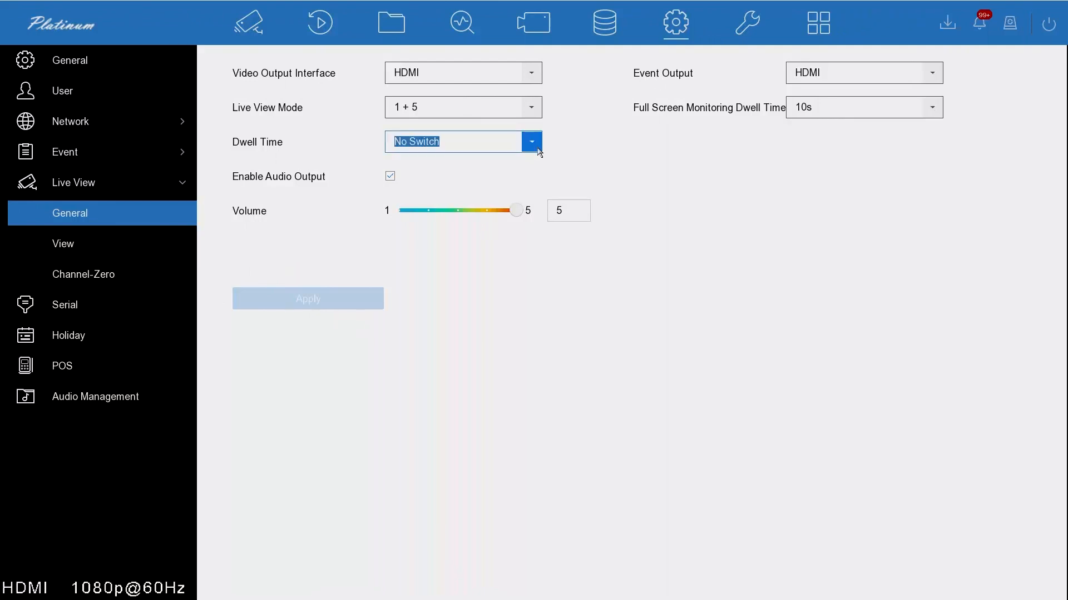
# - Compare the general live view settings of the VGA and Aux CVBS/Channel-Zero video outputs, ending on VGA
pyautogui.click(542, 74)
pyautogui.click(477, 140)
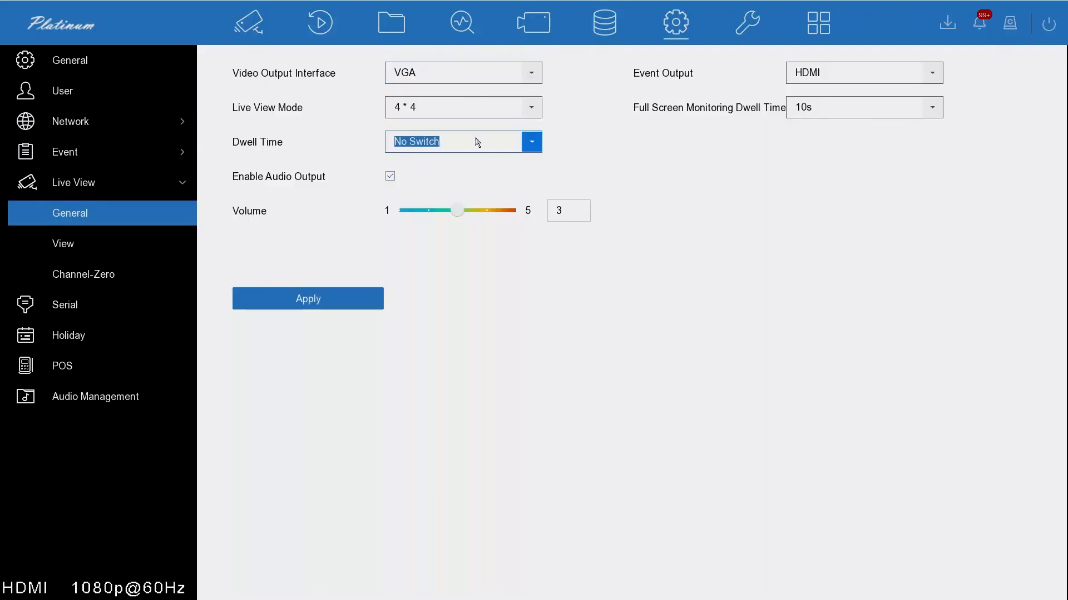
pyautogui.click(536, 81)
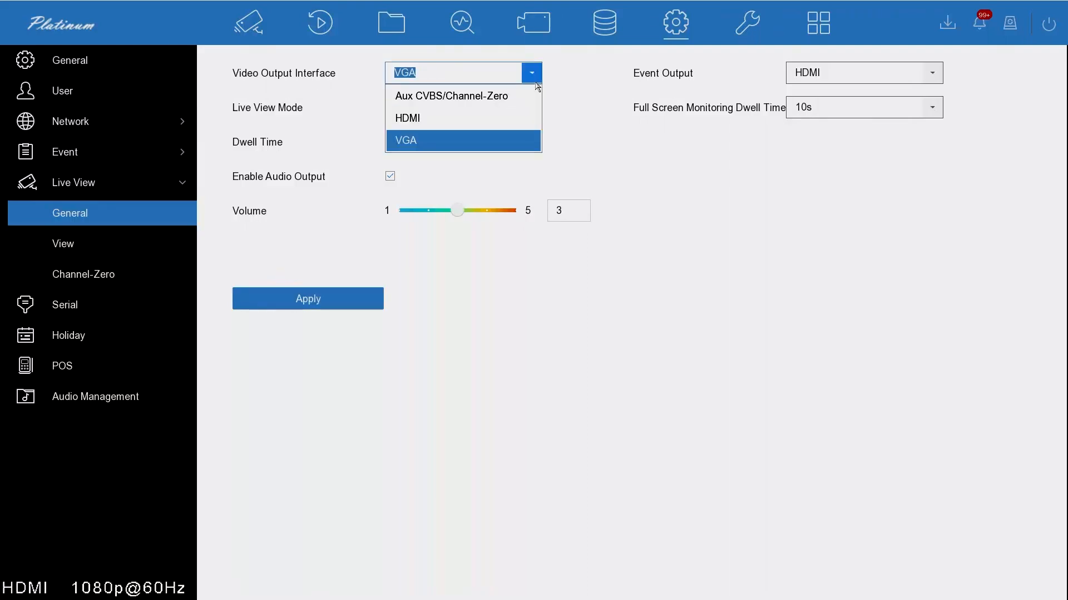
pyautogui.click(538, 89)
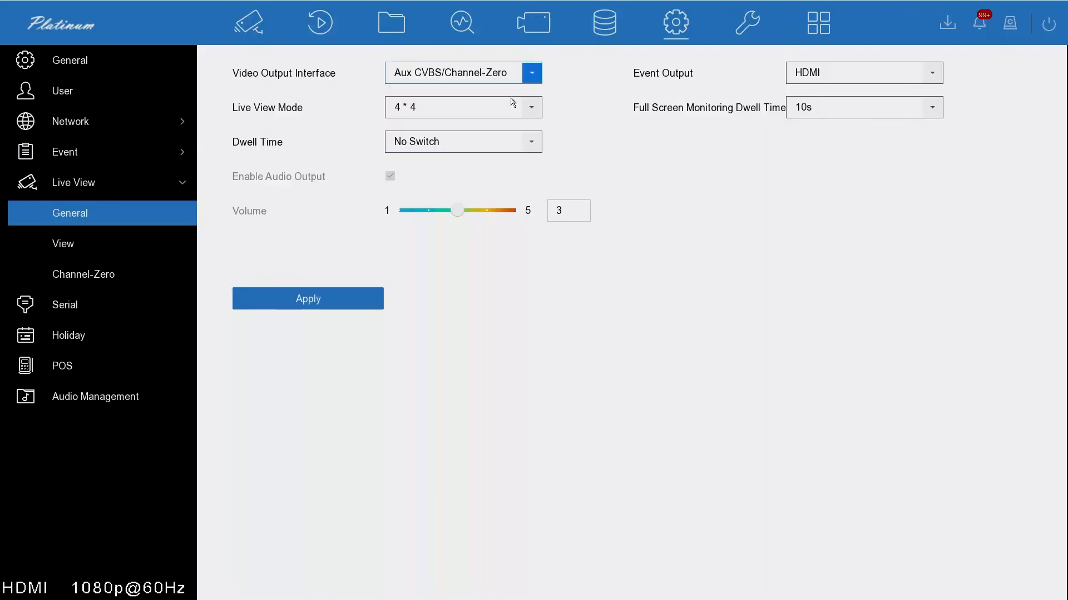
pyautogui.click(539, 82)
pyautogui.click(494, 138)
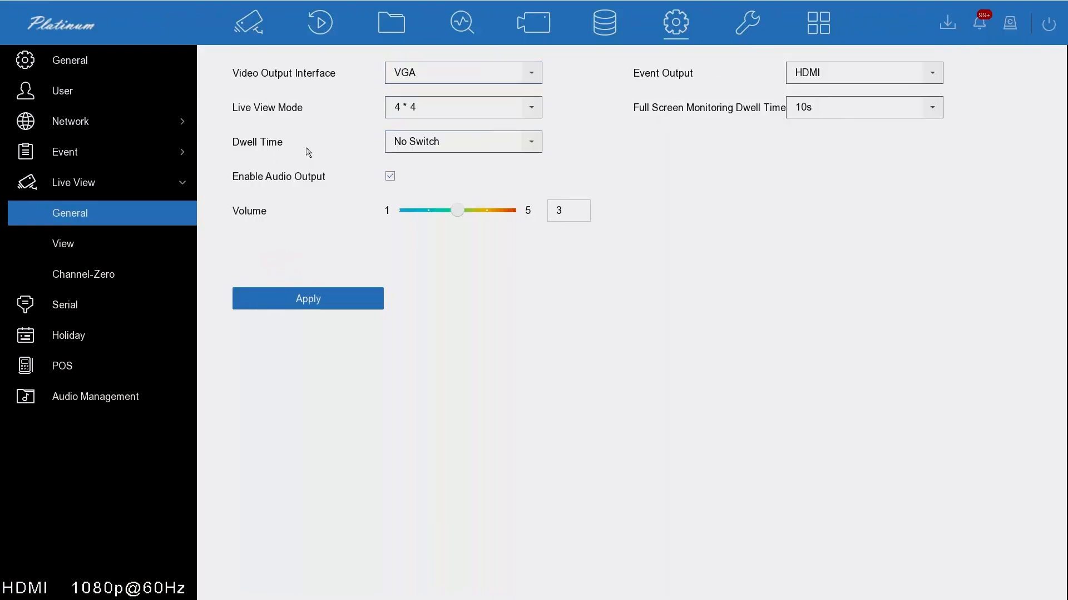
# - Open the live view camera arrangement, check its video output options, and choose the 3 * 3 layout for HDMI
pyautogui.click(90, 244)
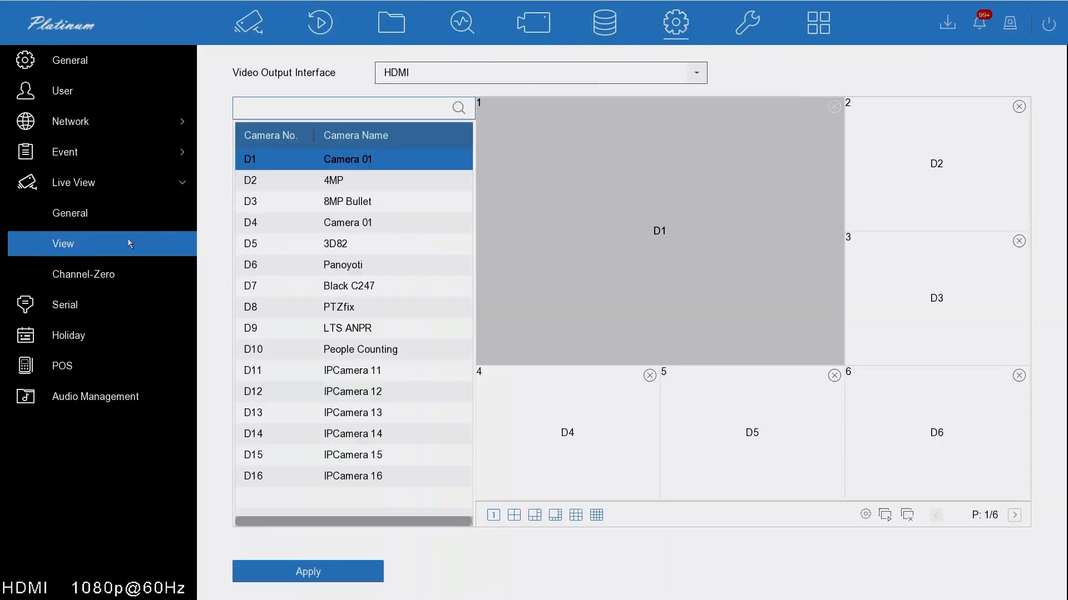
pyautogui.click(409, 76)
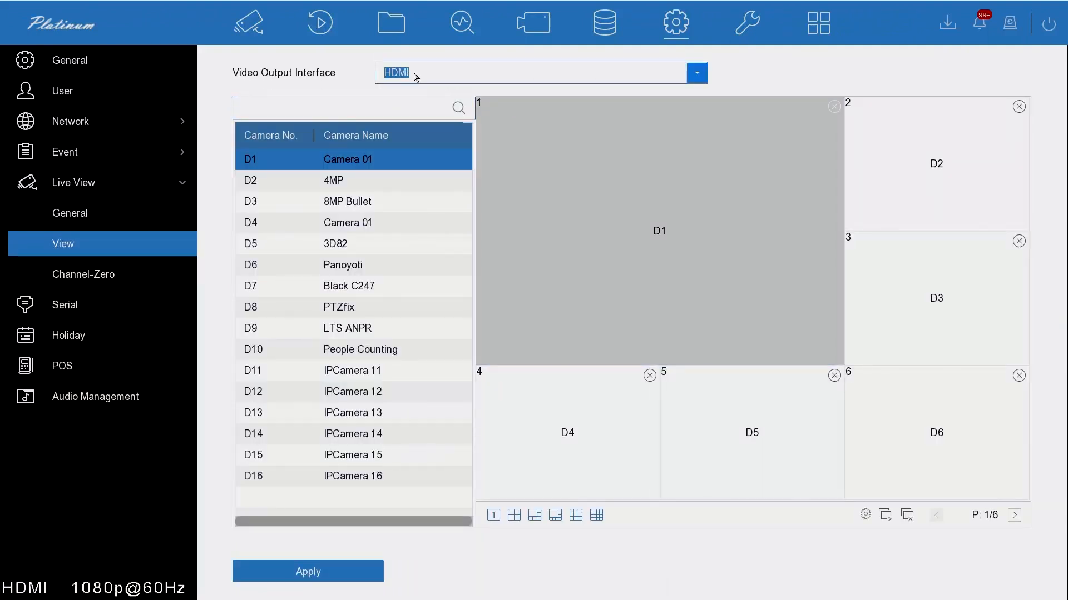
pyautogui.click(698, 75)
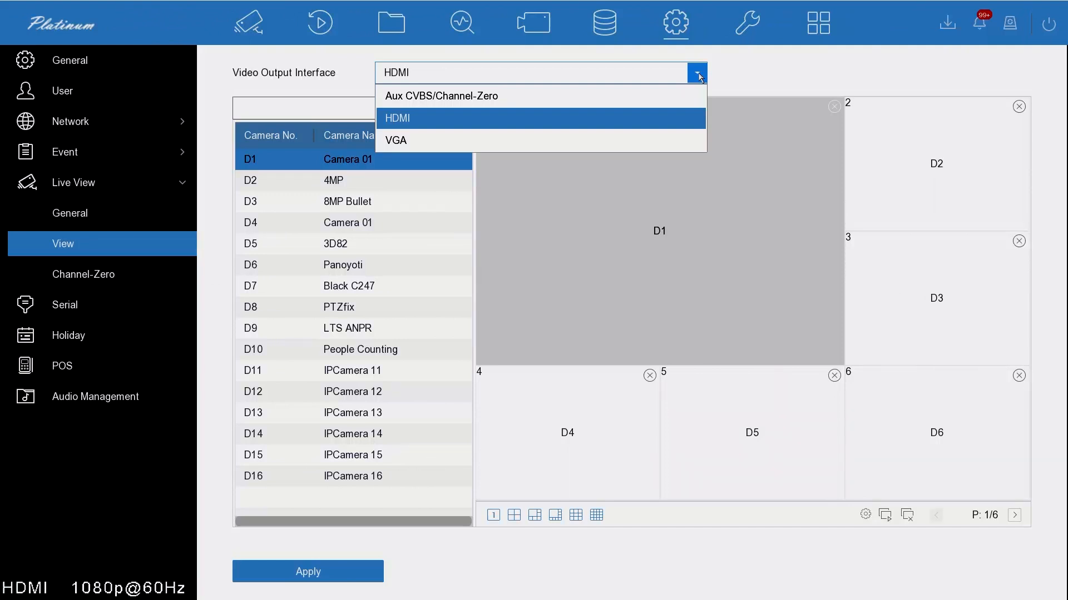
pyautogui.click(699, 74)
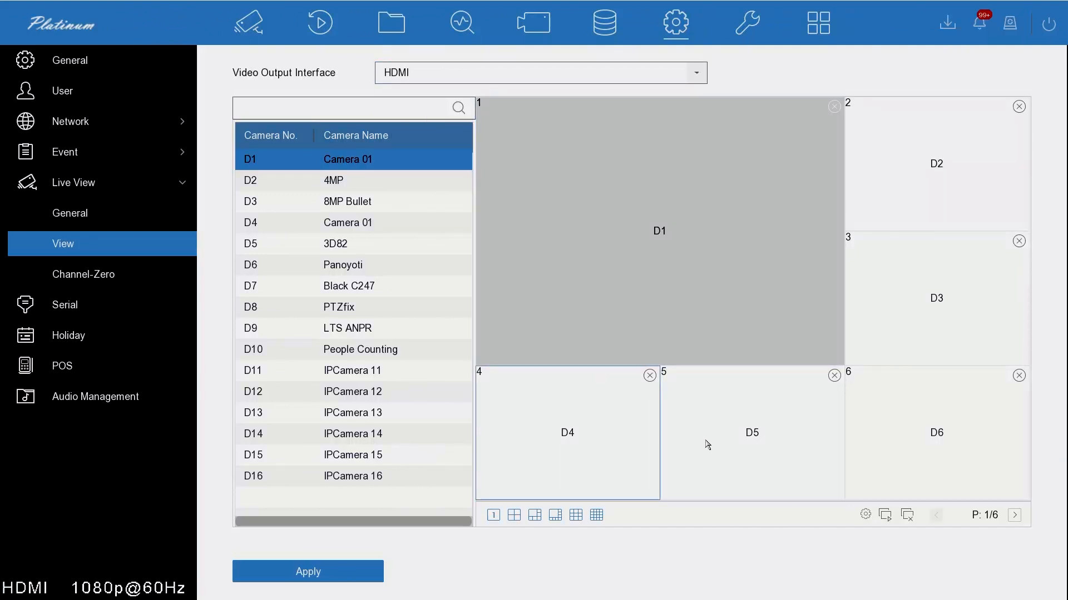
pyautogui.click(577, 519)
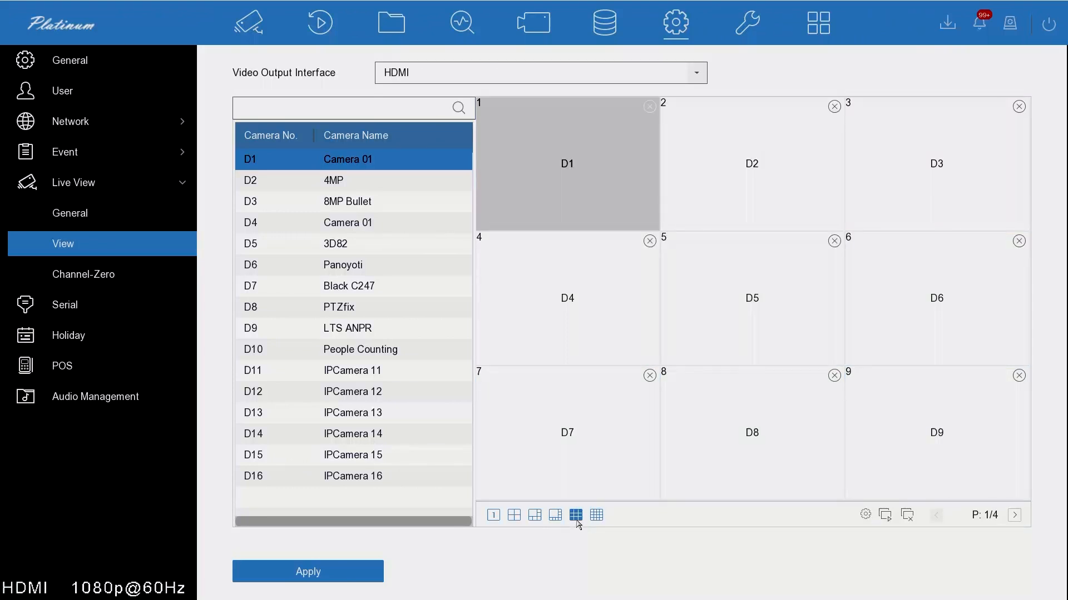
# - Swap two cameras in the HDMI 3 * 3 layout, assigning D1 to window 5 and D5 to window 1
pyautogui.click(754, 311)
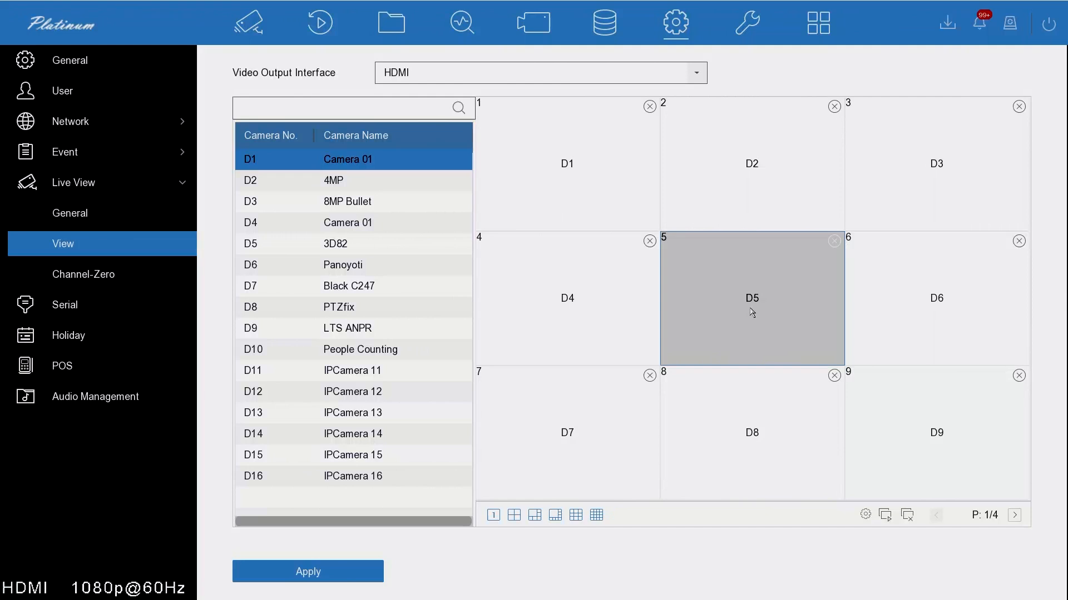
pyautogui.doubleClick(314, 164)
pyautogui.click(560, 166)
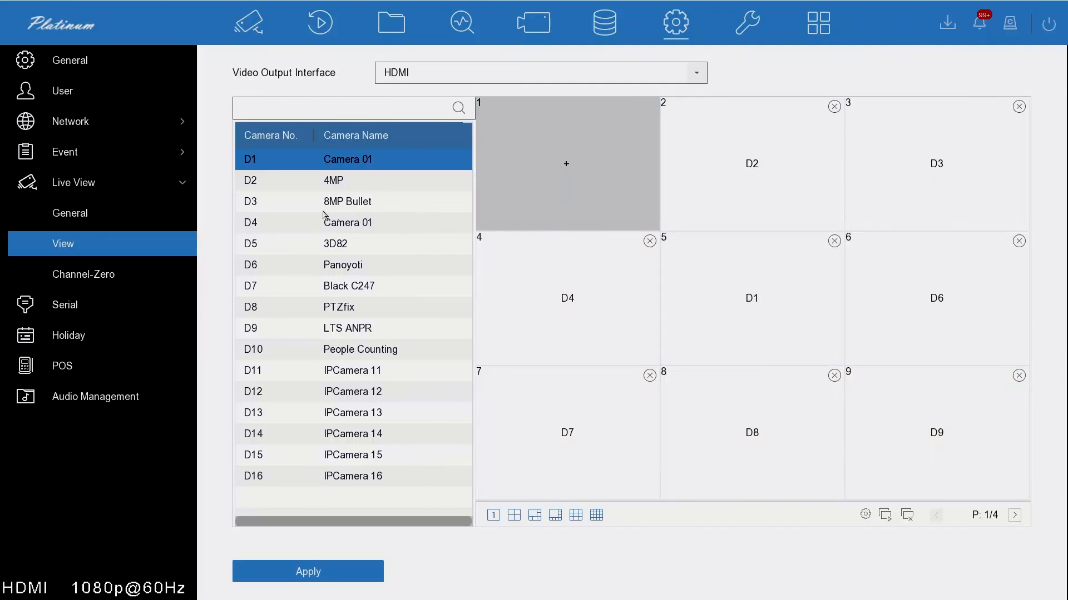
pyautogui.click(332, 246)
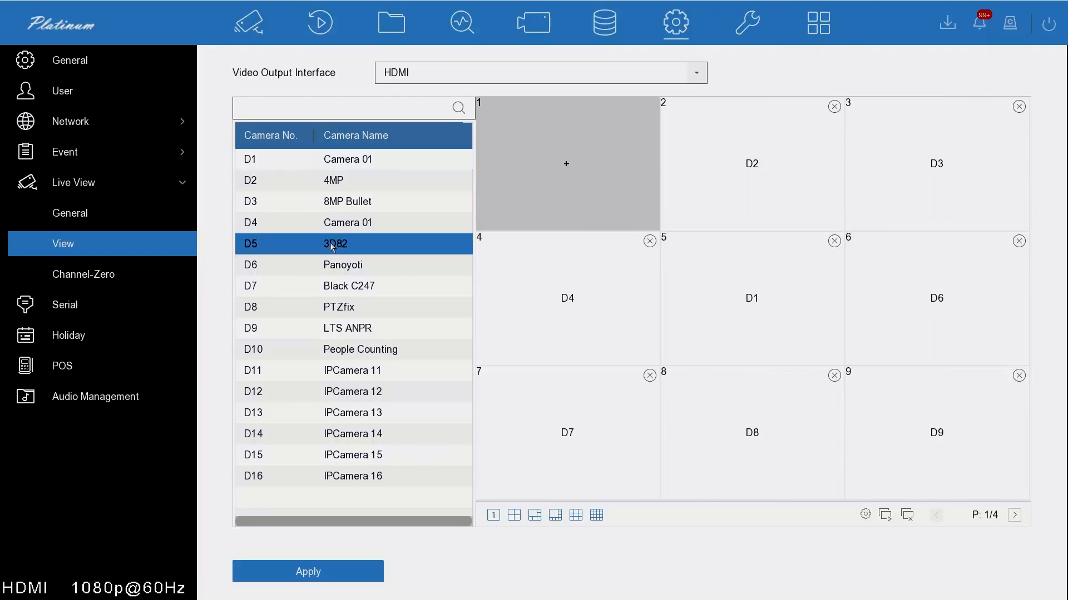
pyautogui.doubleClick(333, 247)
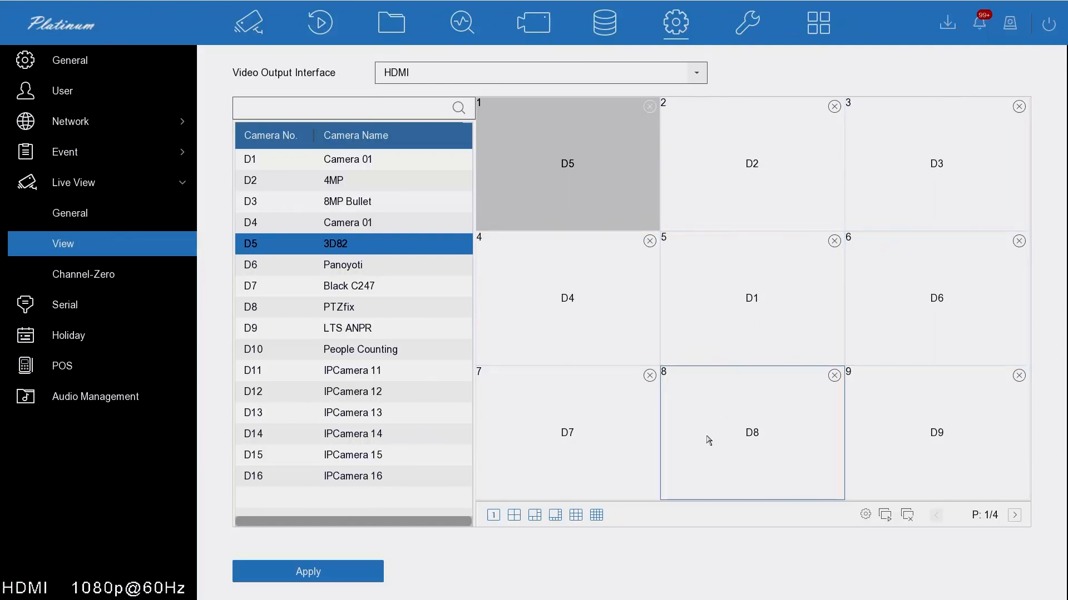
# - Switch the HDMI arrangement to the 2 * 2 layout, clear all windows, and refill them with all cameras in default order
pyautogui.click(514, 515)
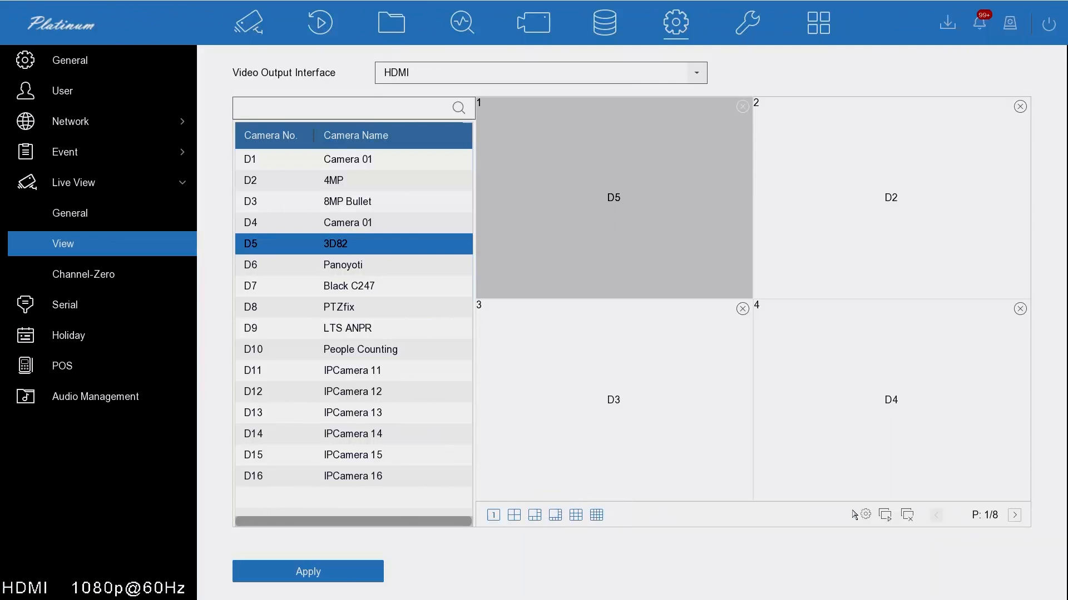
pyautogui.click(908, 516)
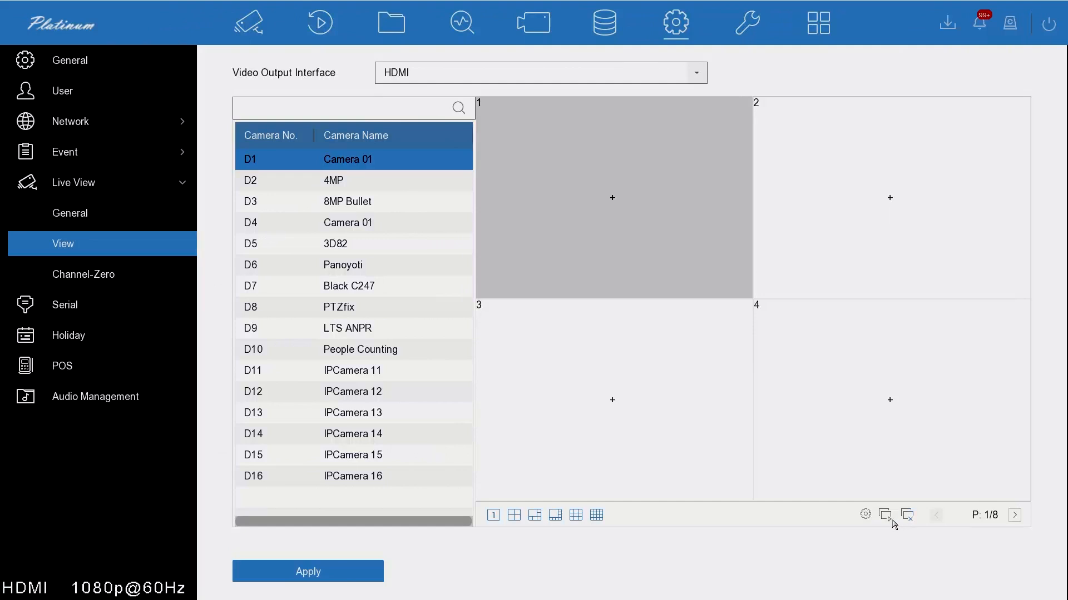
pyautogui.click(885, 515)
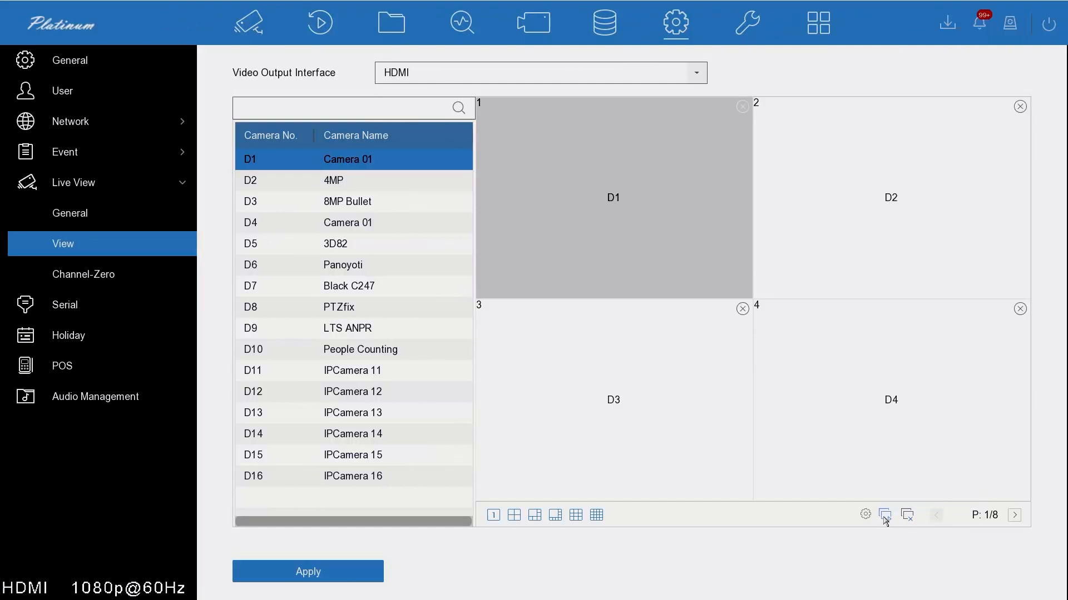
# - Review the custom layout configuration, close it without saving, and show the camera arrangement for the VGA output
pyautogui.click(868, 519)
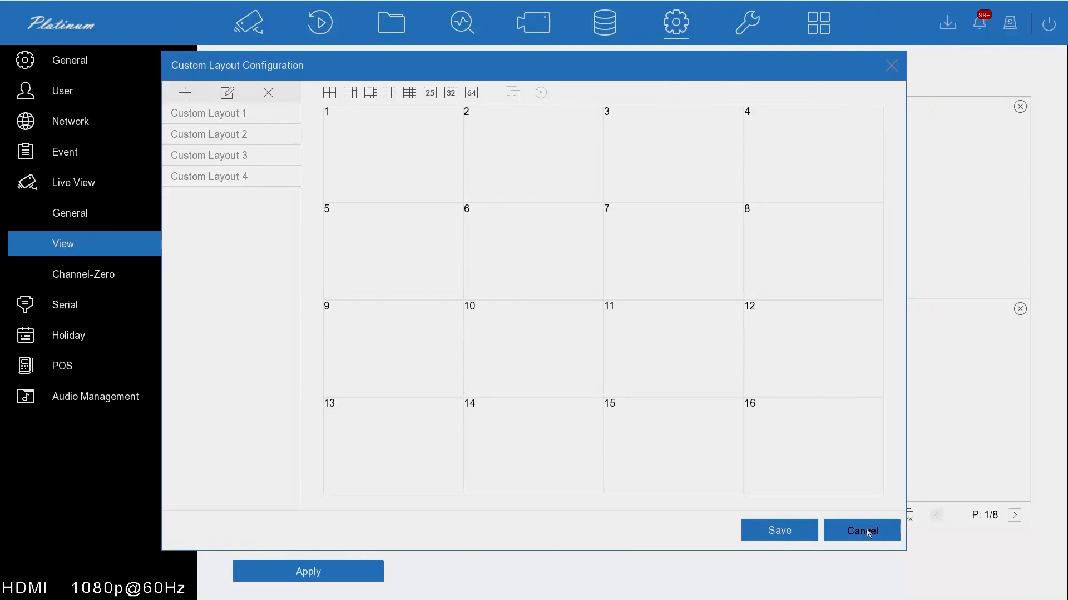
pyautogui.click(862, 531)
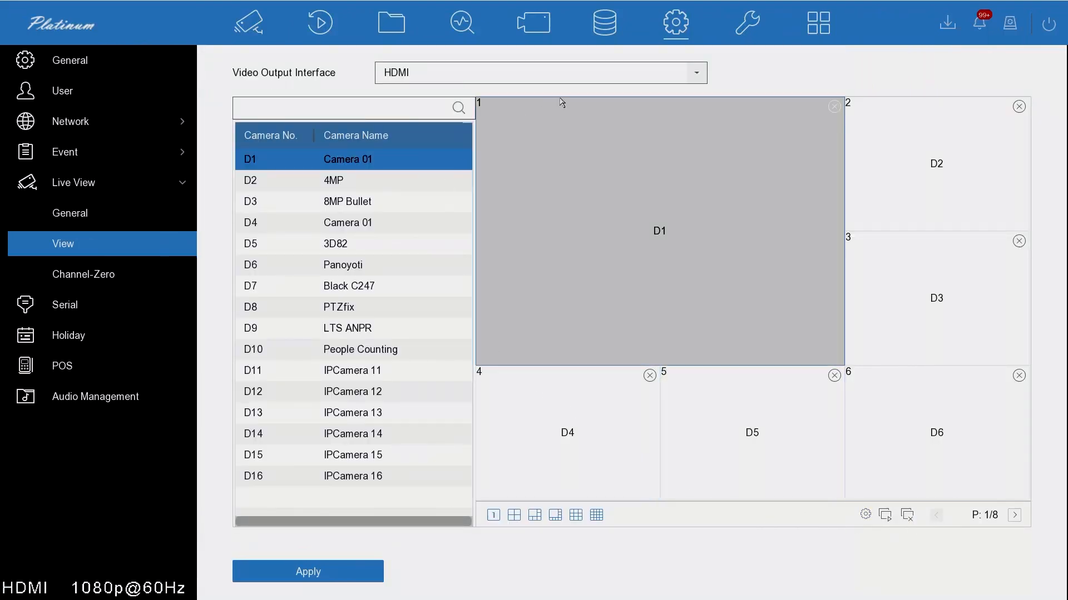
pyautogui.click(698, 74)
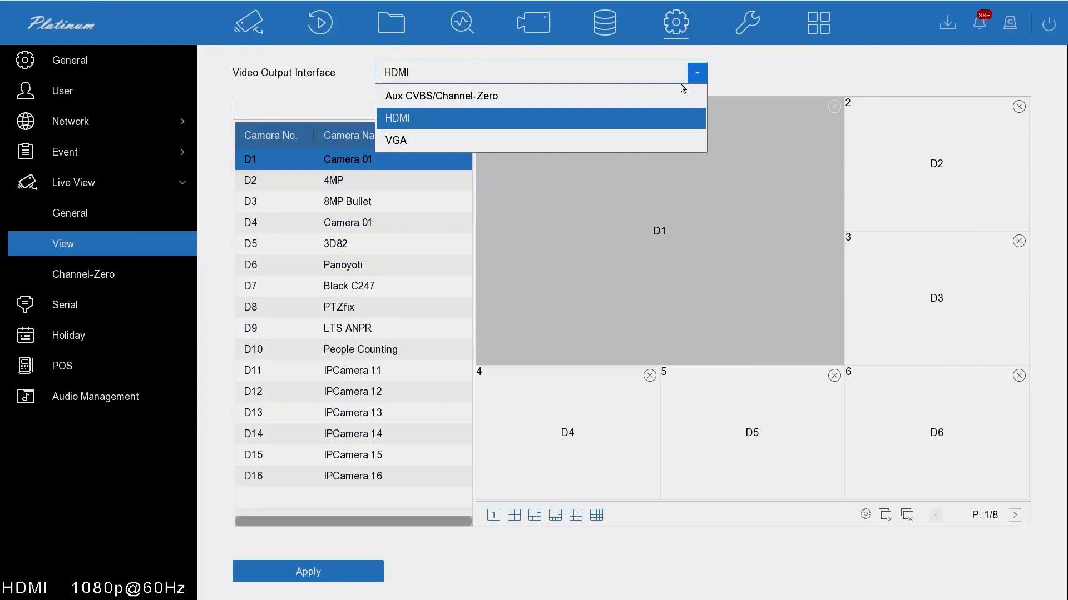
pyautogui.click(629, 136)
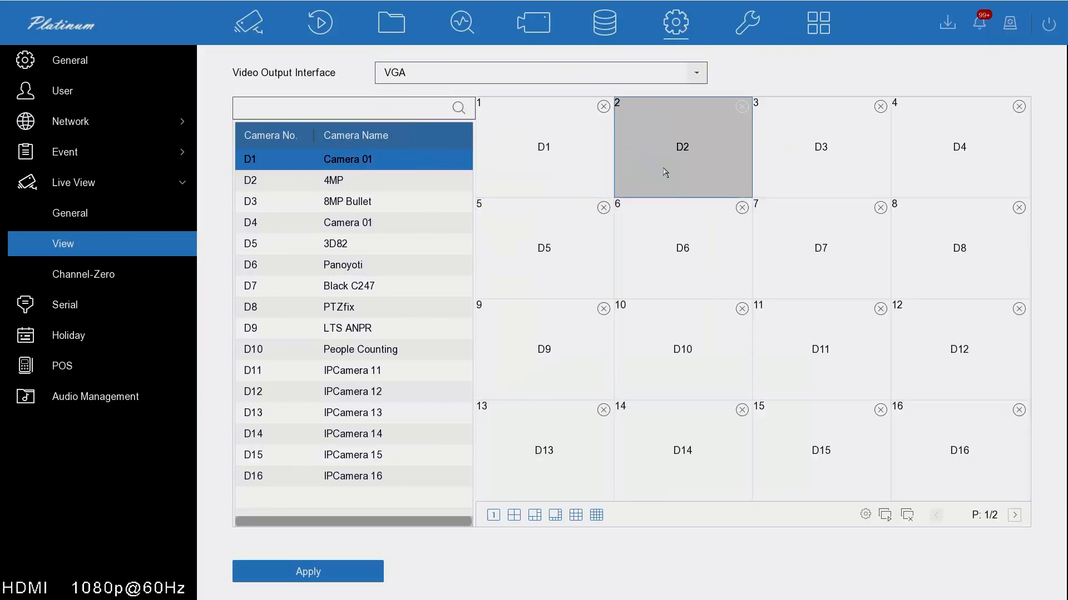